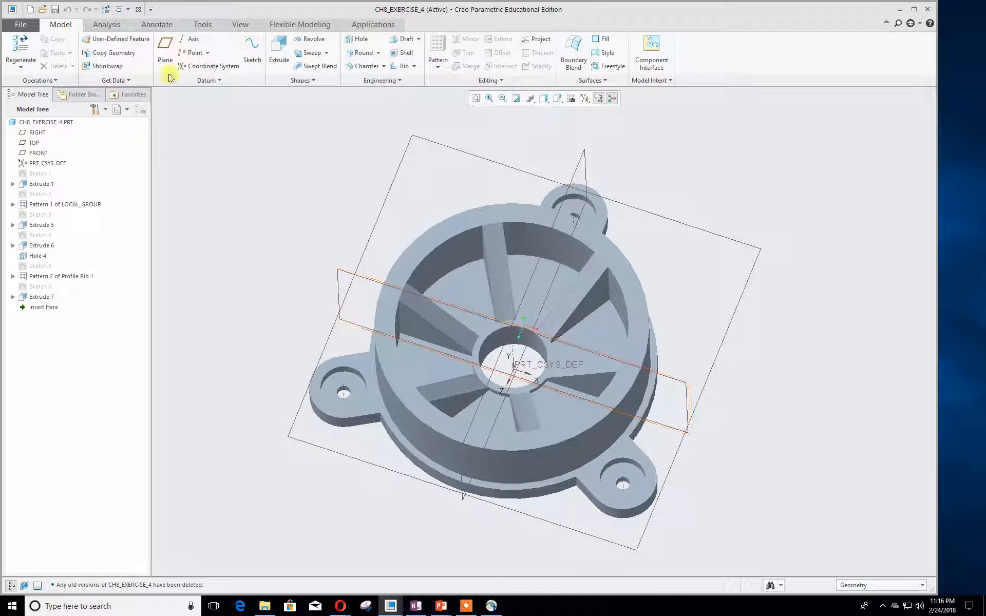
Create a new solid part named CH8_Exercise_4T using the default template.
left_click(30, 11)
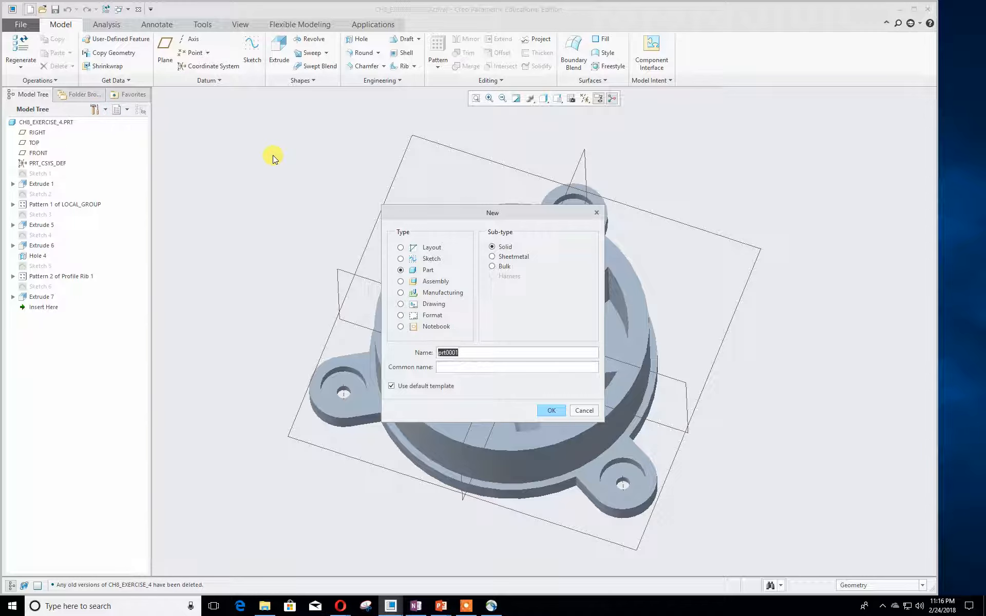
type("CH8_Exercise_4T")
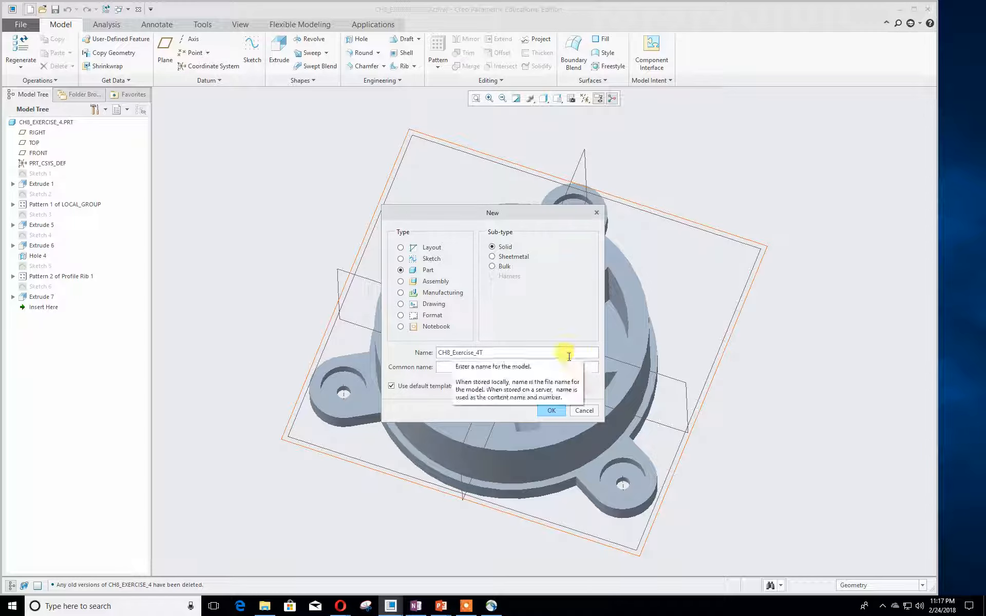
left_click(552, 411)
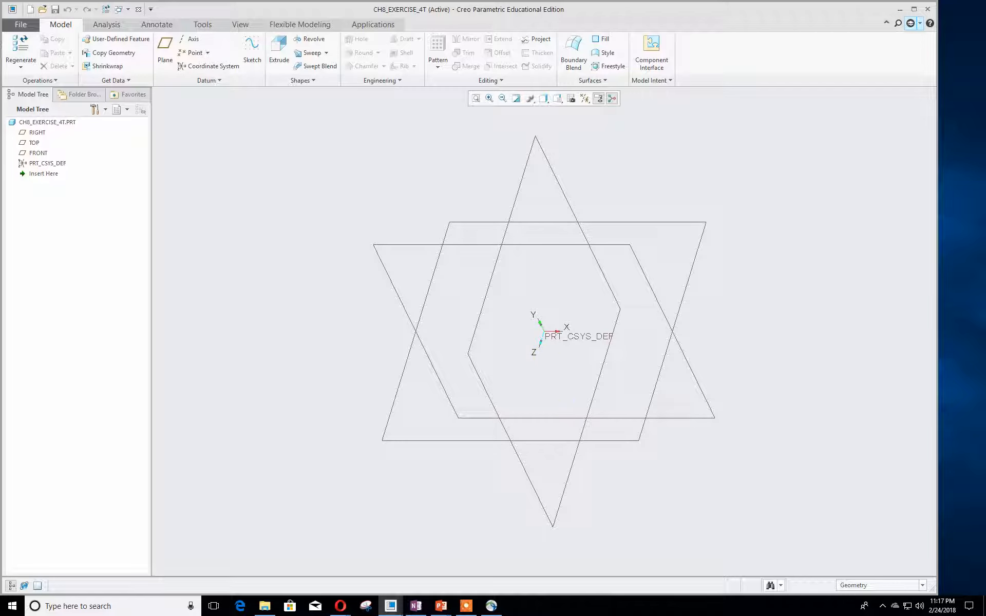
Consult the Exercise 4 drawing in PowerPoint and start a sketch on the TOP datum plane, referenced to the RIGHT plane and viewed straight on.
left_click_drag(0, 103, 454, 107)
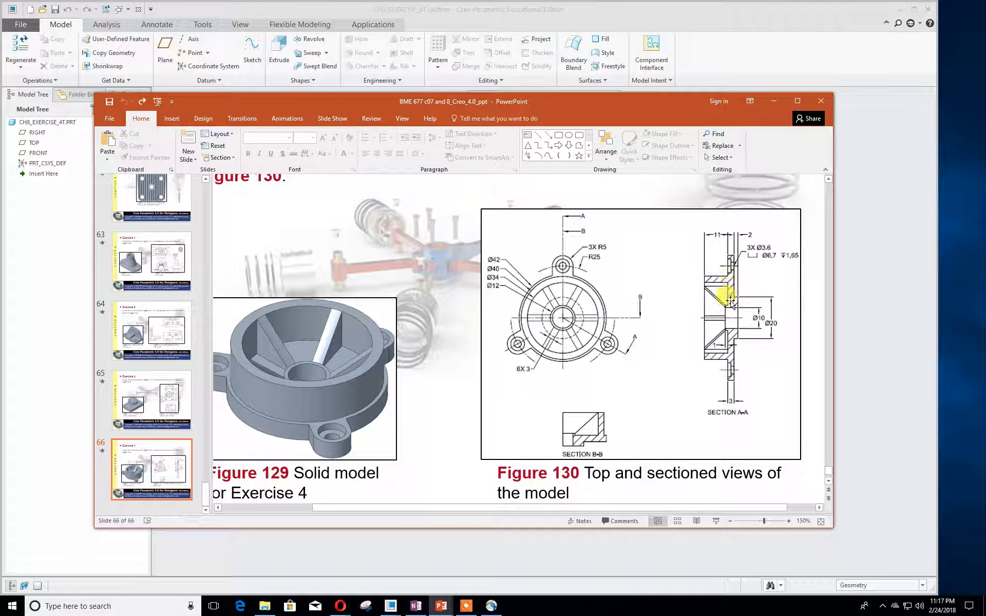
left_click_drag(439, 101, 572, 126)
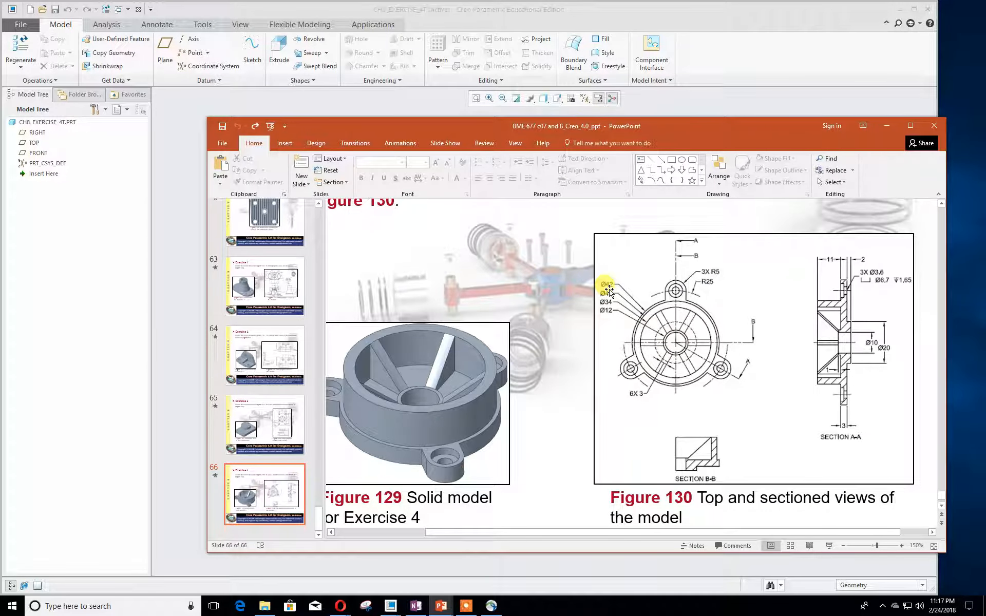
left_click_drag(558, 126, 0, 125)
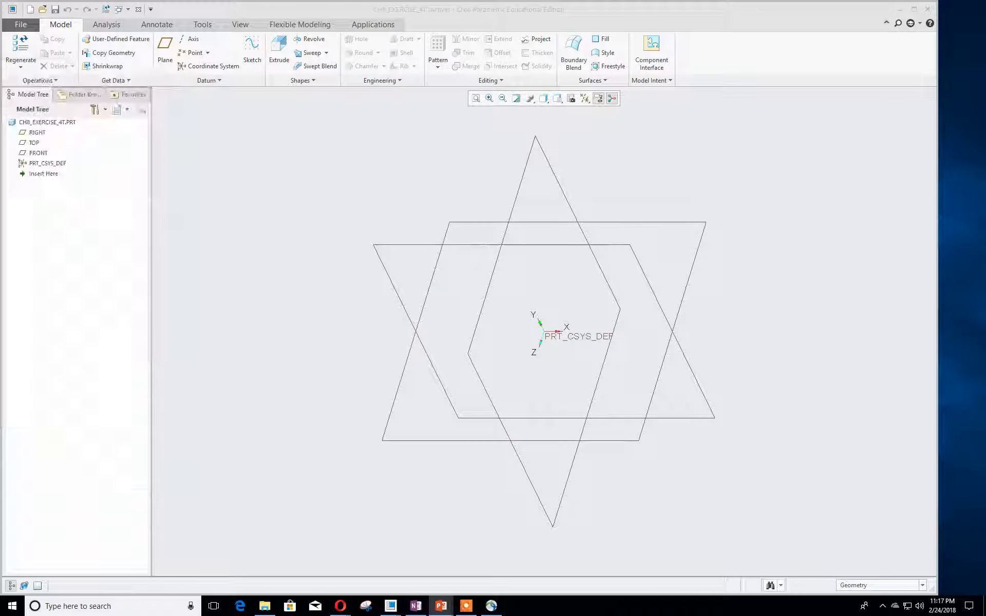
left_click(275, 176)
left_click(250, 47)
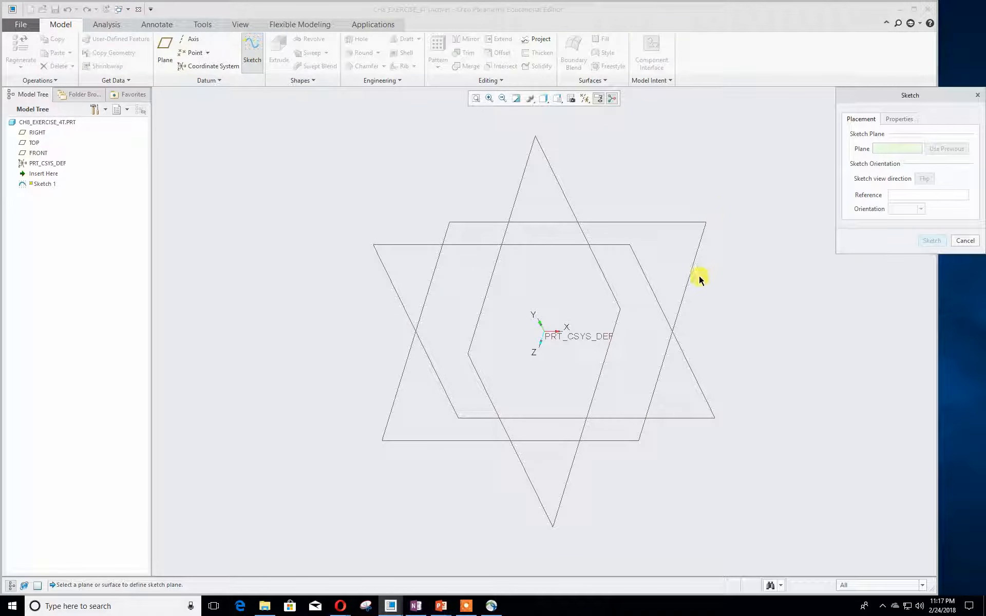
left_click(686, 284)
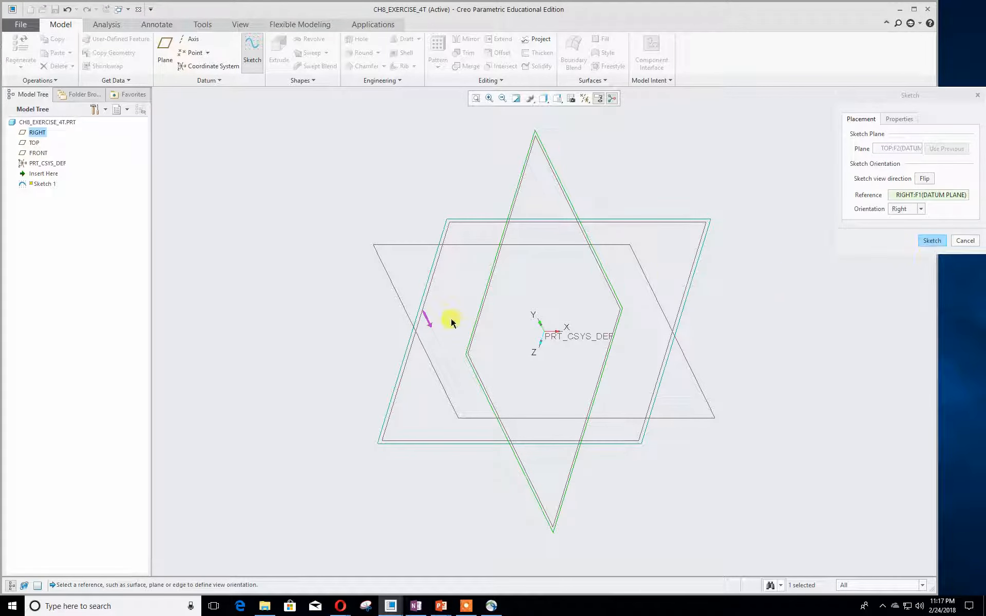
left_click(931, 241)
left_click(568, 98)
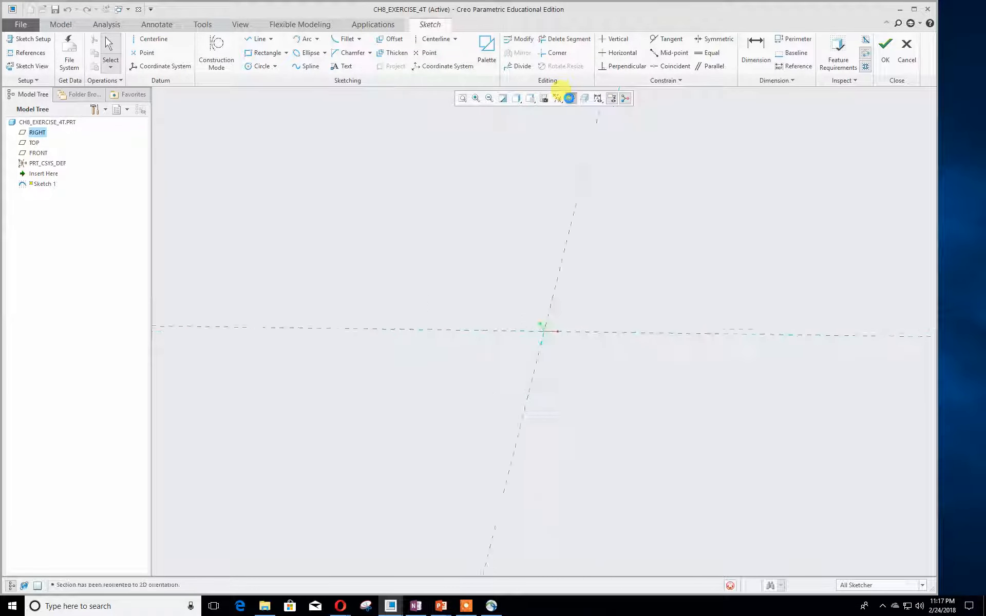
Sketch a circle centred on the origin, set its diameter to 42, and finish the sketch.
left_click(261, 66)
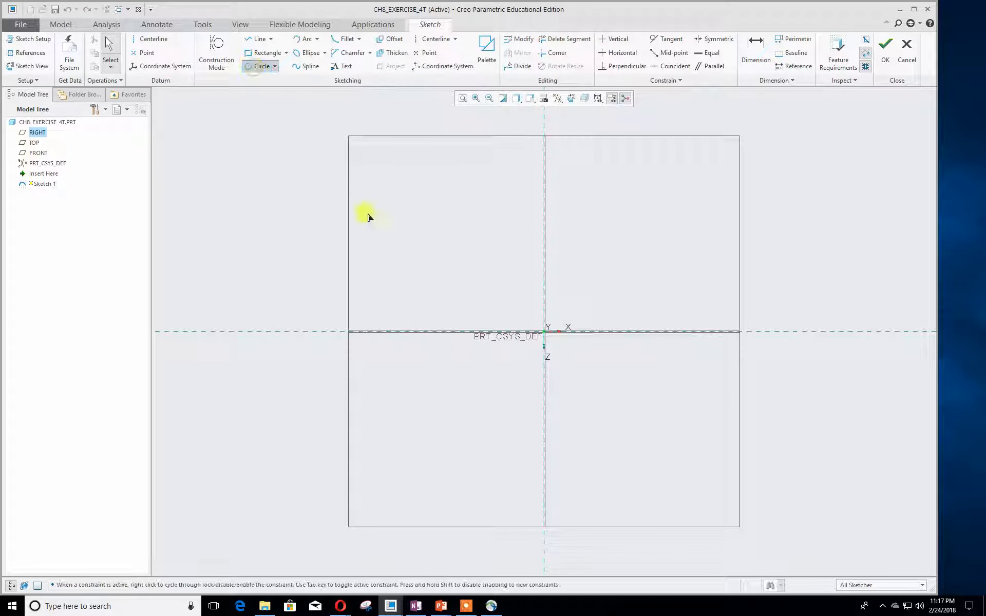
left_click(544, 332)
left_click(390, 348)
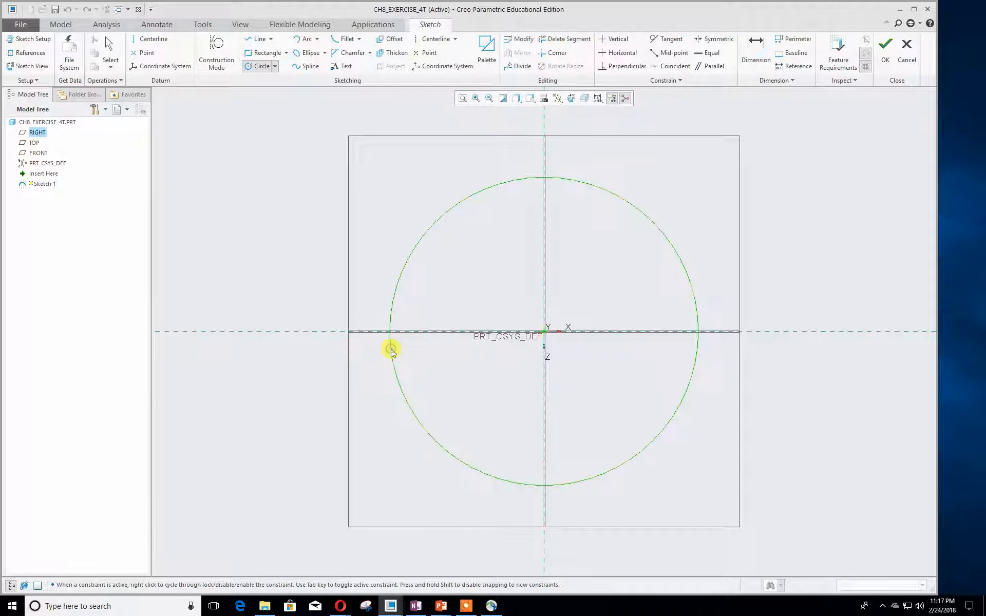
middle_click(390, 349)
double_click(359, 186)
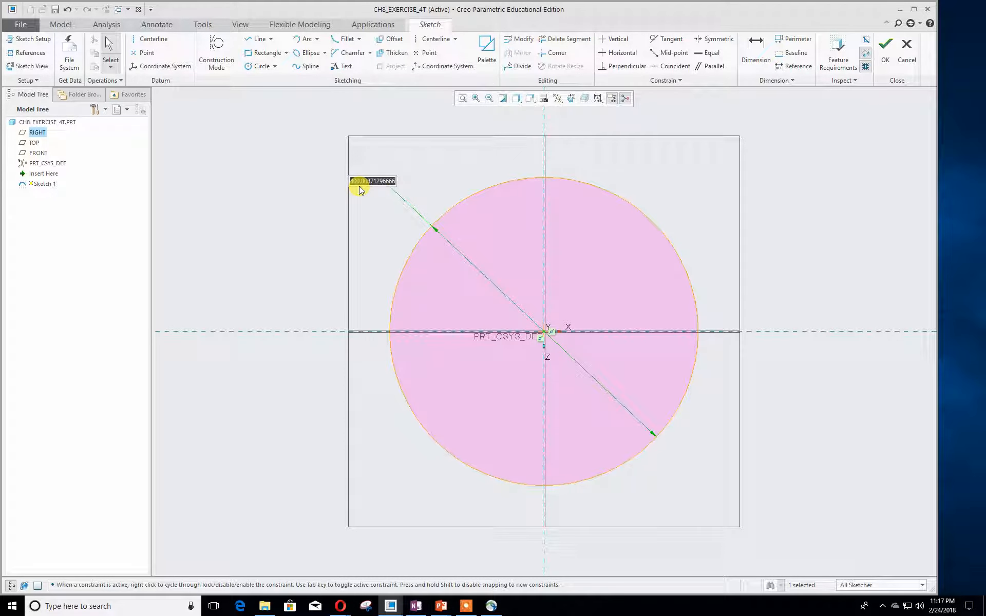
type("48")
key("Return")
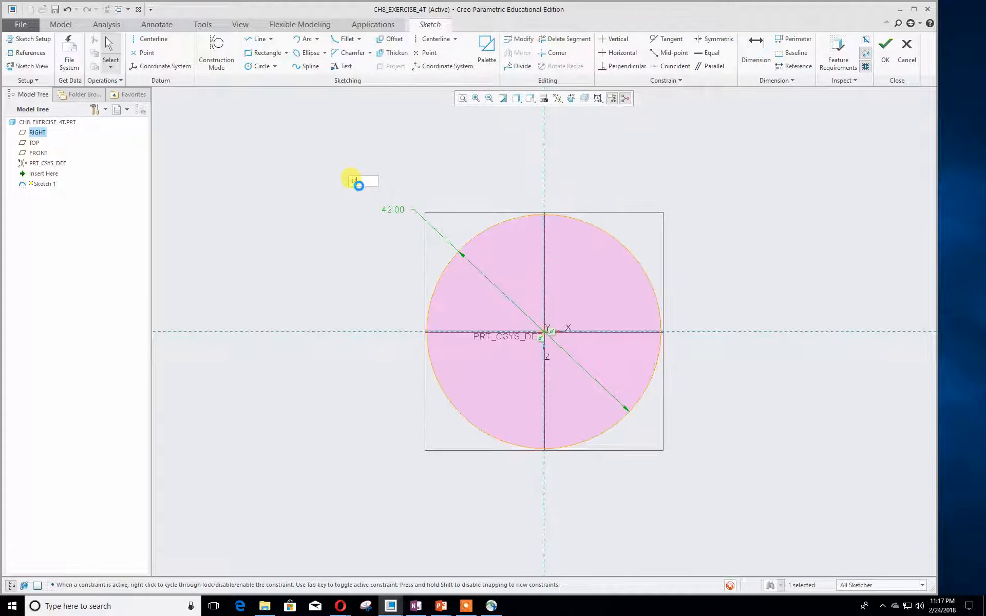
left_click(884, 53)
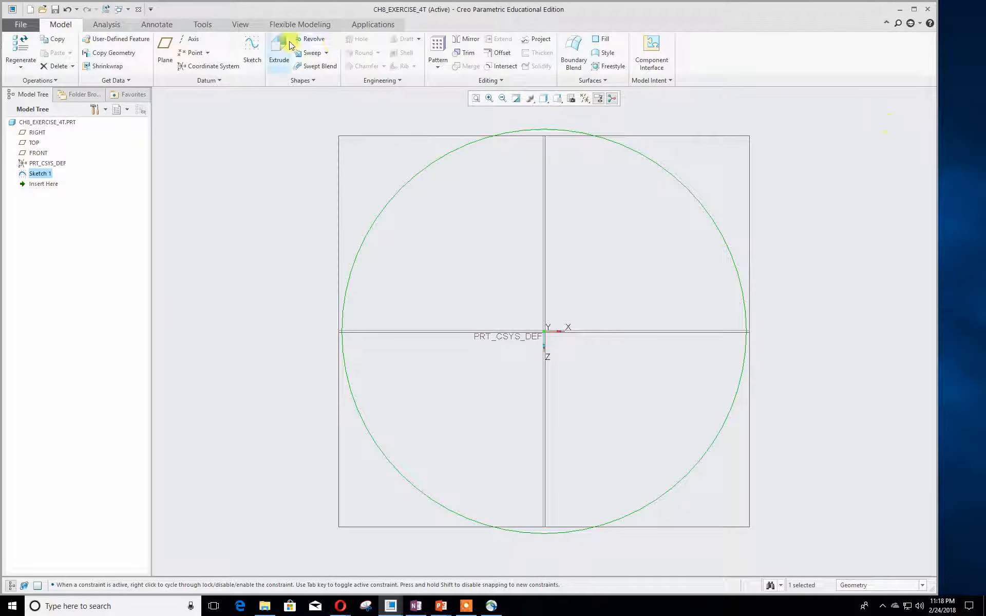
Extrude the circle to a depth of 3, checking the thickness against the PowerPoint drawing.
left_click(279, 48)
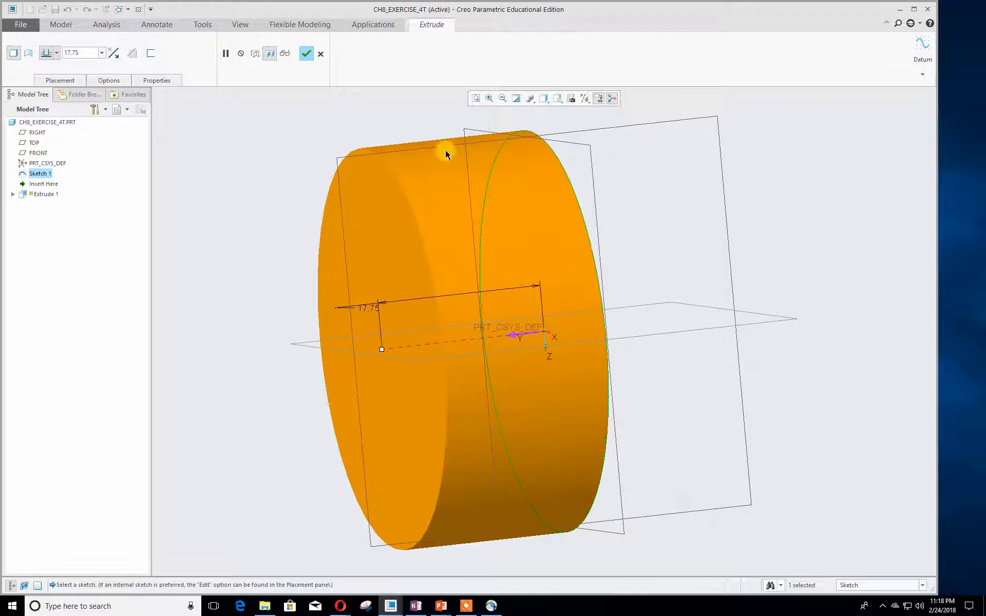
double_click(94, 52)
type("32")
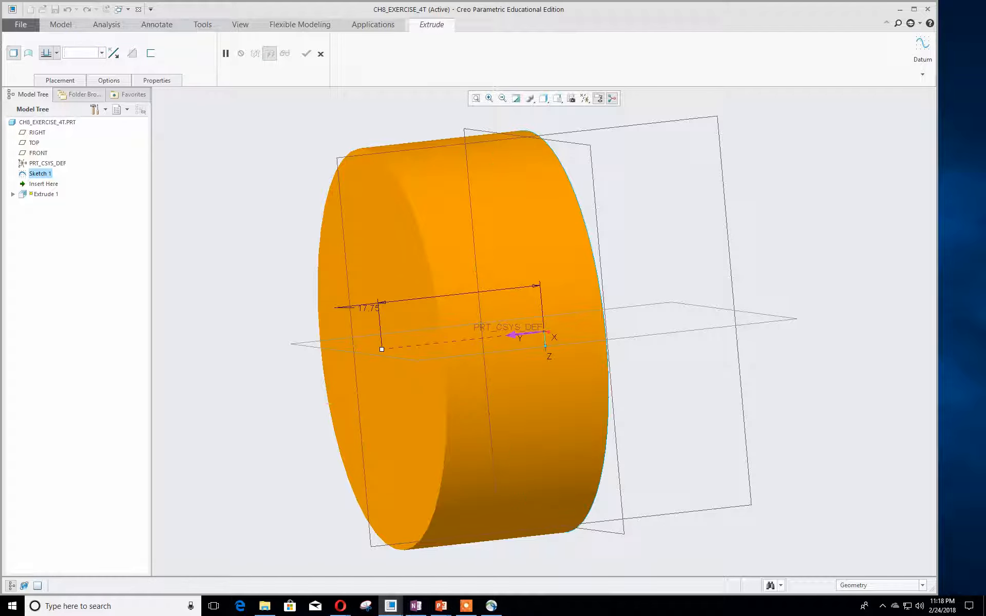
type("3")
key("Return")
left_click_drag(0, 68, 80, 74)
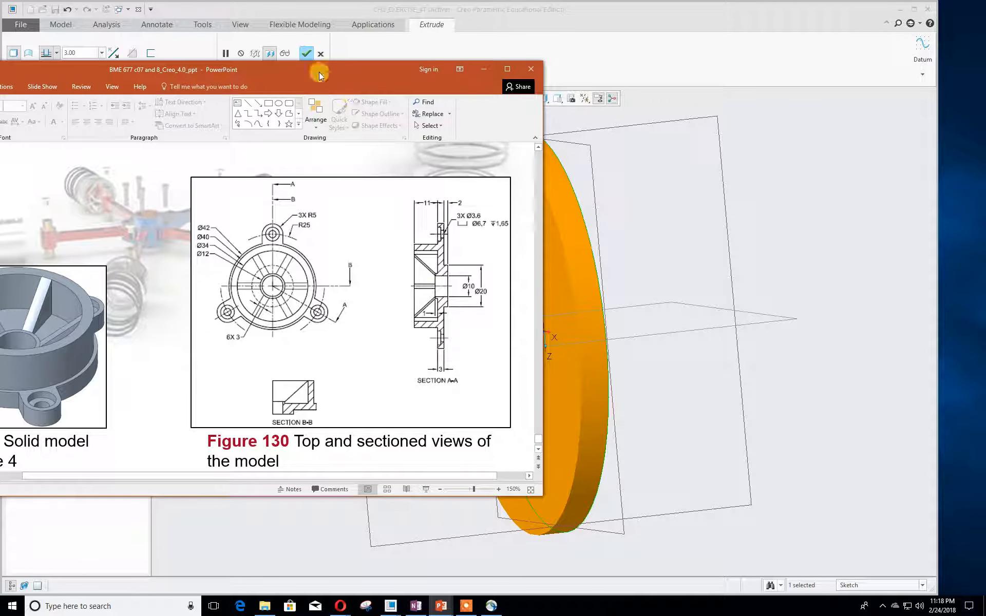
left_click_drag(294, 70, 0, 77)
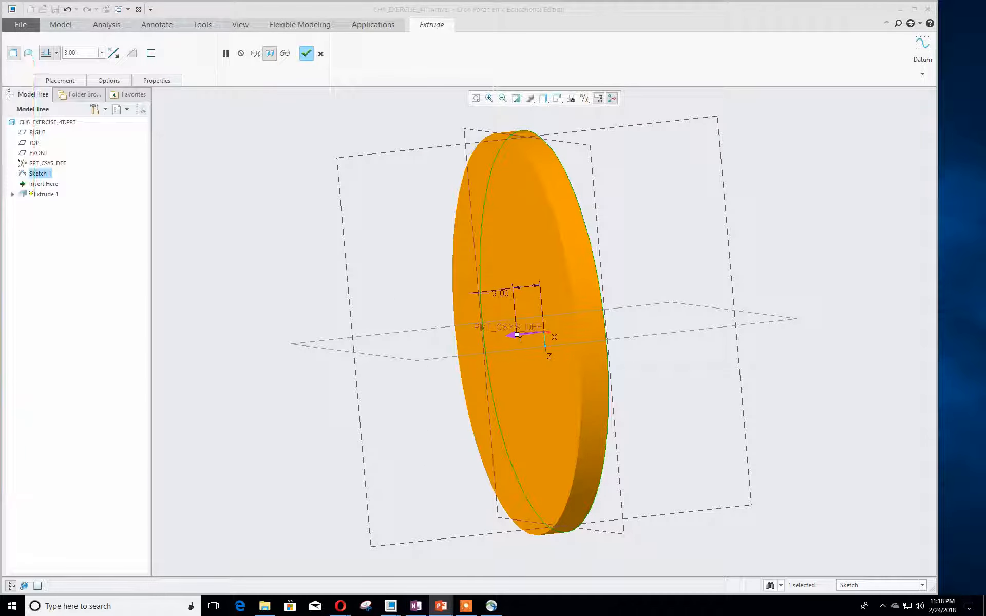
left_click(305, 54)
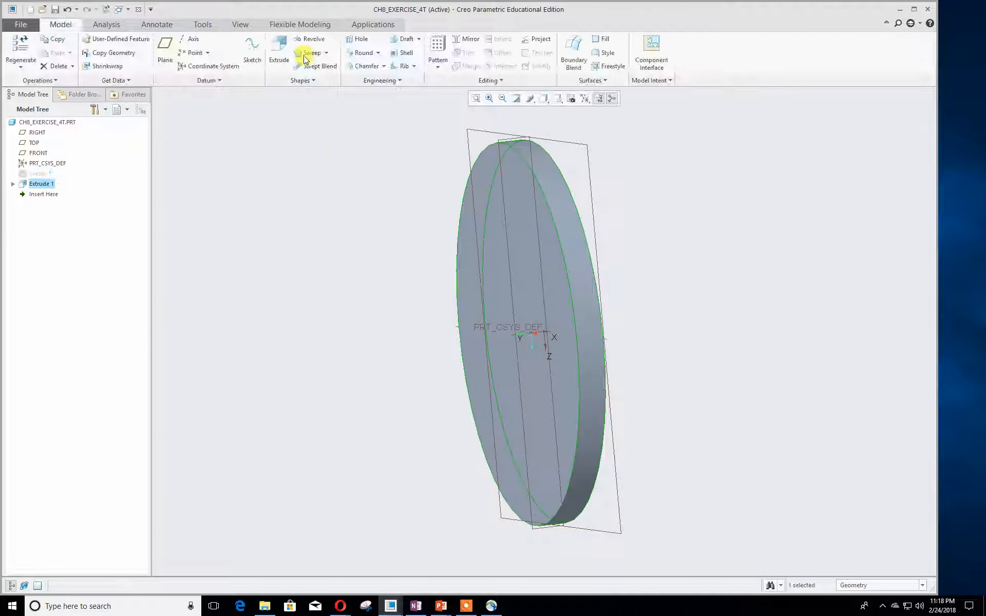
Consult the lug layout in the PowerPoint drawing and start a sketch on the disc's upper face, viewed straight on.
left_click(560, 103)
left_click(562, 110)
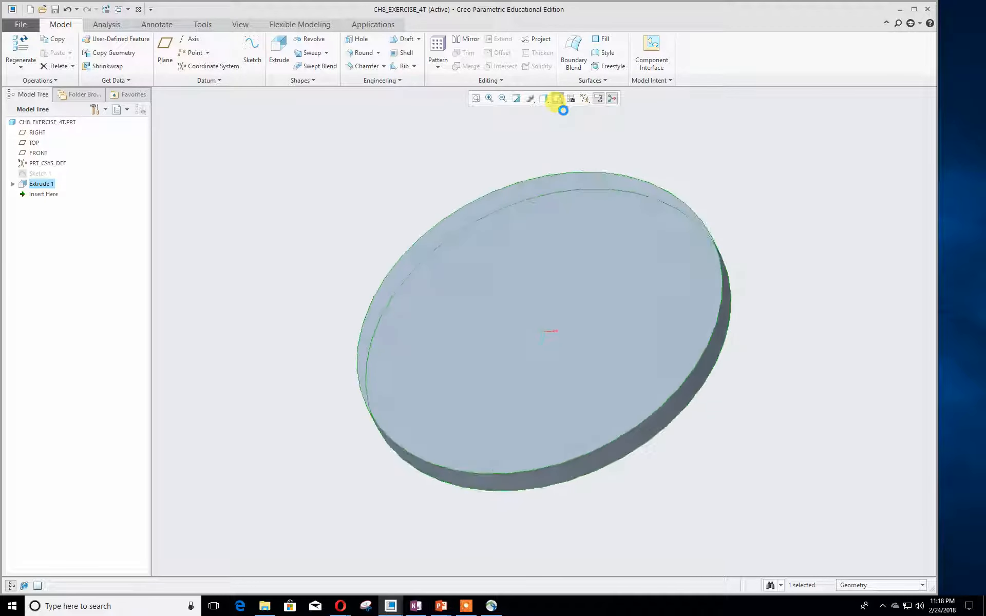
left_click_drag(0, 113, 452, 112)
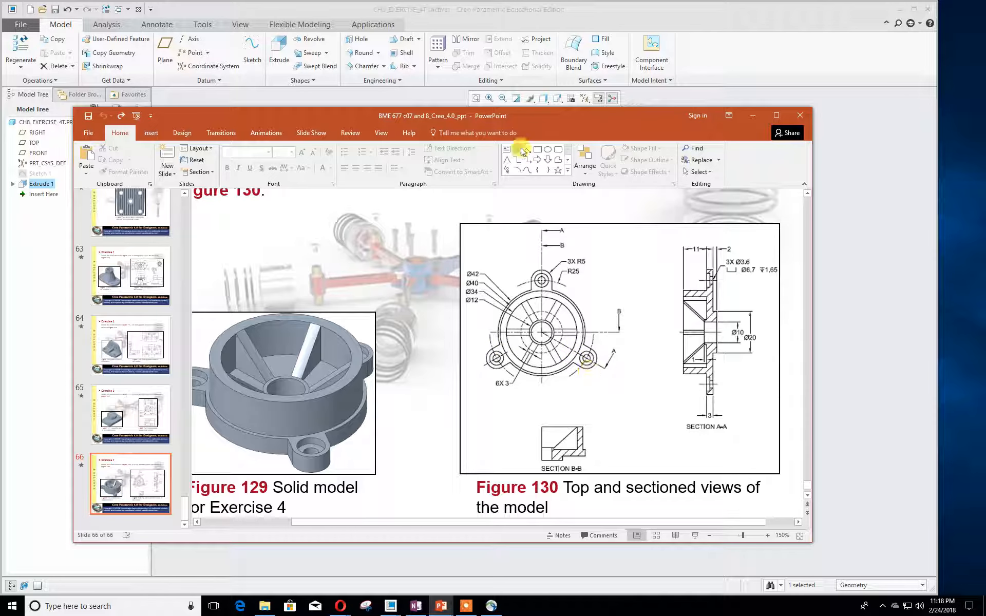
left_click_drag(472, 116, 0, 102)
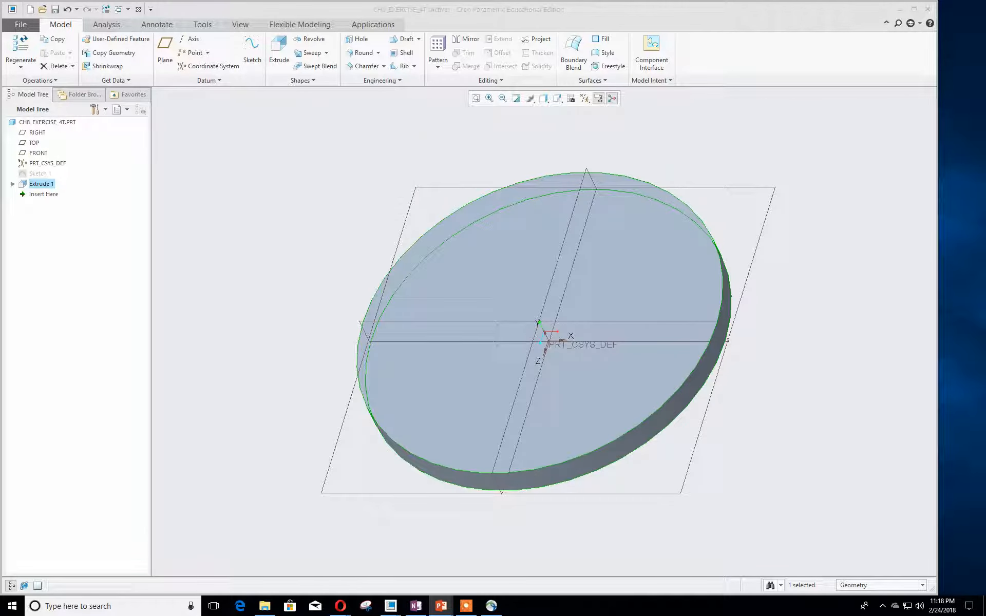
left_click(458, 140)
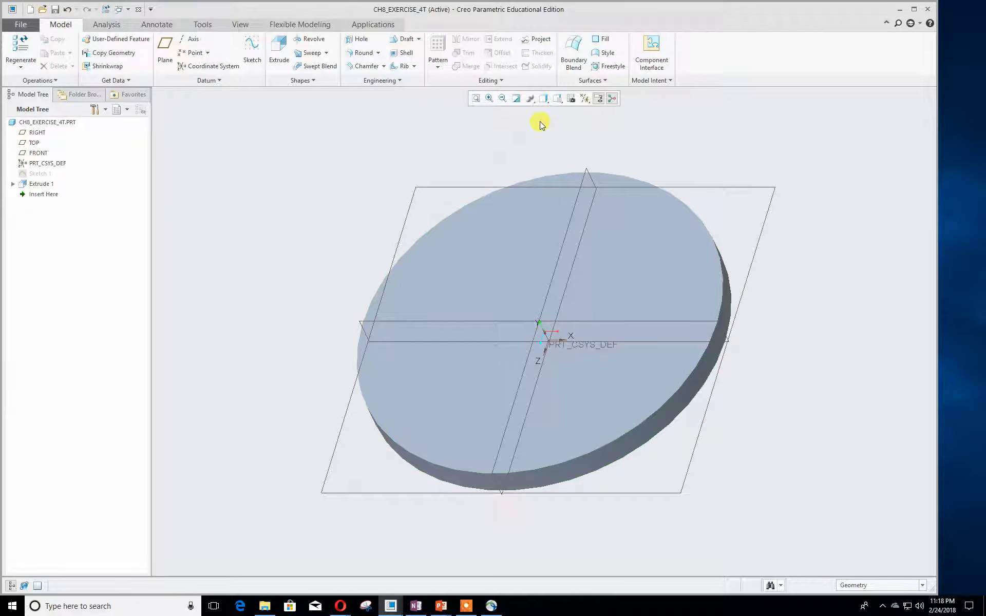
left_click(542, 98)
left_click(491, 123)
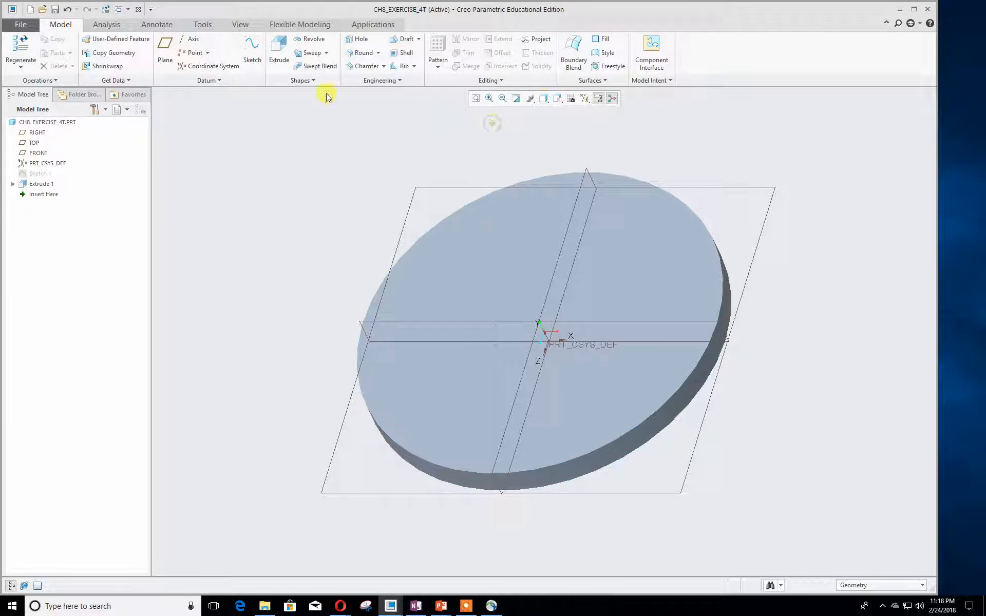
left_click(252, 51)
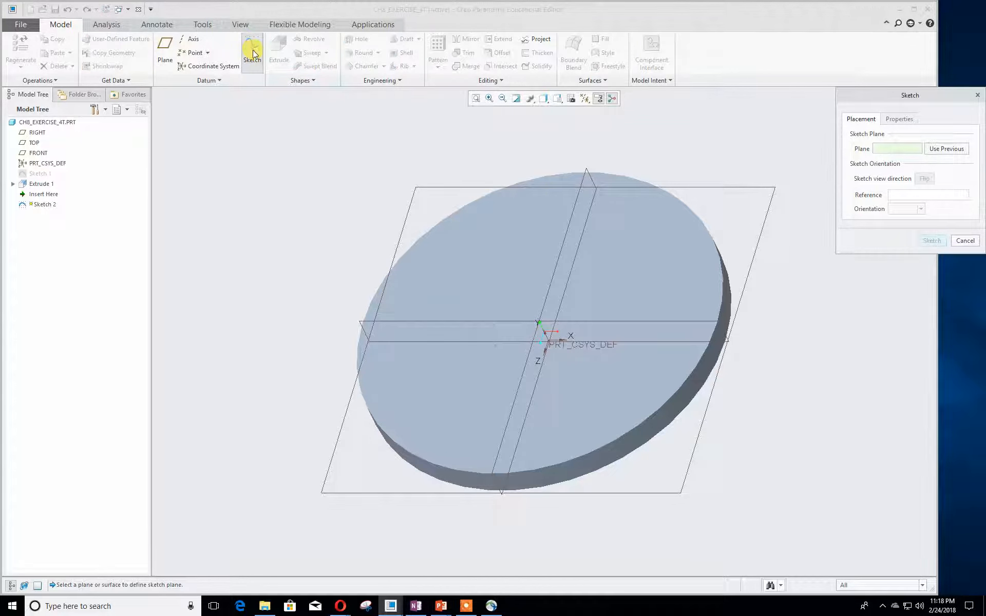
left_click(536, 234)
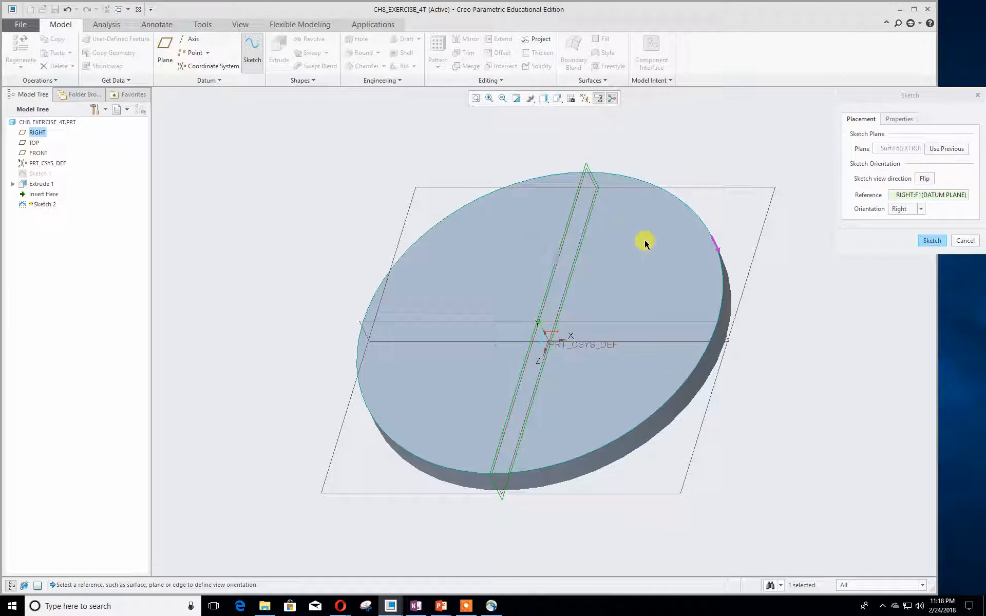
left_click(931, 240)
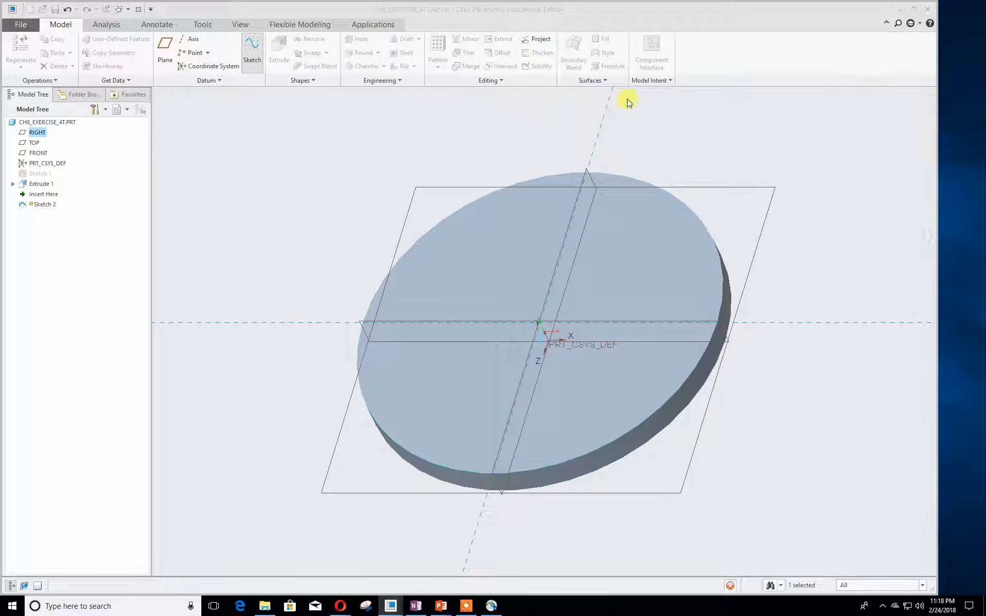
left_click(571, 98)
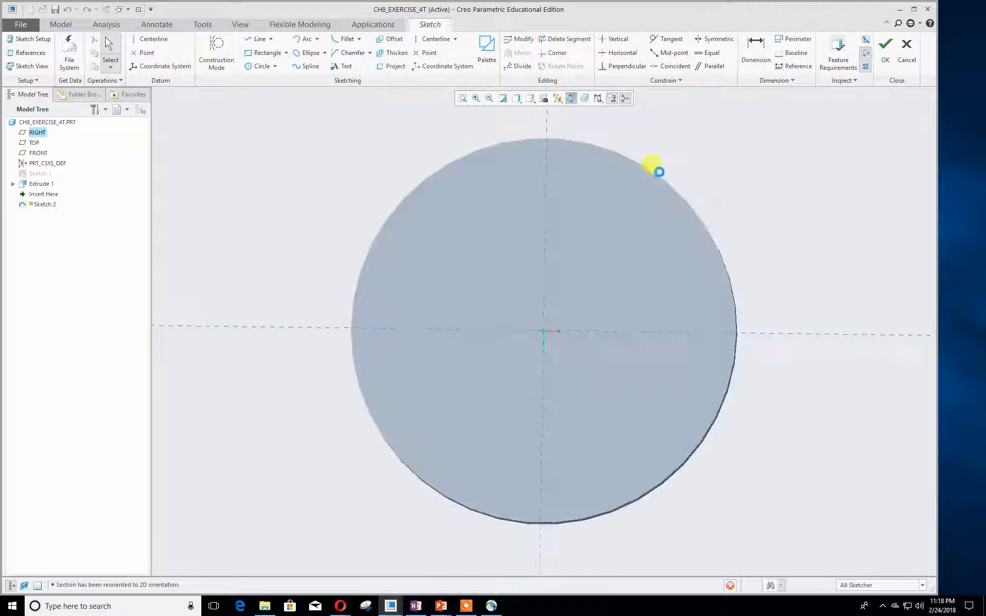
middle_click_drag(834, 163, 833, 222)
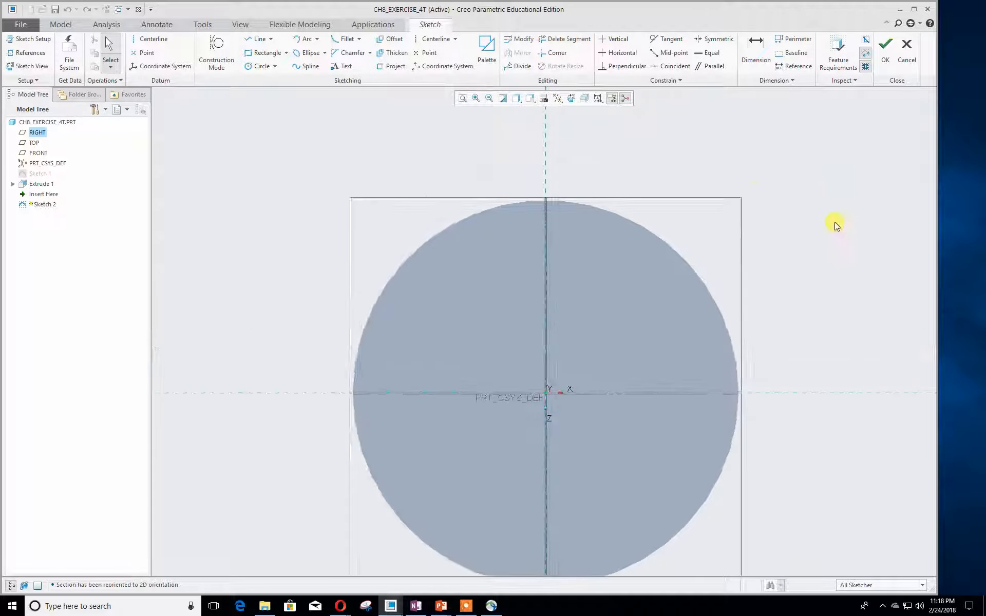
Add the disc's outer cylindrical surface as a sketch reference alongside the RIGHT and FRONT datum planes.
right_click(279, 211)
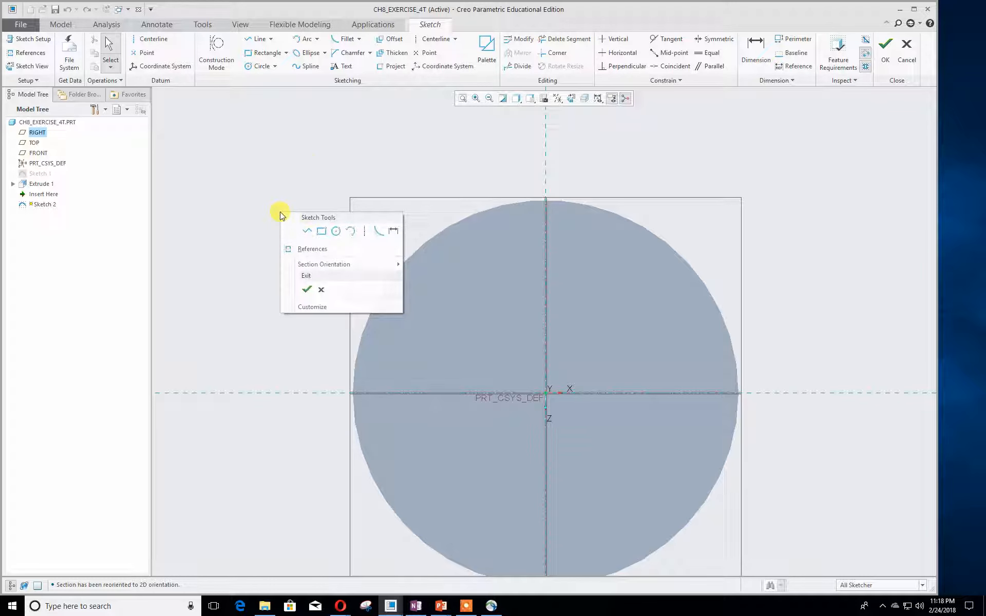
left_click(314, 248)
left_click(400, 257)
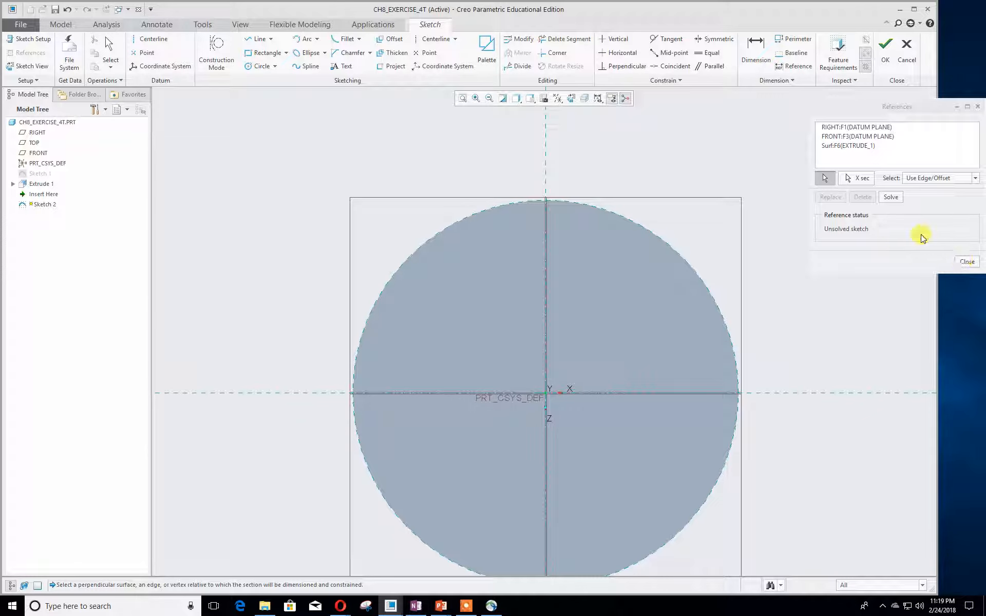
left_click(840, 128)
left_click(840, 136)
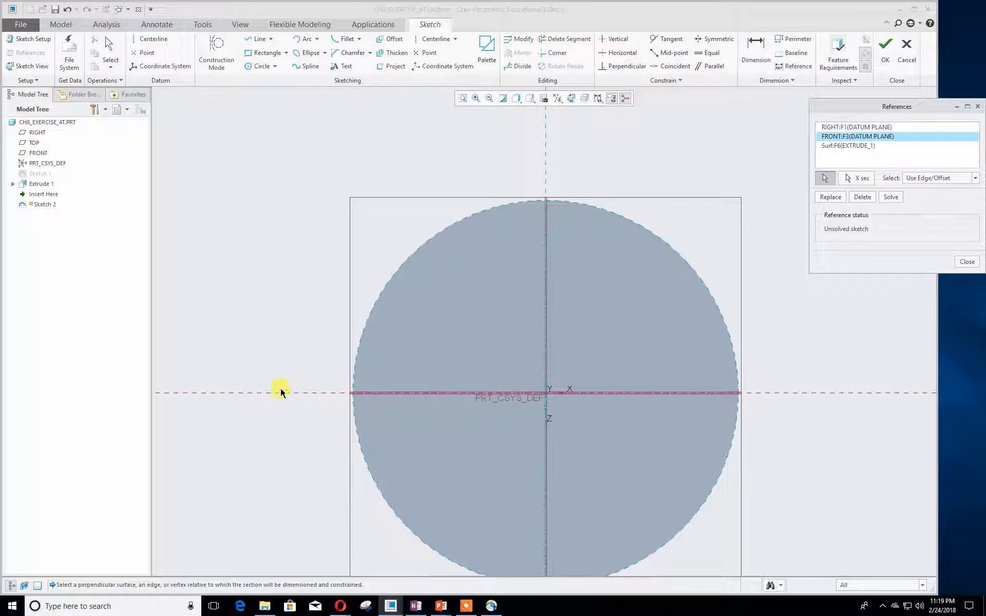
left_click(967, 263)
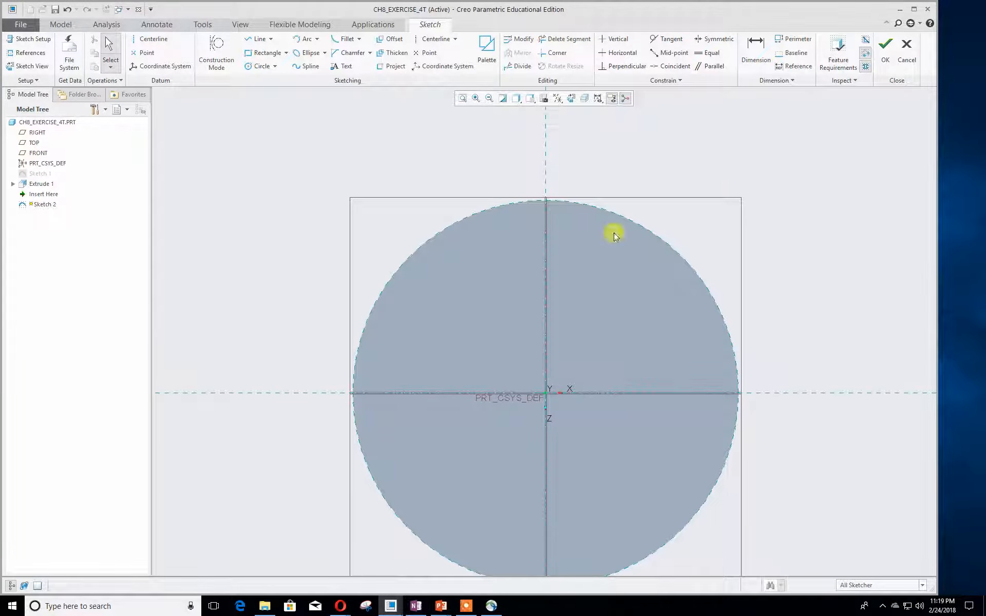
Remove the FRONT datum plane from the sketch references, keeping the RIGHT plane and the disc's cylindrical surface.
right_click(282, 253)
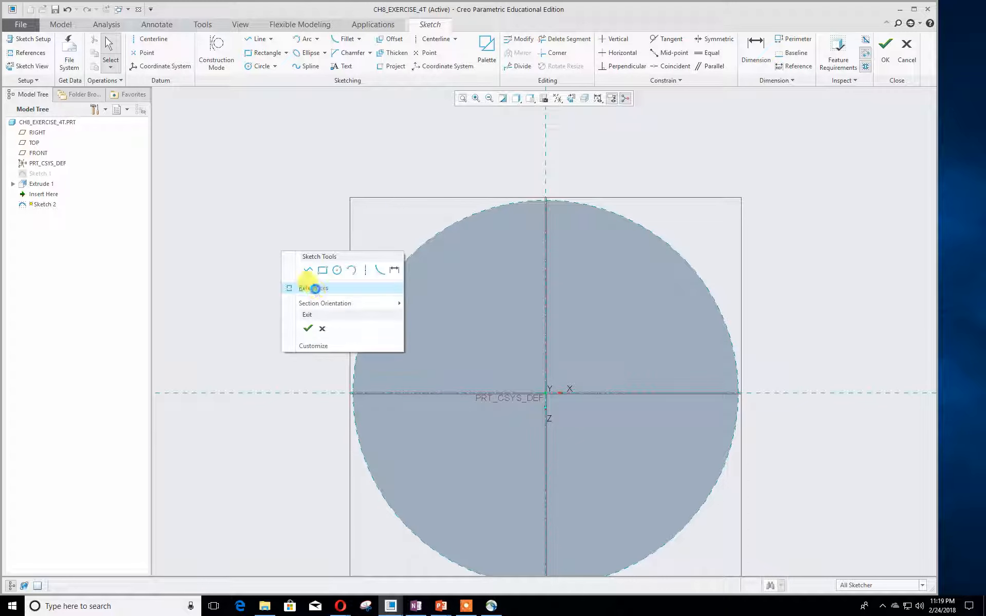
left_click(314, 289)
left_click(844, 136)
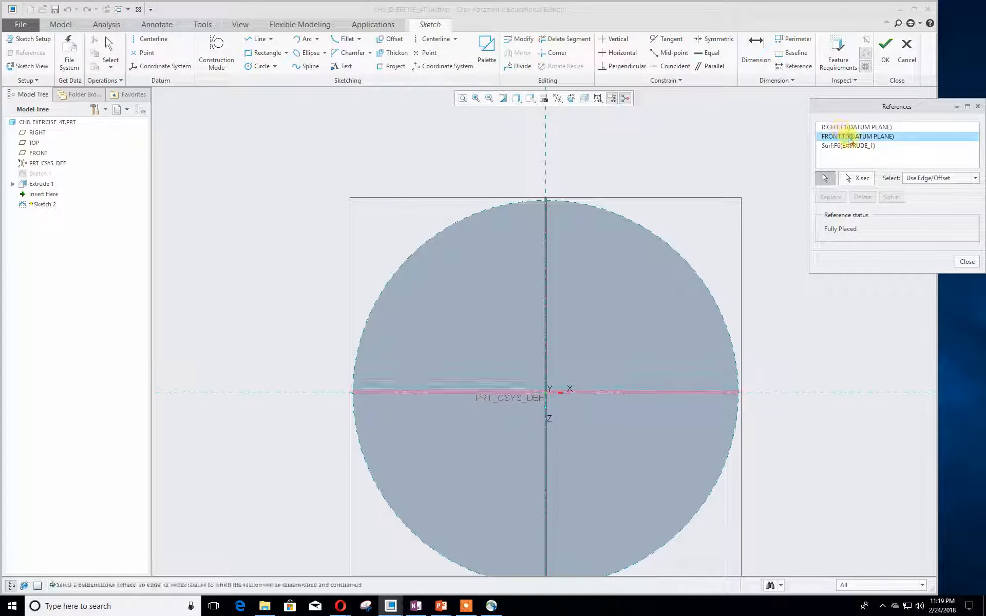
left_click(863, 201)
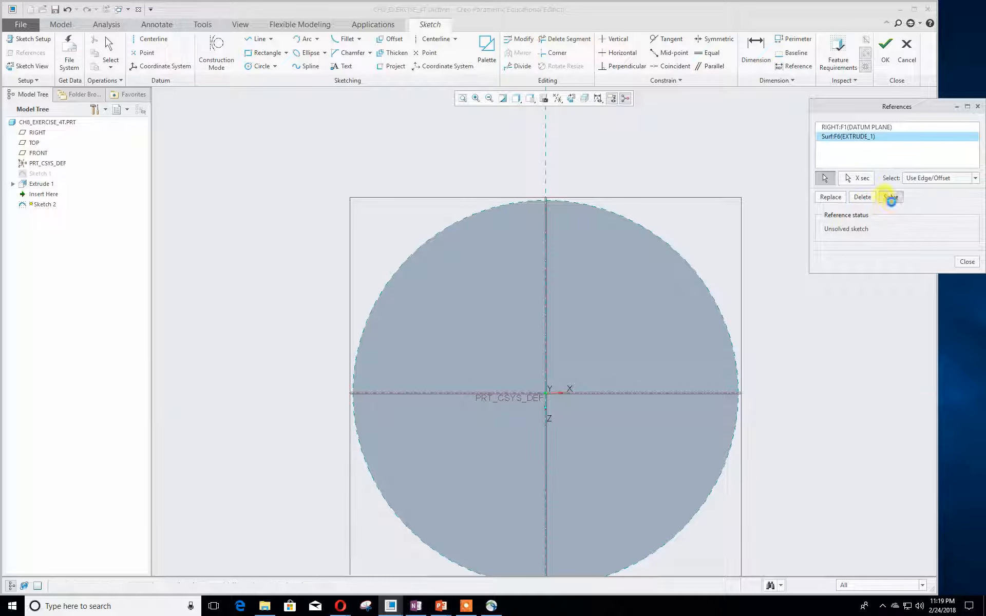
left_click(967, 262)
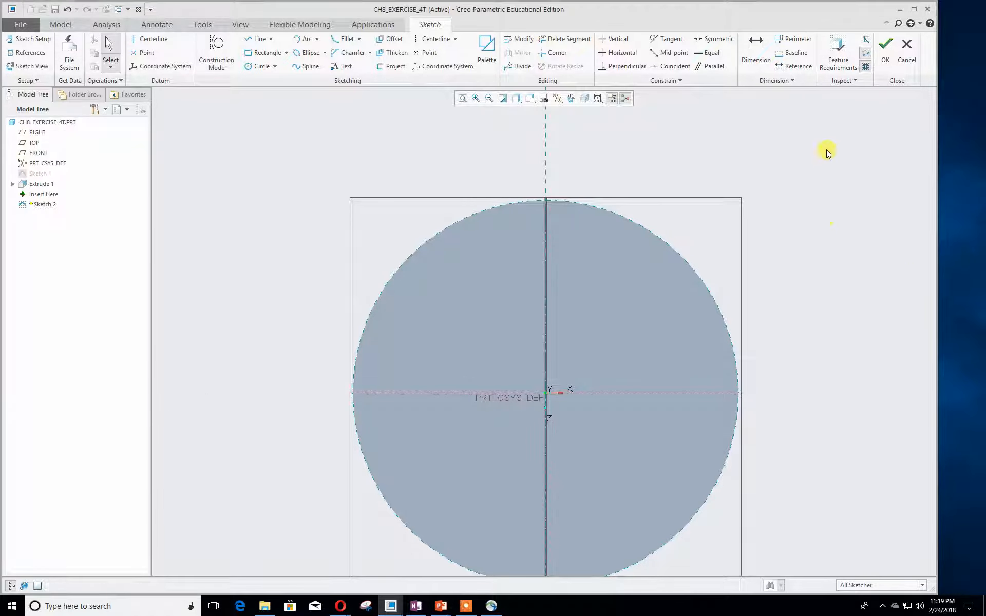
Sketch a circle about 11.4 in diameter on the vertical reference, about 34 above the origin, and check the lug dimensions in the PowerPoint drawing.
middle_click_drag(836, 156, 830, 234, "shift")
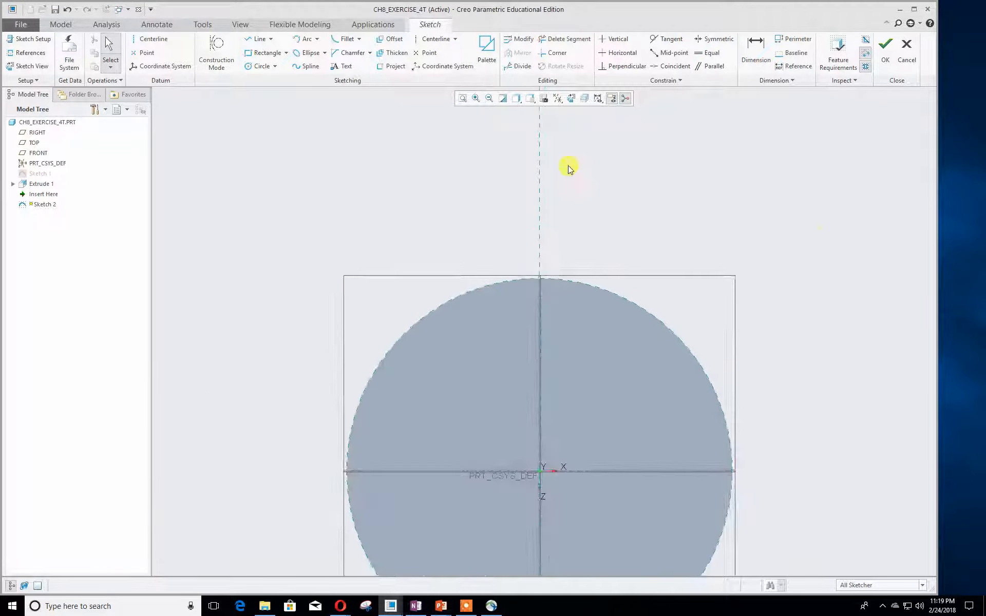
left_click(260, 66)
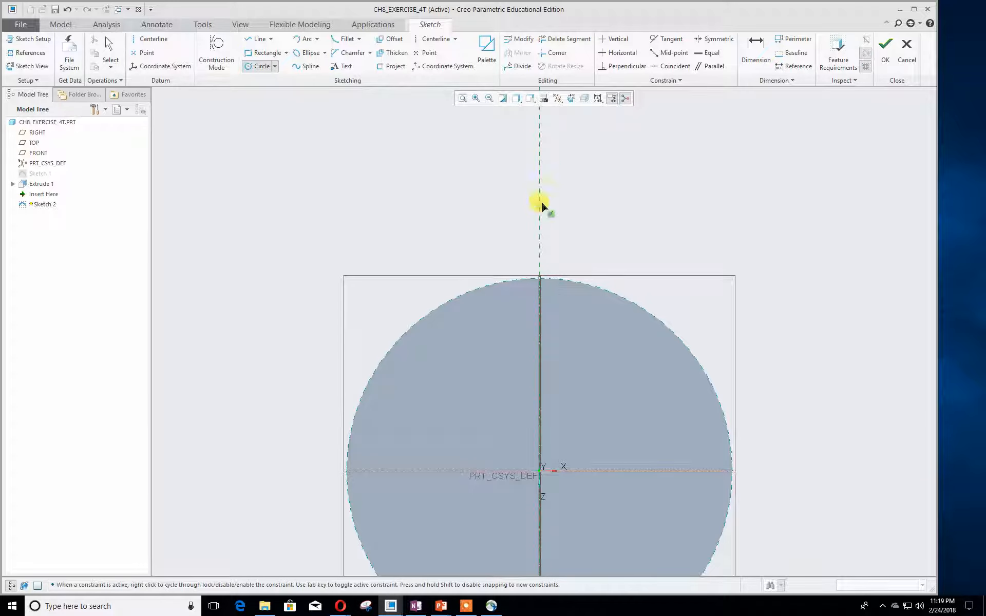
left_click(539, 160)
left_click(488, 174)
middle_click(752, 205)
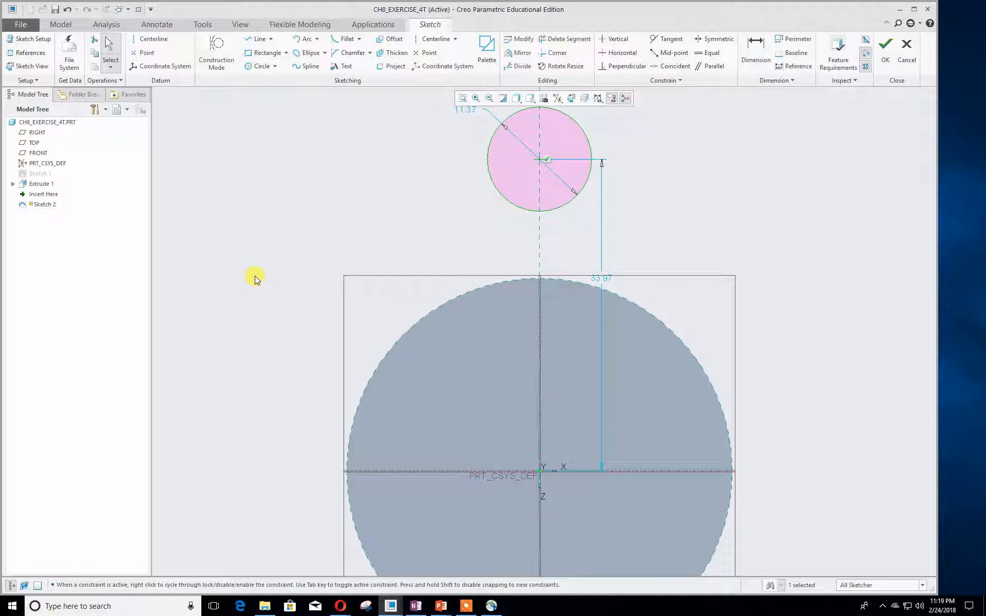
middle_click_drag(257, 279, 253, 308, "shift")
mouse_move(23, 122)
left_mouse_down()
mouse_move(249, 133)
mouse_move(374, 107)
left_mouse_up()
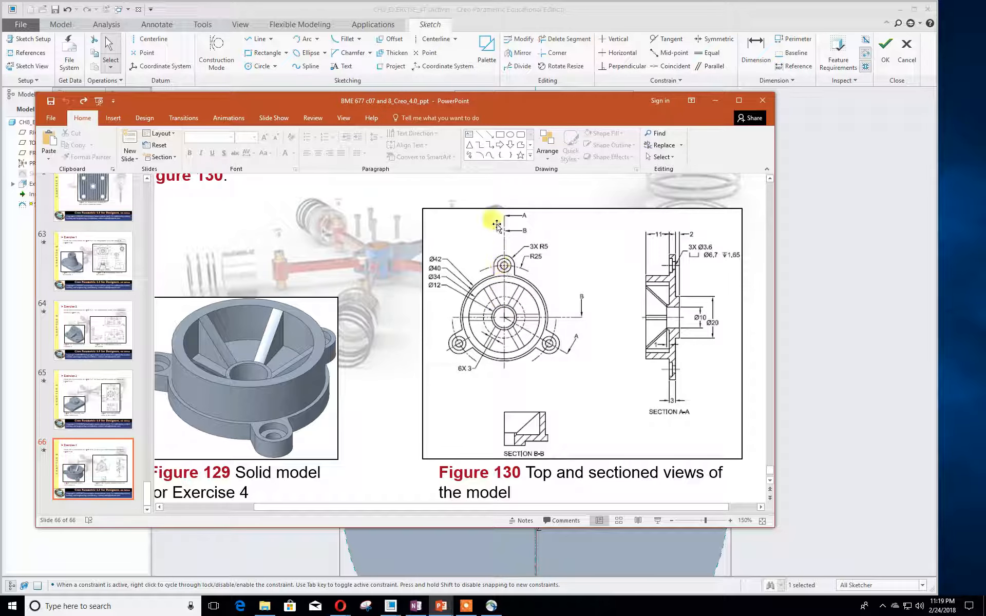
left_click_drag(433, 99, 255, 96)
left_click_drag(20, 89, 0, 82)
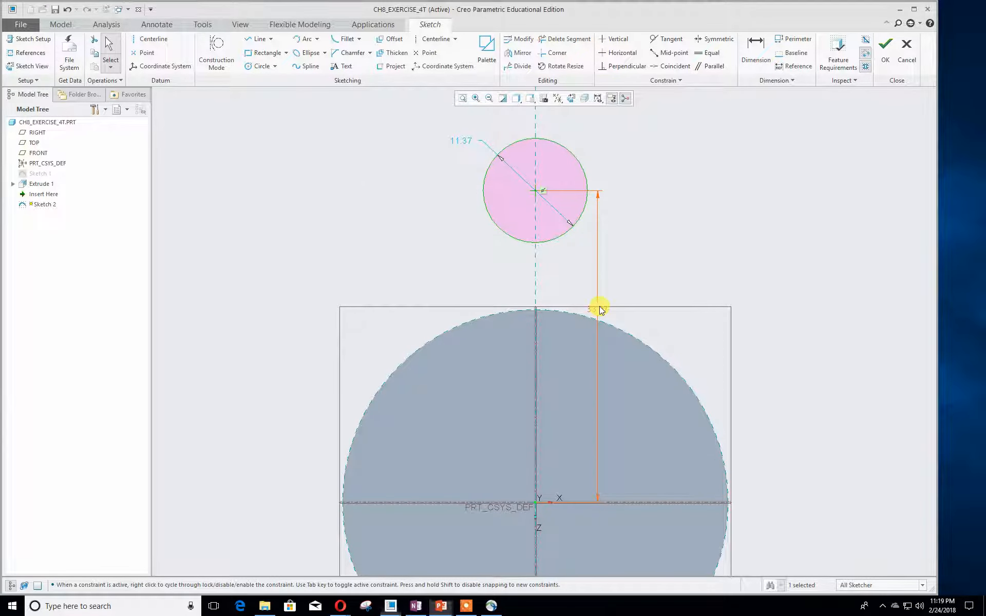
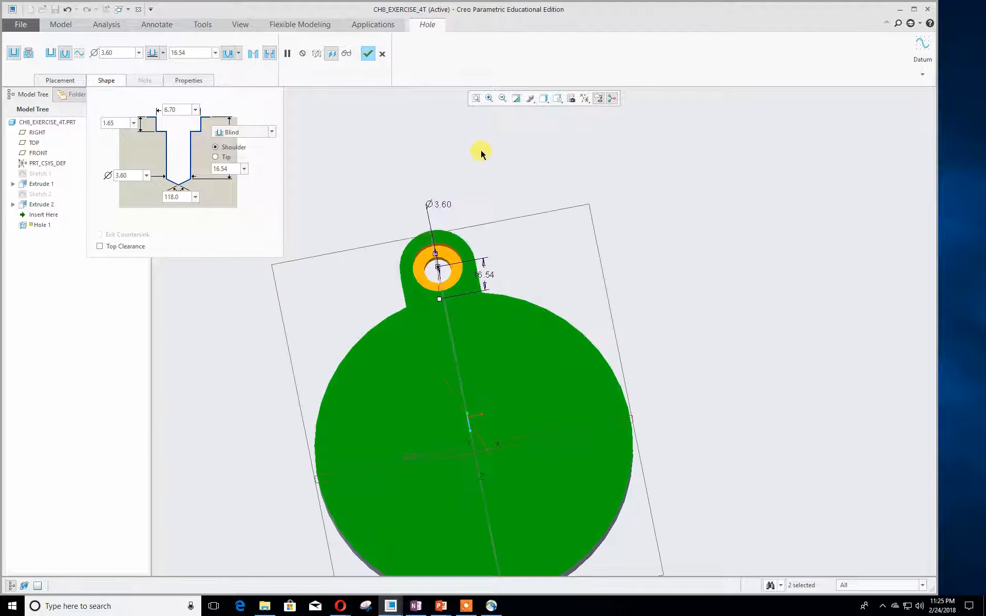
Complete the counterbored 3.60 diameter hole in the lug.
left_click(368, 54)
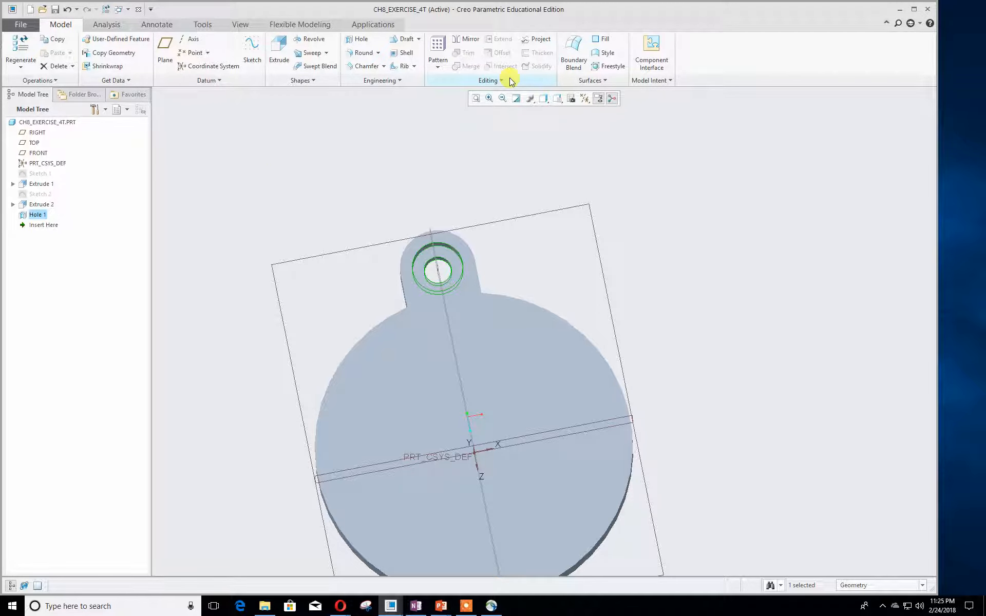
left_click(556, 102)
left_click(564, 114)
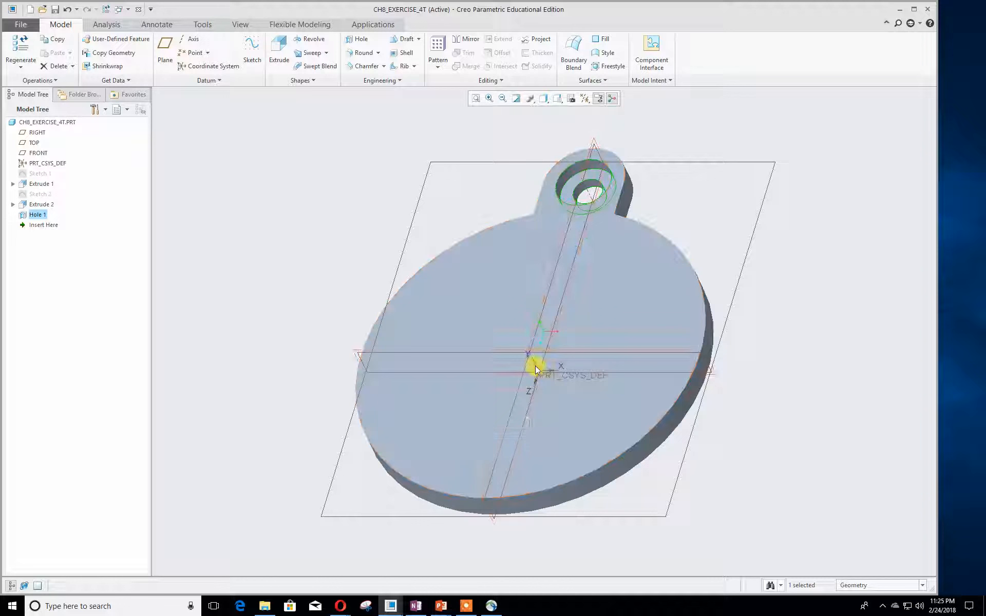
left_click(295, 181)
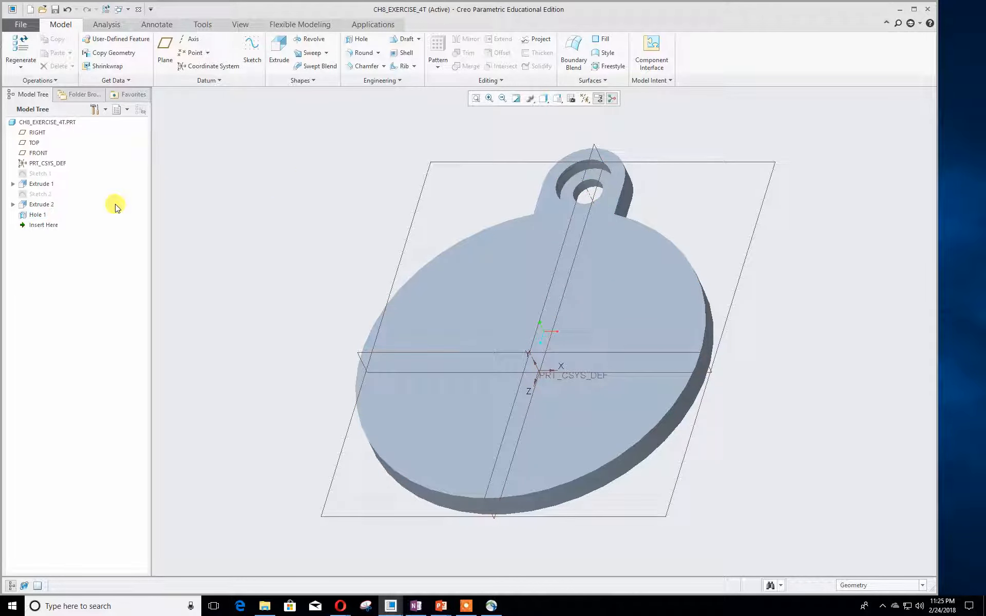
Group the lug extrusion (Extrude 2) and its counterbored hole (Hole 1) into one local group.
left_click(36, 216)
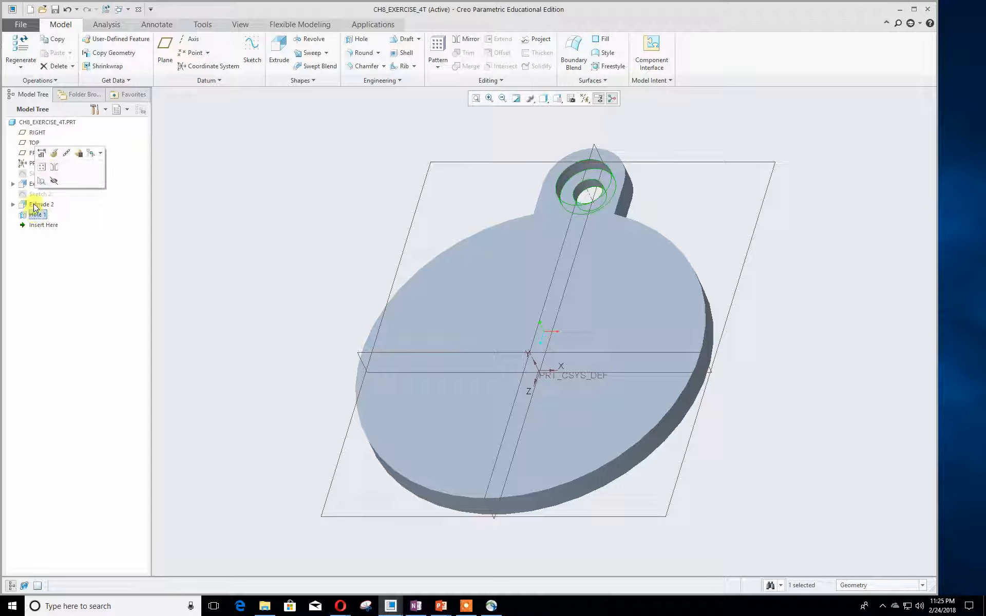
left_click(36, 205, "ctrl")
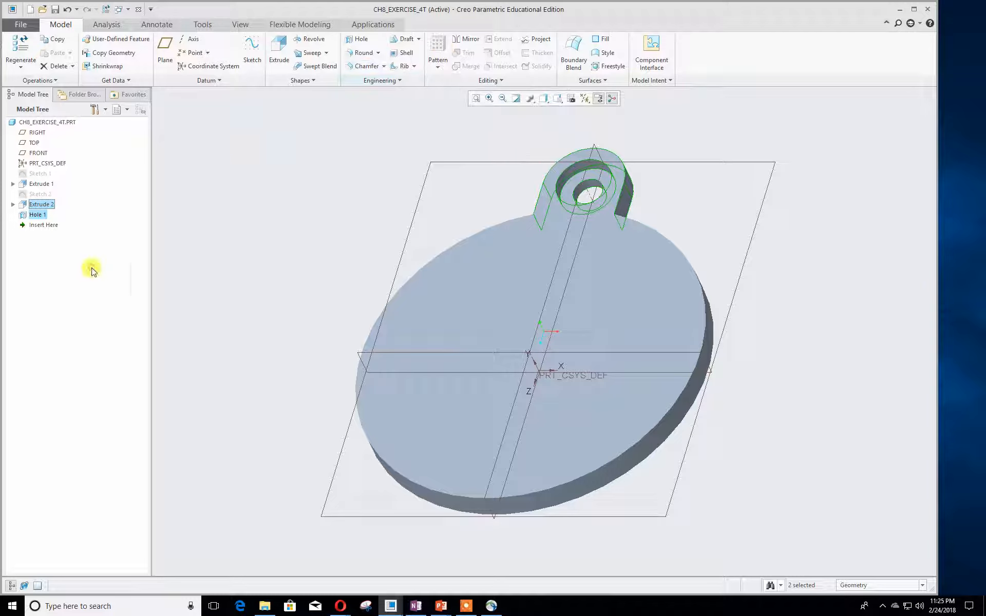
left_click(189, 243)
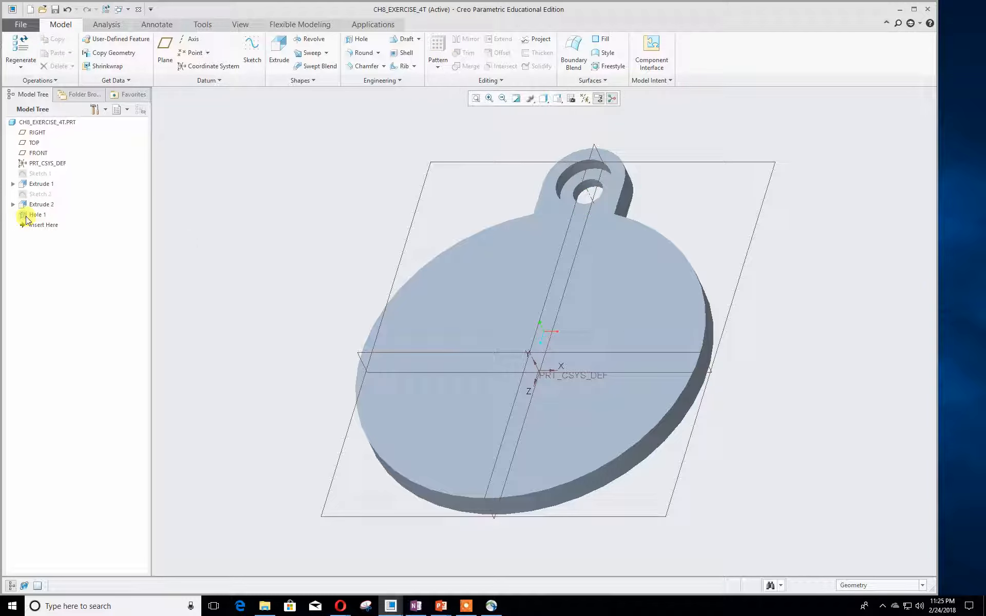
left_click(34, 215)
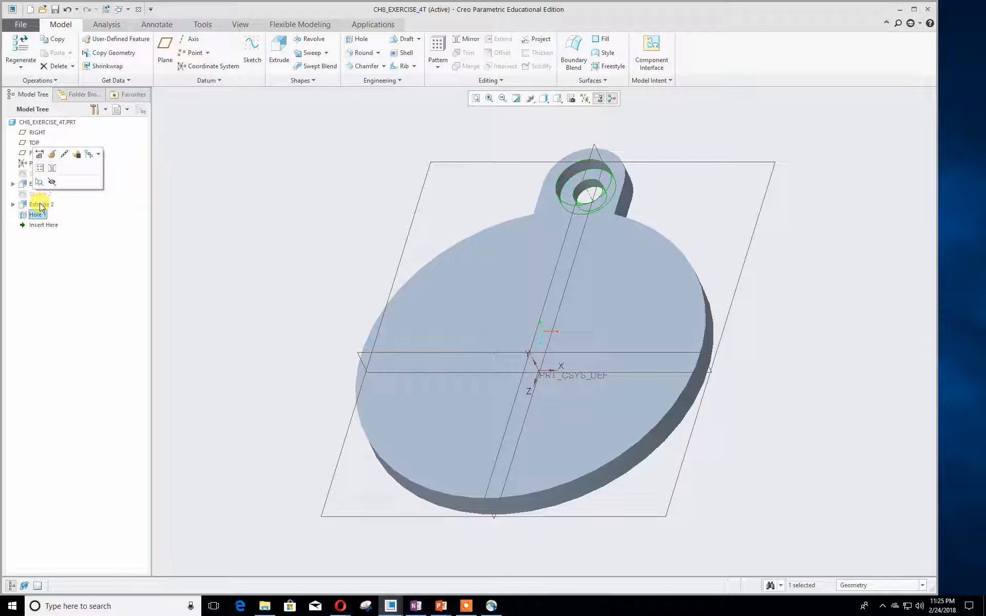
left_click(40, 205, "ctrl")
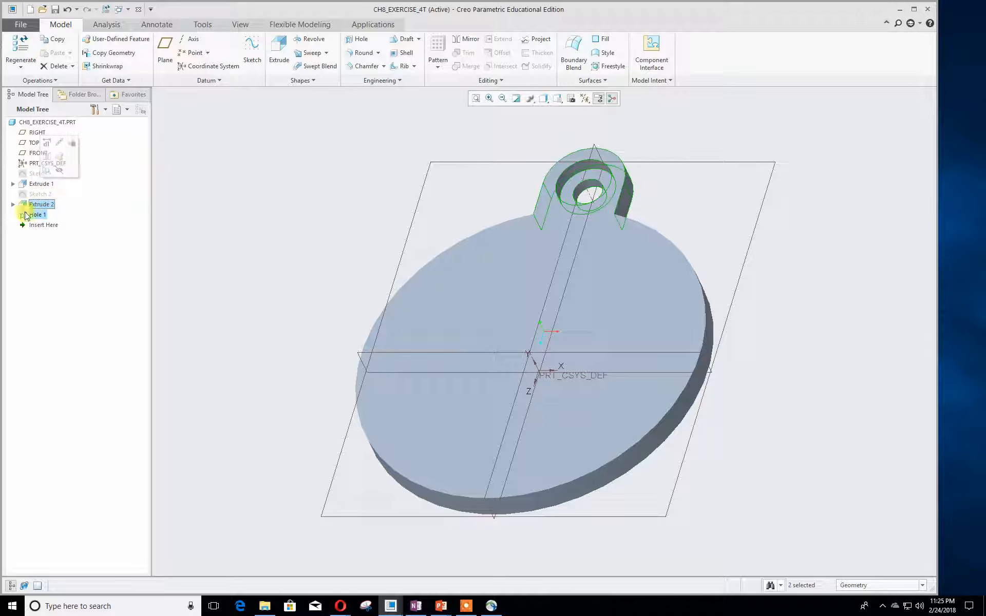
left_click(60, 162)
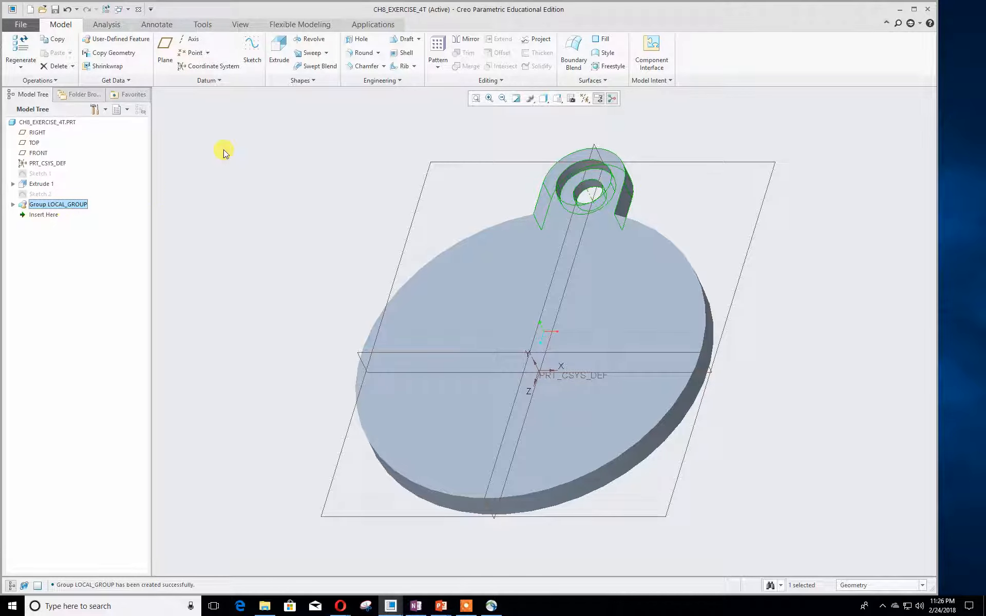
Start an Axis pattern of the lug group, using the disc's central axis A_1 as the pattern centre.
left_click(436, 46)
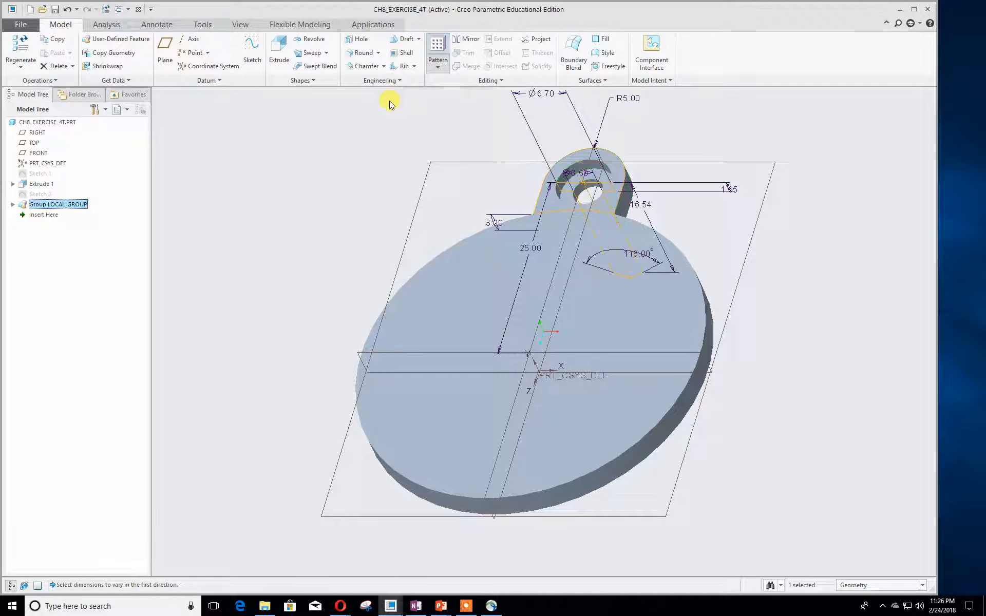
mouse_move(297, 163)
middle_mouse_down()
mouse_move(310, 198)
mouse_move(310, 152)
mouse_move(310, 161)
middle_mouse_up()
left_click(48, 53)
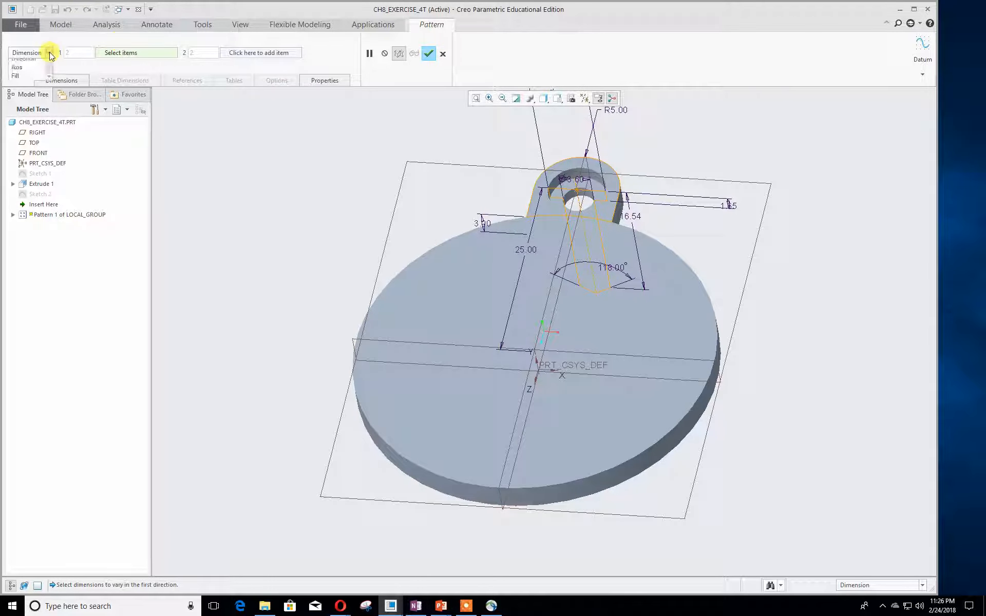
left_click(36, 81)
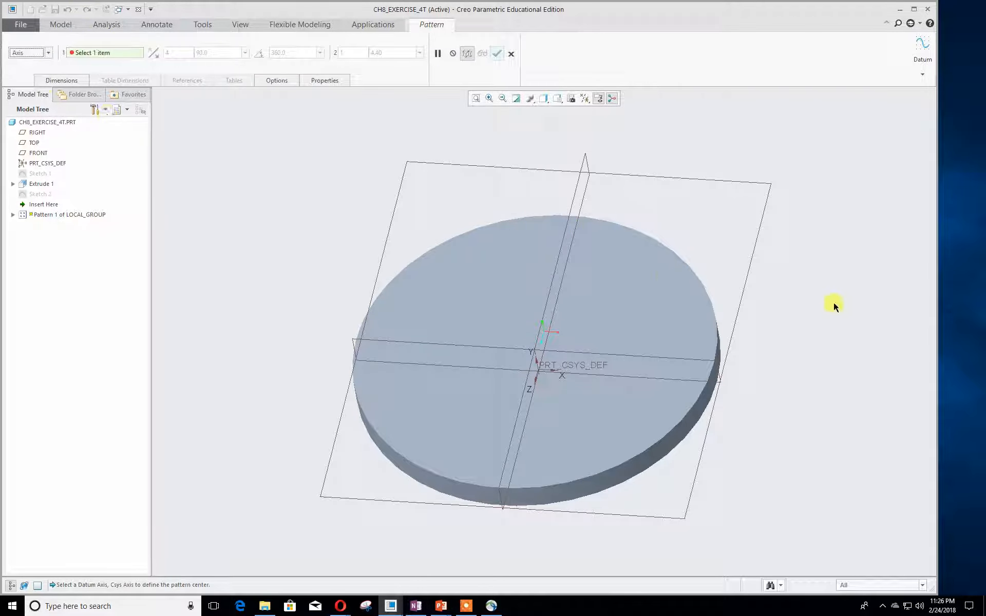
middle_click_drag(832, 304, 842, 313)
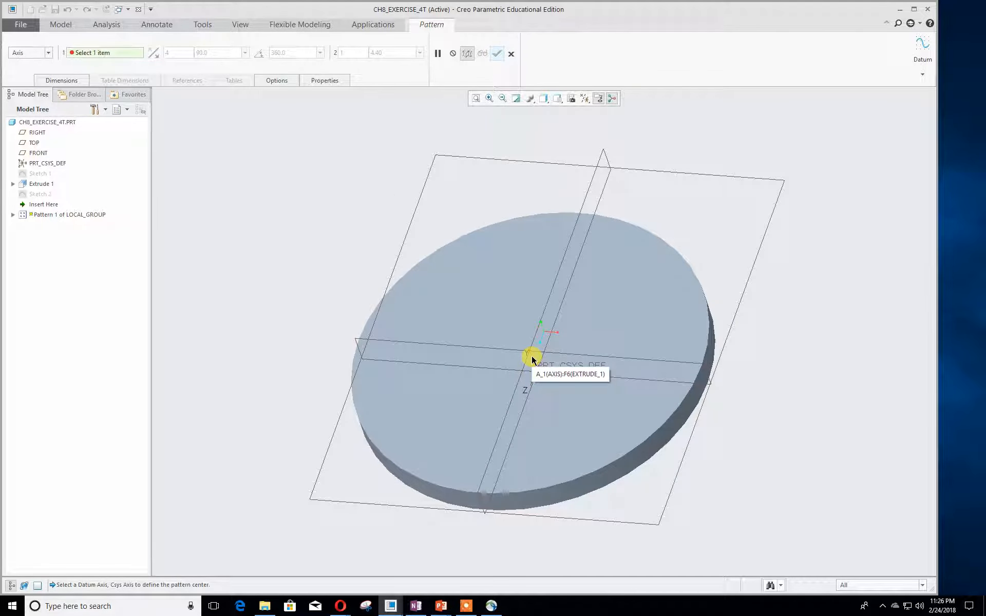
left_click(531, 359)
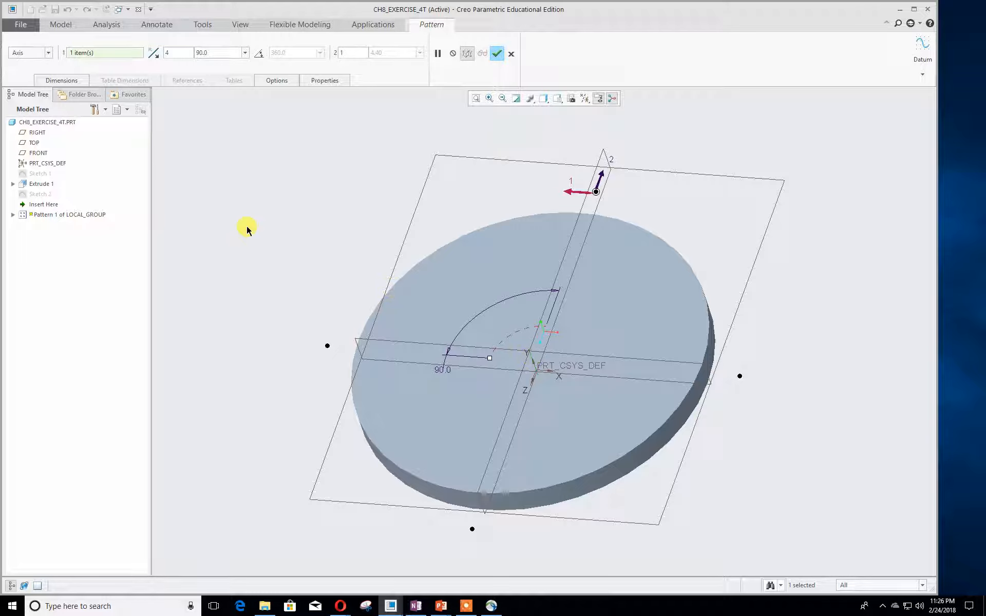
Set the pattern to 3 members spaced 120 degrees apart and complete it.
left_click(177, 53)
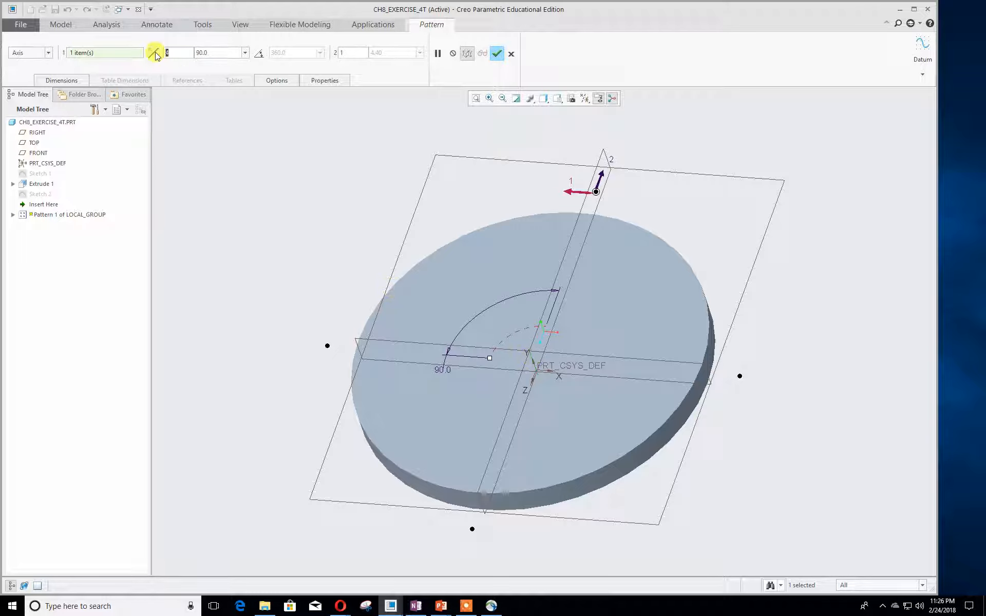
type("3")
left_click(200, 52)
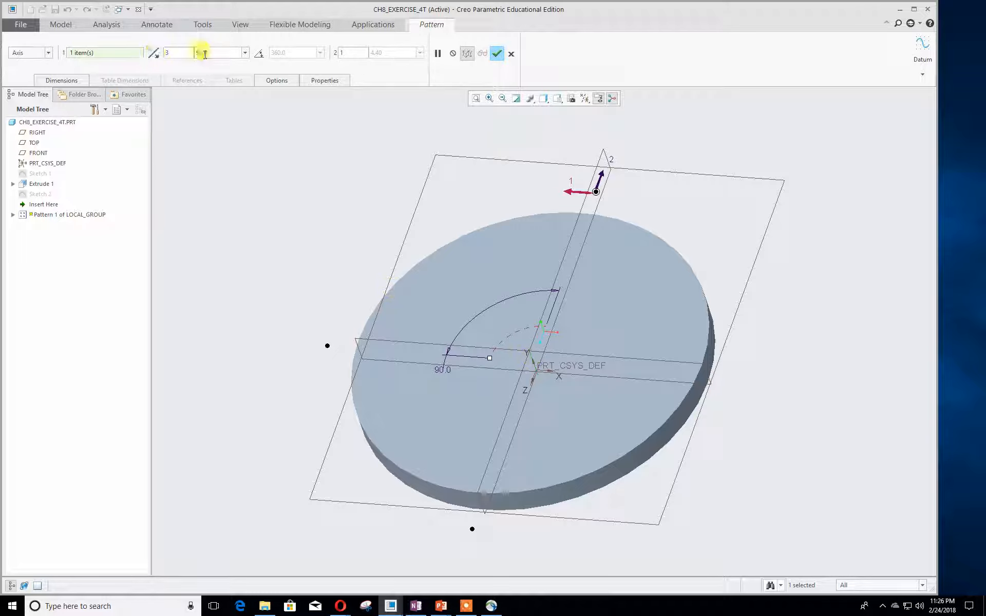
type("120")
key("Return")
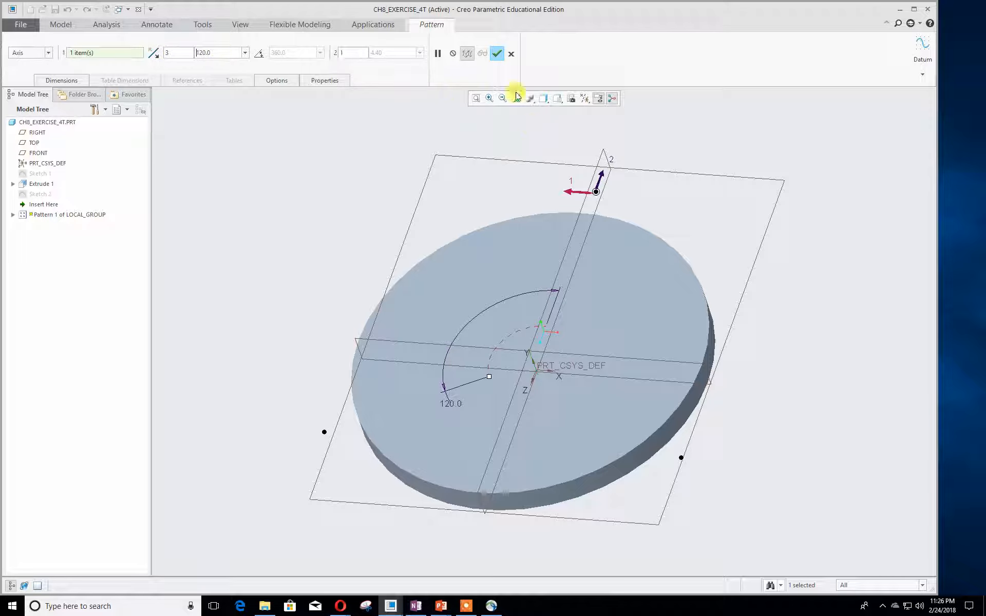
left_click(557, 98)
left_click(330, 150)
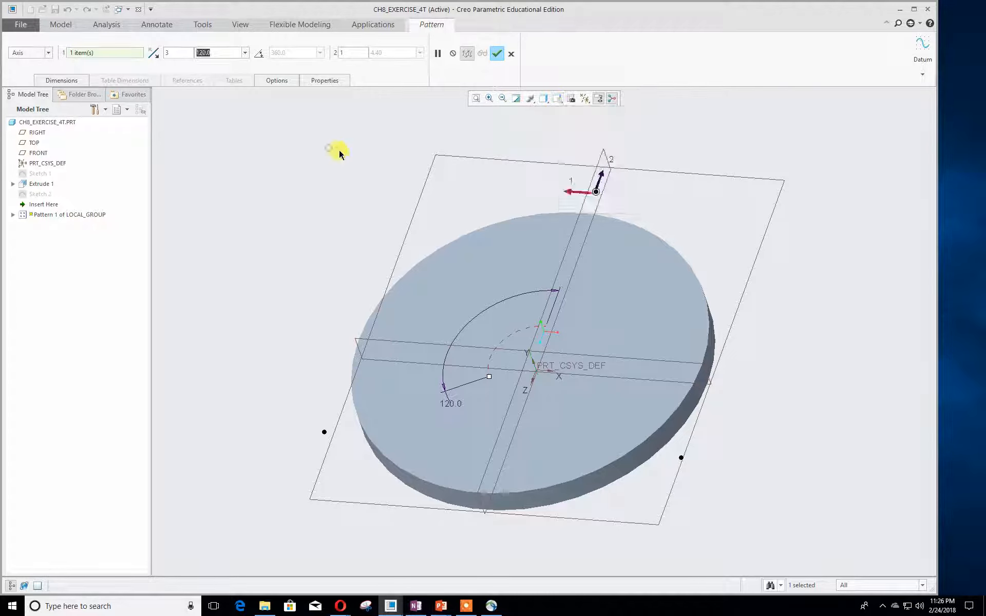
left_click(543, 98)
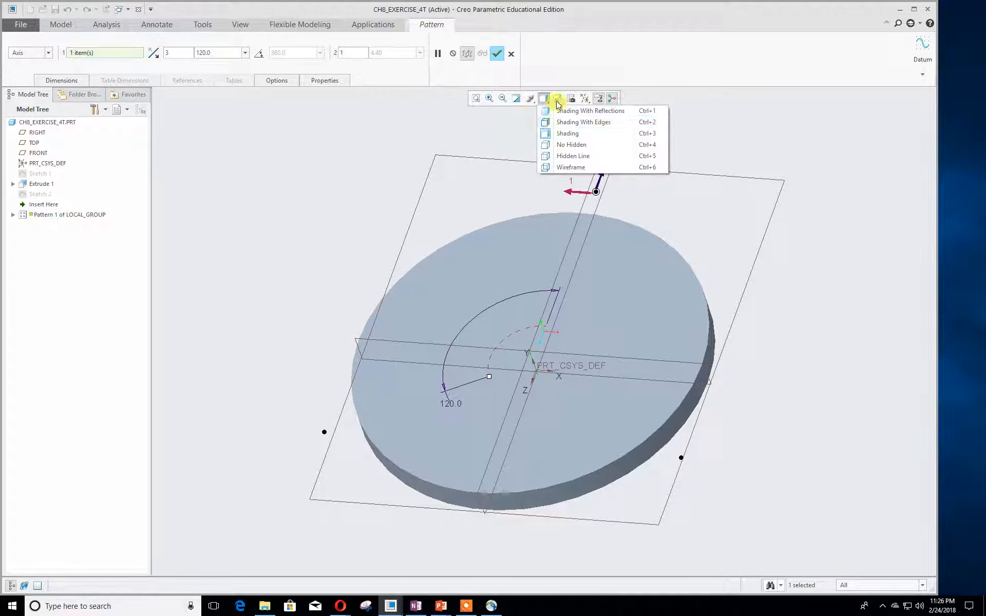
left_click(557, 98)
left_click(568, 175)
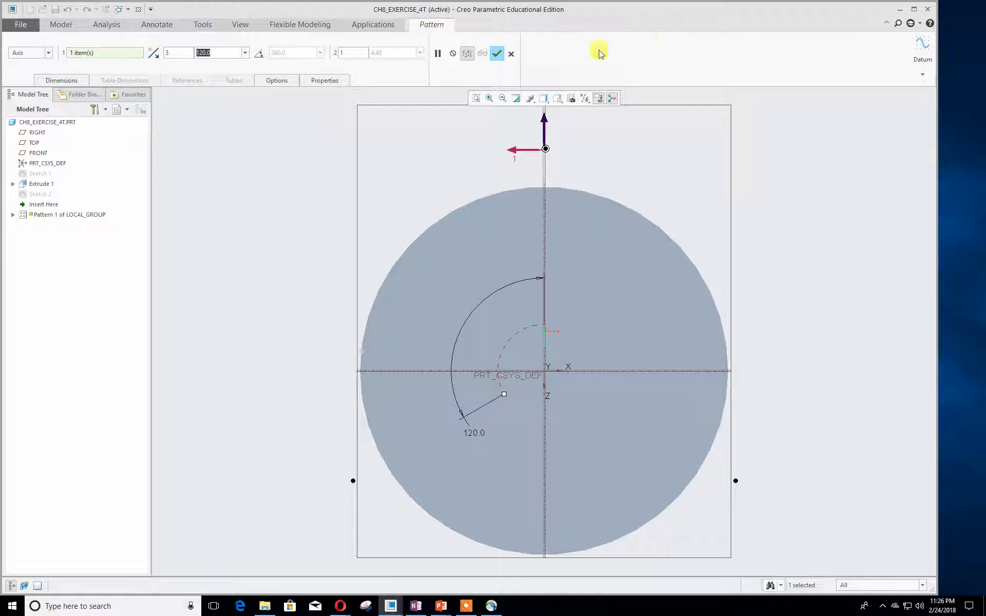
left_click(497, 53)
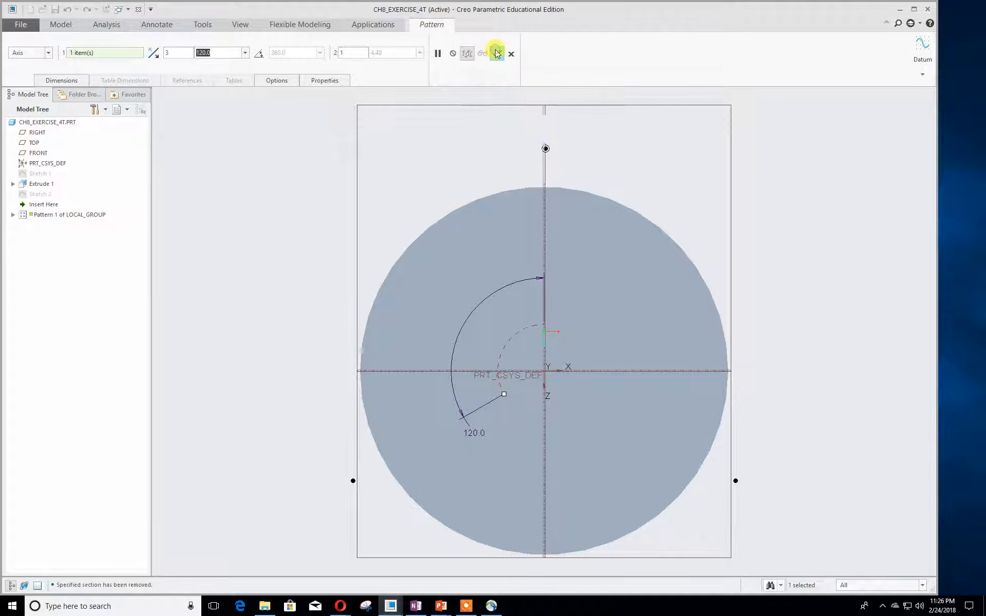
mouse_move(216, 354)
middle_mouse_down()
mouse_move(222, 251)
mouse_move(200, 272)
mouse_move(214, 331)
middle_mouse_up()
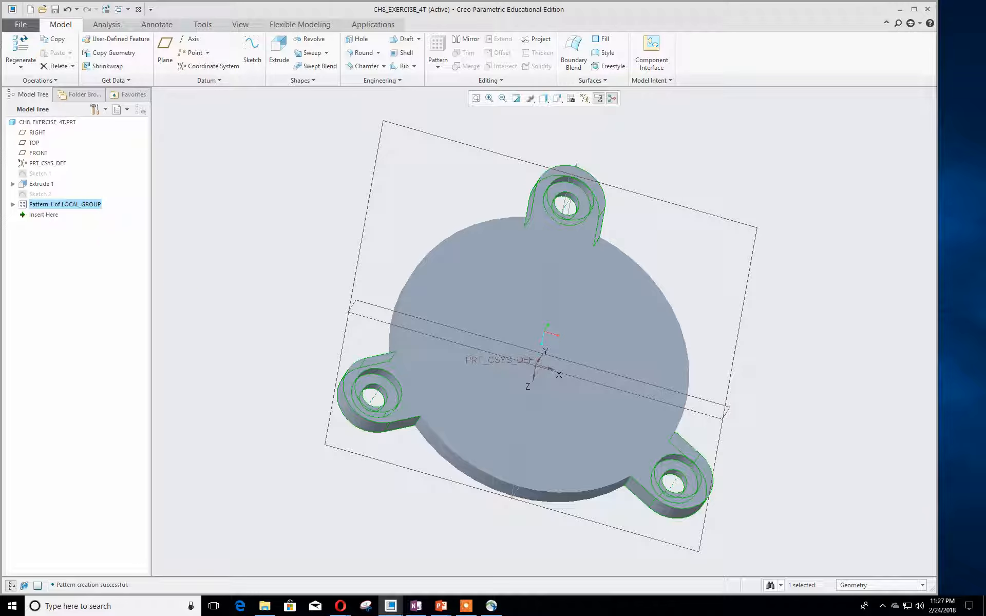
Examine the housing wall, hub and ribs in the PowerPoint drawing and return to the part with nothing selected.
left_click_drag(0, 138, 370, 131)
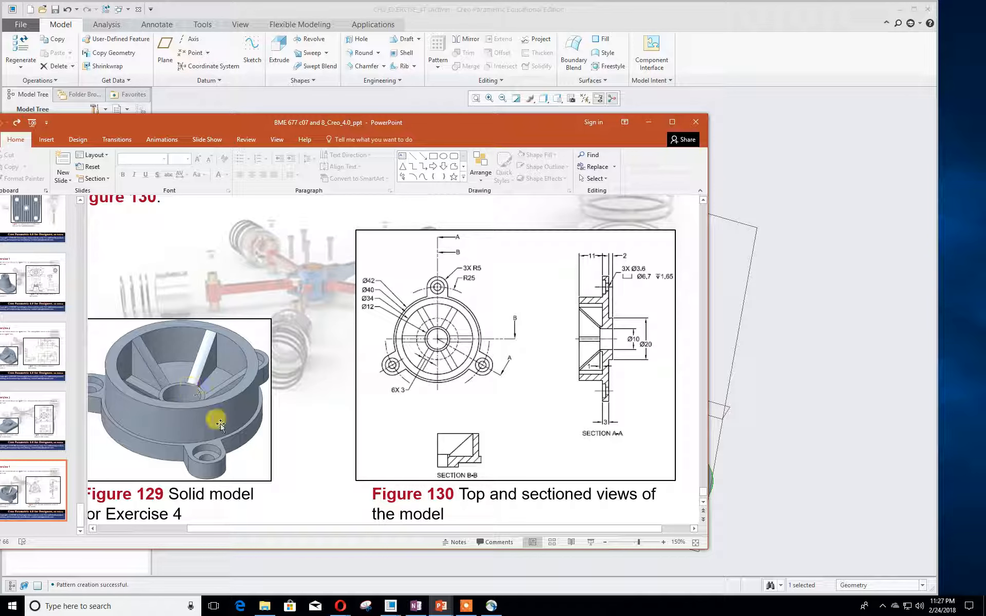
mouse_move(325, 124)
left_mouse_down()
mouse_move(0, 101)
mouse_move(333, 123)
left_mouse_up()
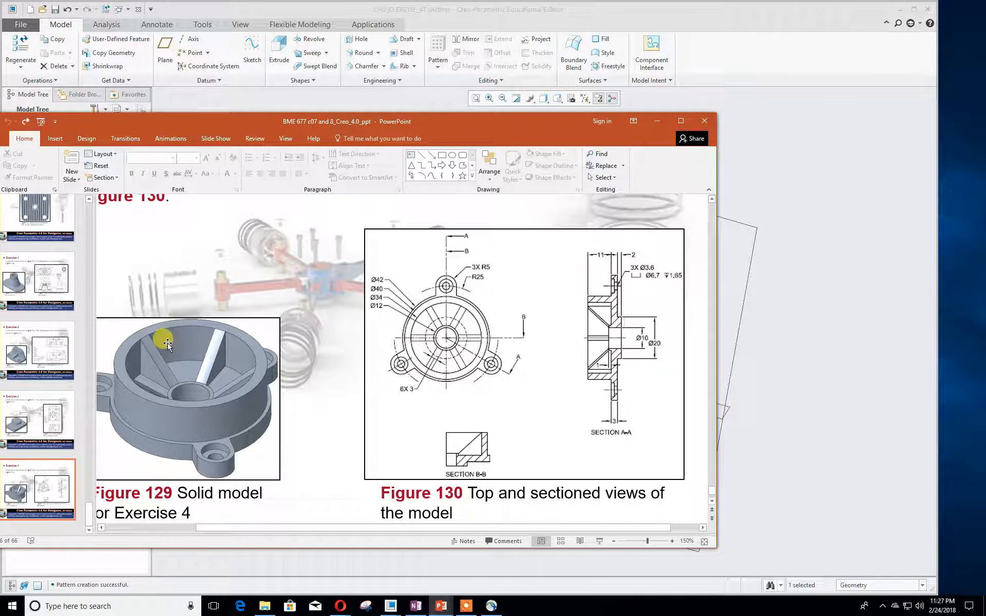
left_click_drag(331, 123, 0, 87)
left_click(318, 226)
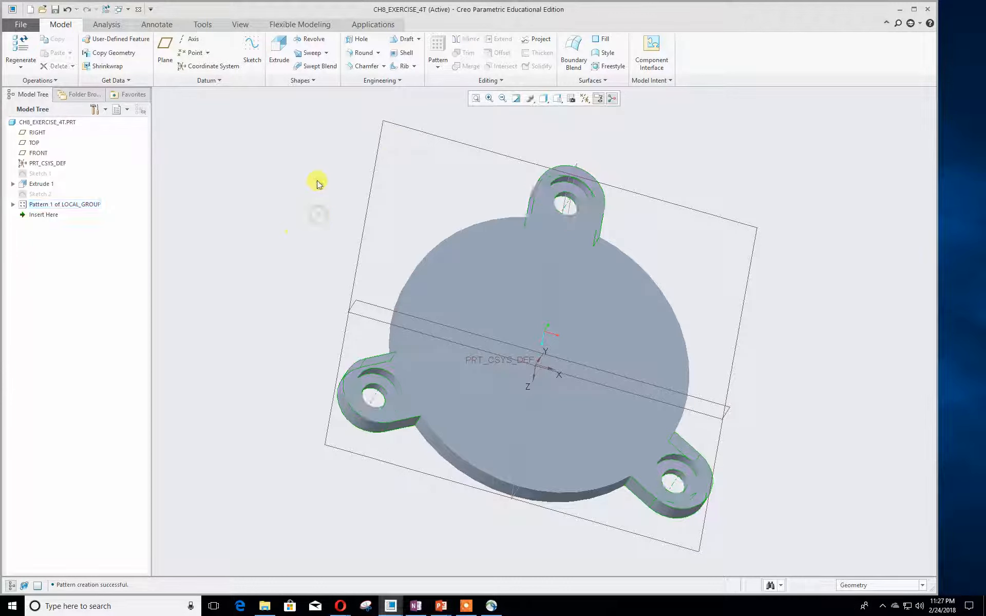
Start a sketch on the disc's front face, using the RIGHT datum plane as right-facing reference, and orient the view to the sketch plane.
left_click(246, 43)
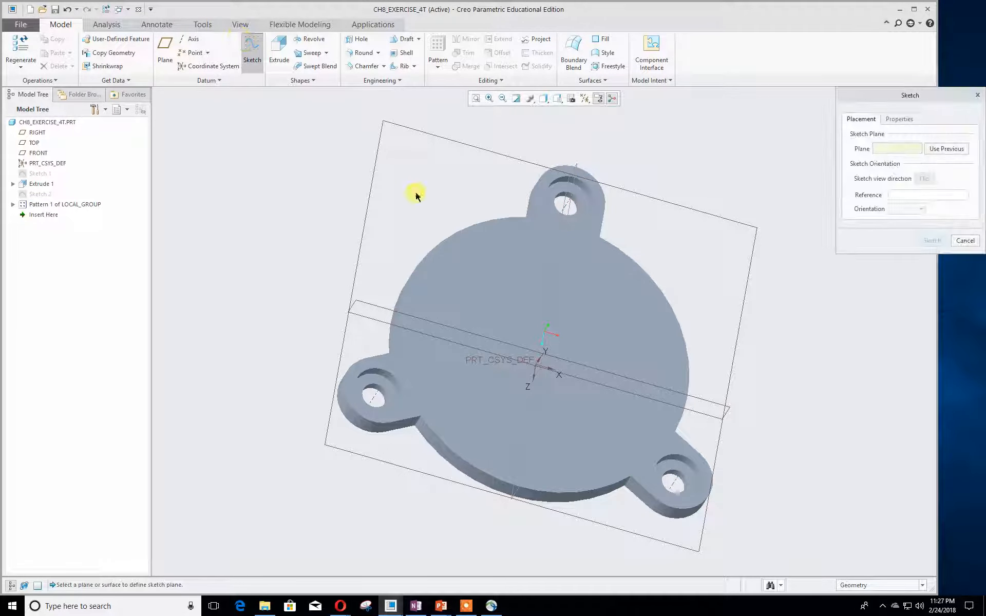
left_click(522, 276)
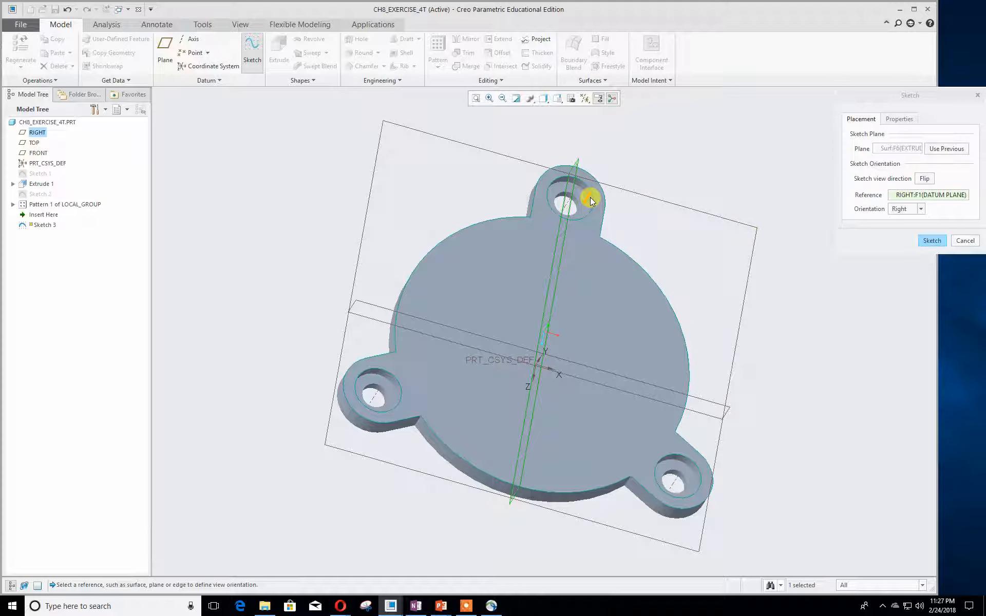
left_click(930, 241)
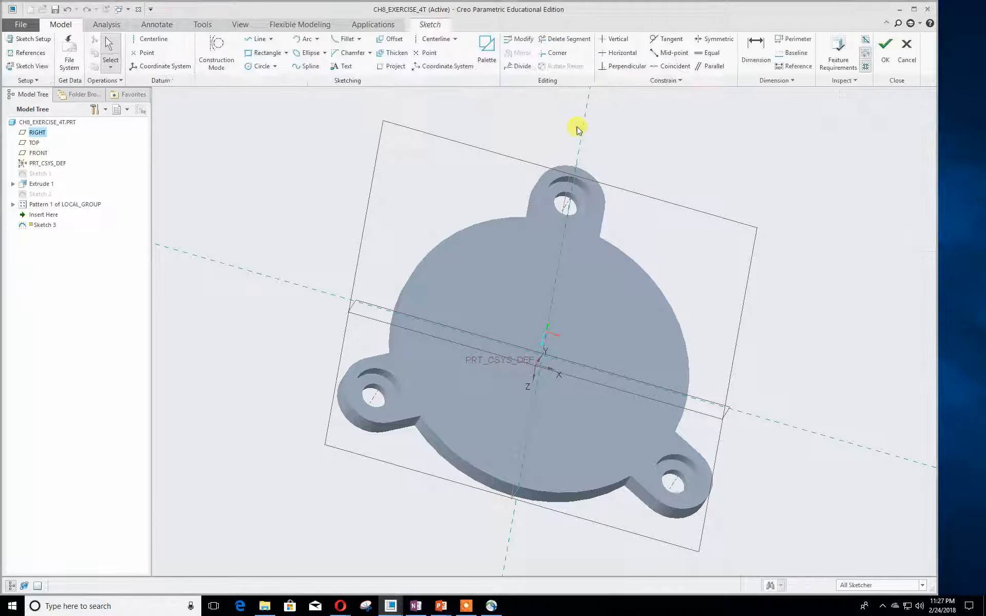
left_click(570, 99)
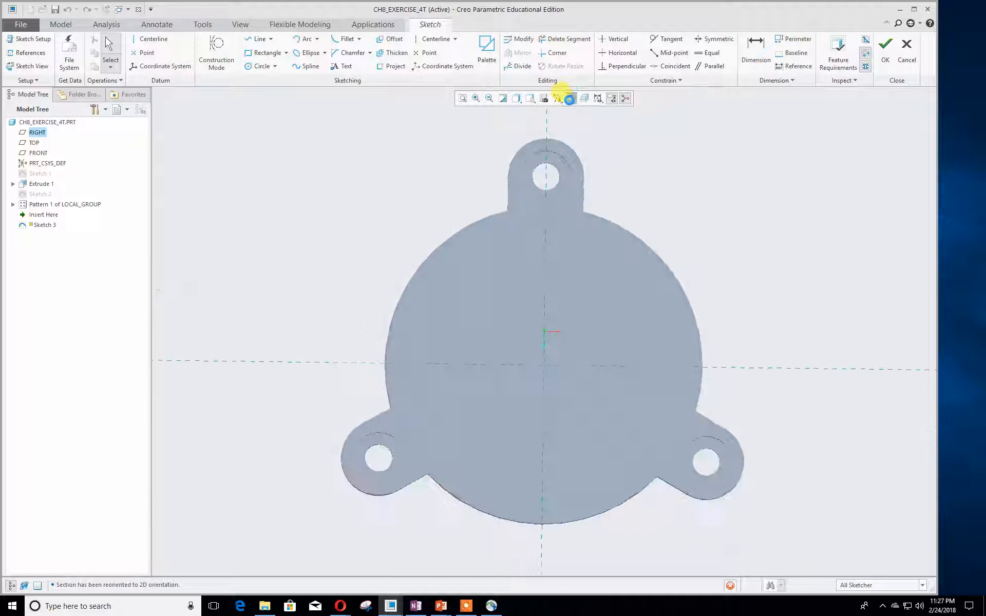
Sketch two concentric circles centred on the origin, about 37 and 31 in diameter.
left_click(261, 66)
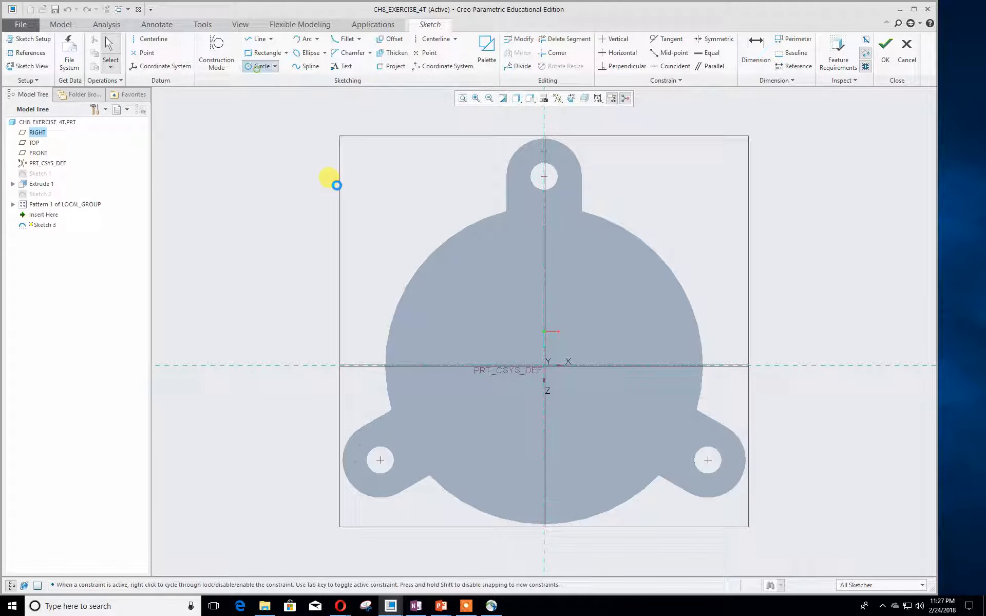
middle_click(415, 359)
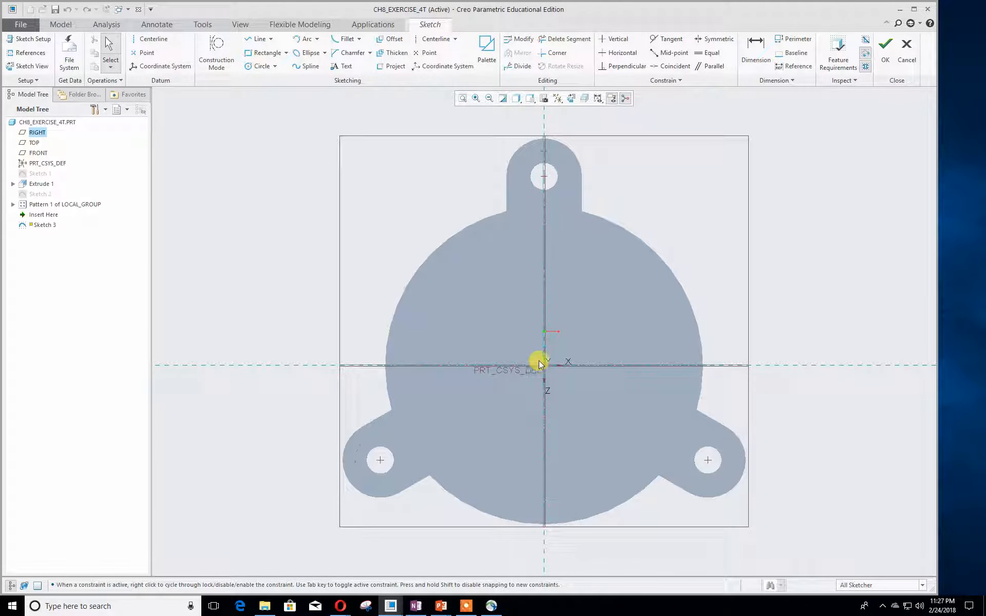
left_click(252, 65)
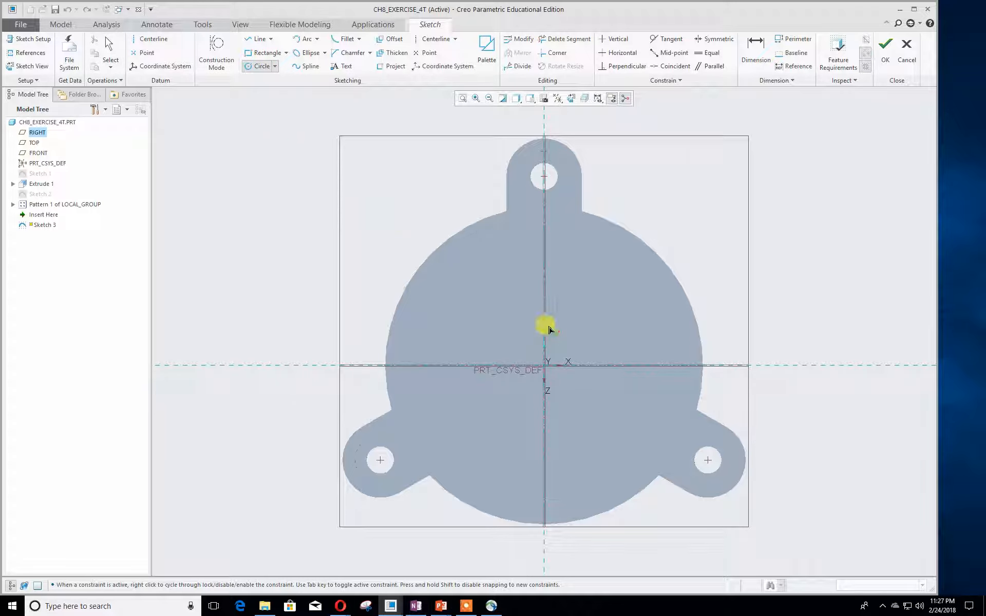
left_click(545, 365)
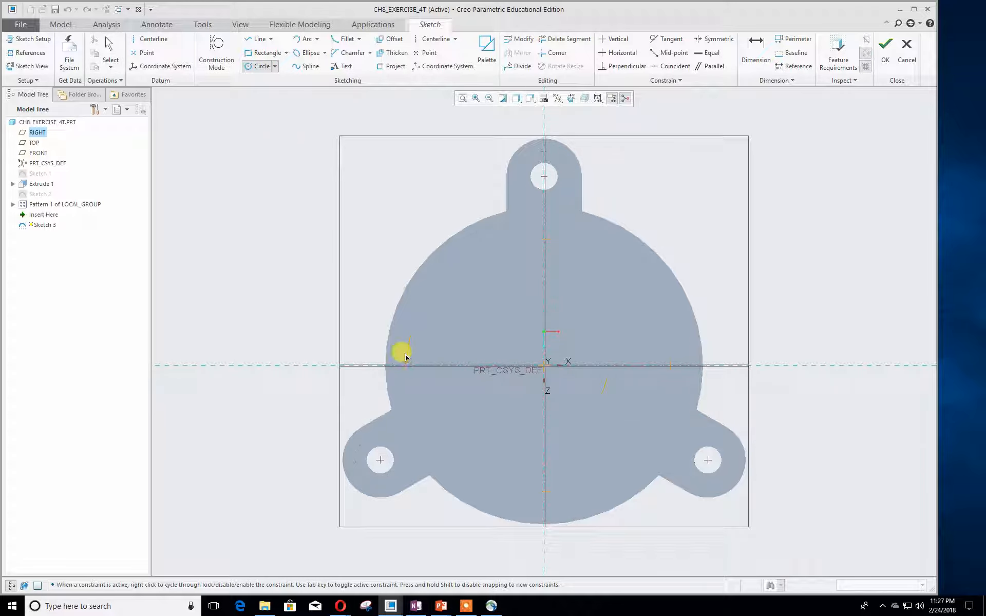
left_click(406, 357)
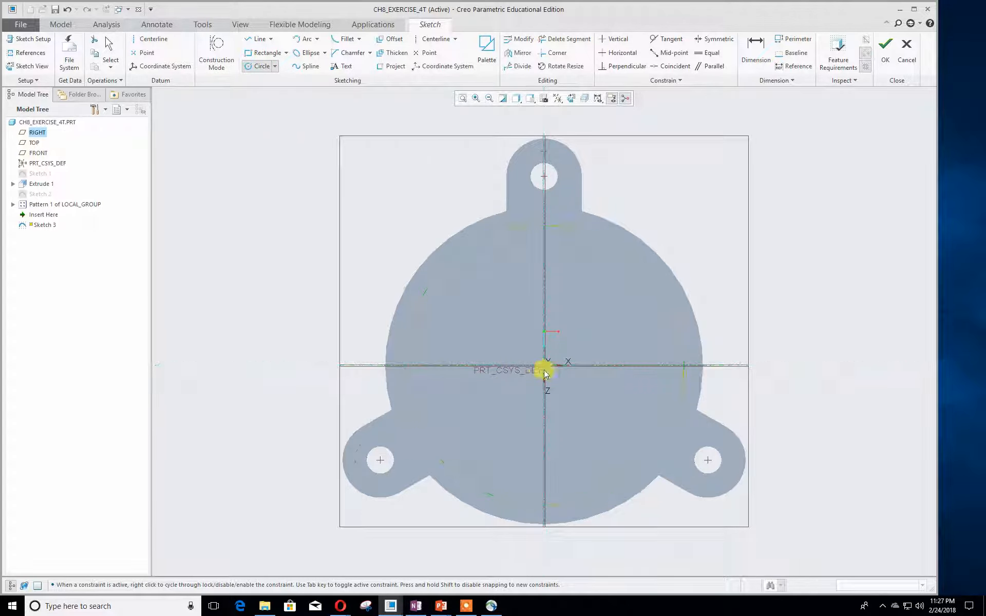
left_click(426, 367)
middle_click(520, 378)
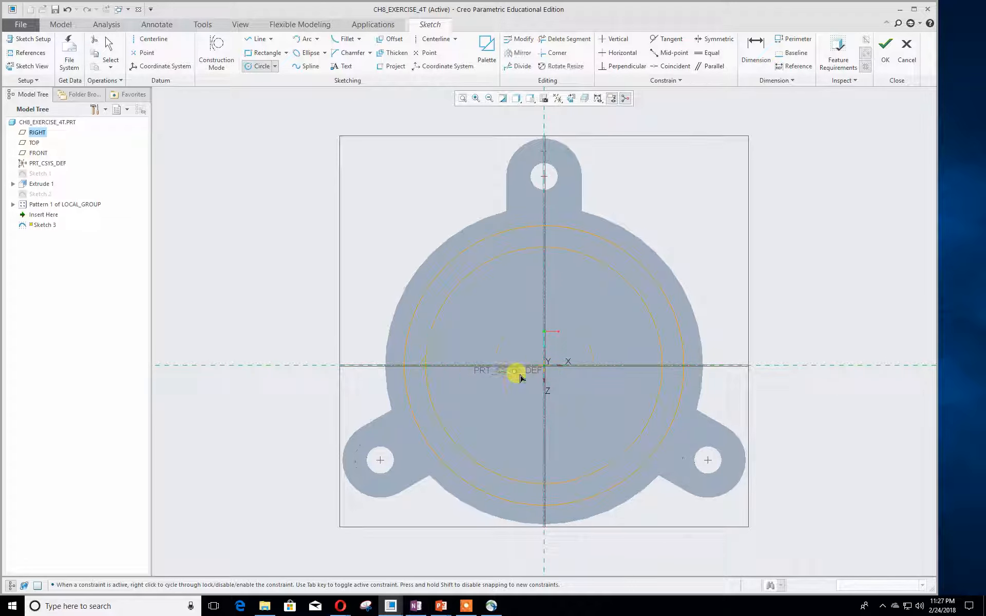
Set the outer circle's diameter to 40 and the inner circle's to 34, and complete the sketch.
left_click_drag(381, 230, 442, 210)
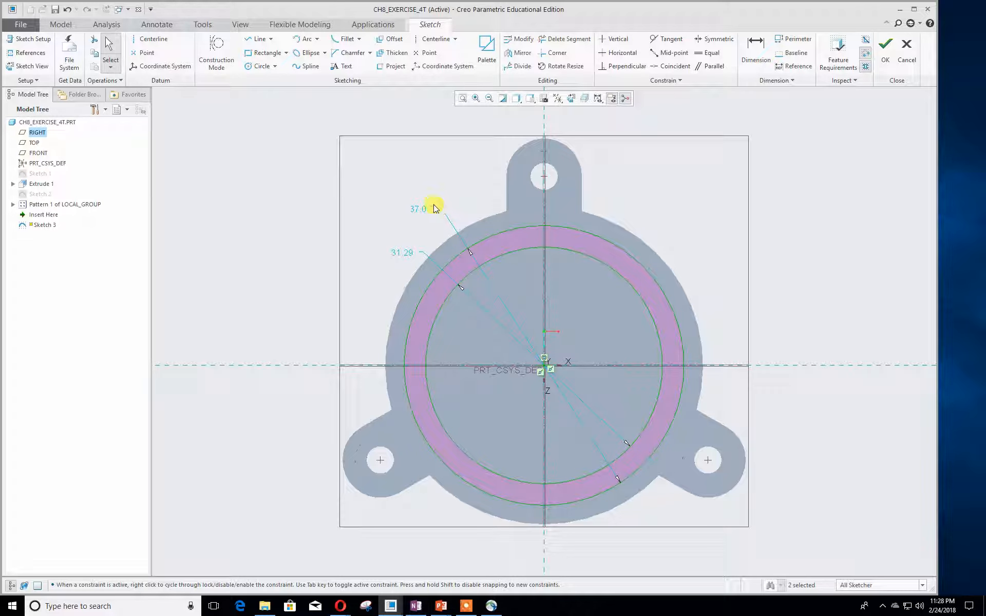
double_click(421, 209)
type("40")
key("Return")
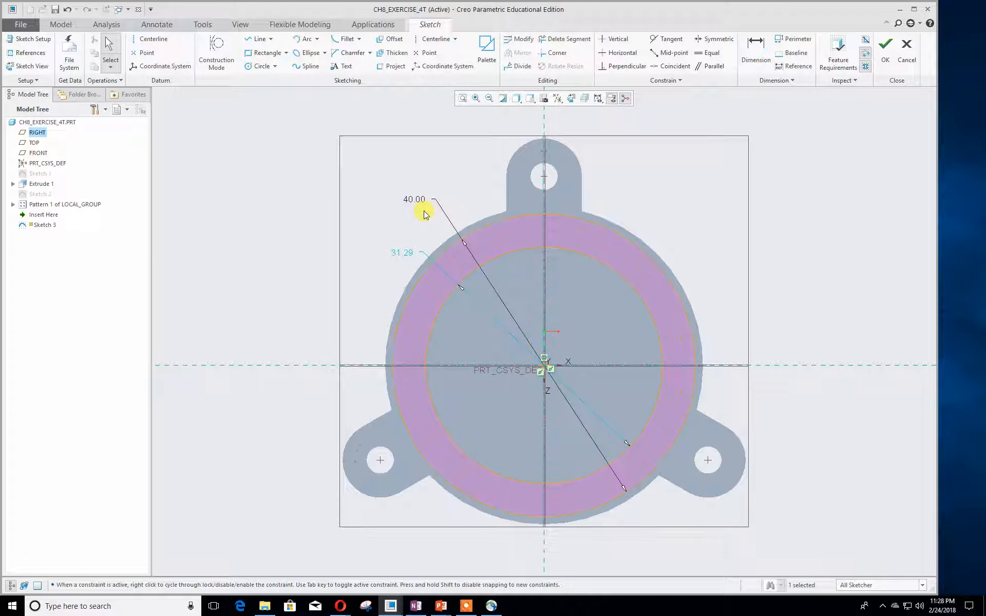
double_click(400, 253)
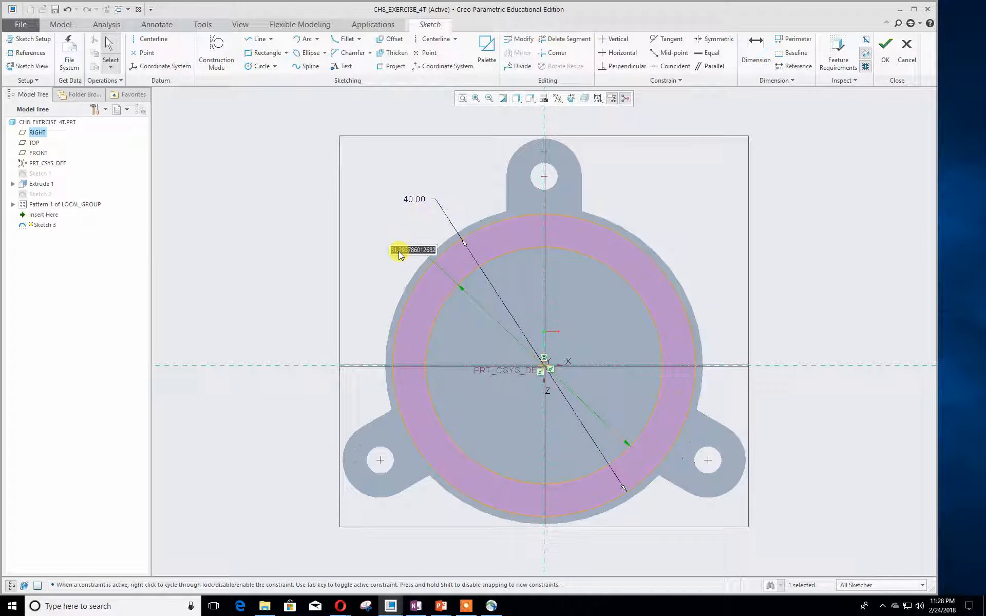
type("34")
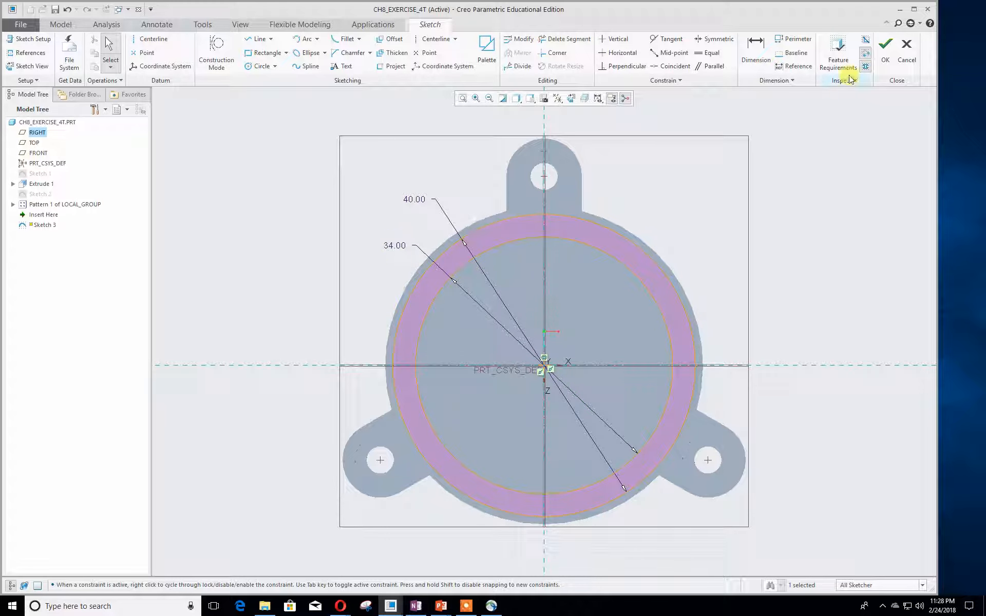
left_click(884, 50)
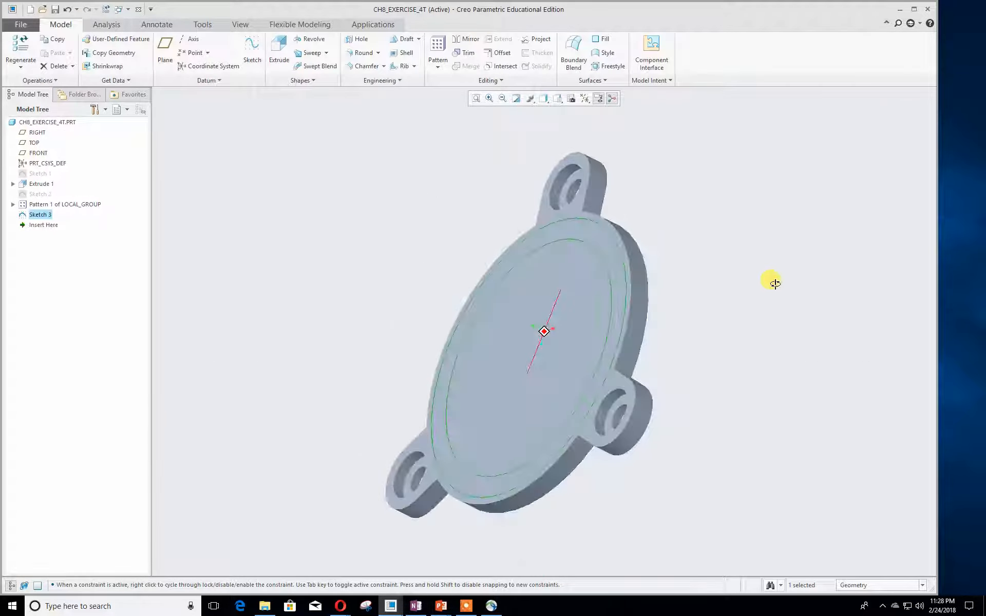
Extrude the ring sketch 11 outward from the disc as the housing wall, checking its height against the PowerPoint drawing.
left_click(276, 49)
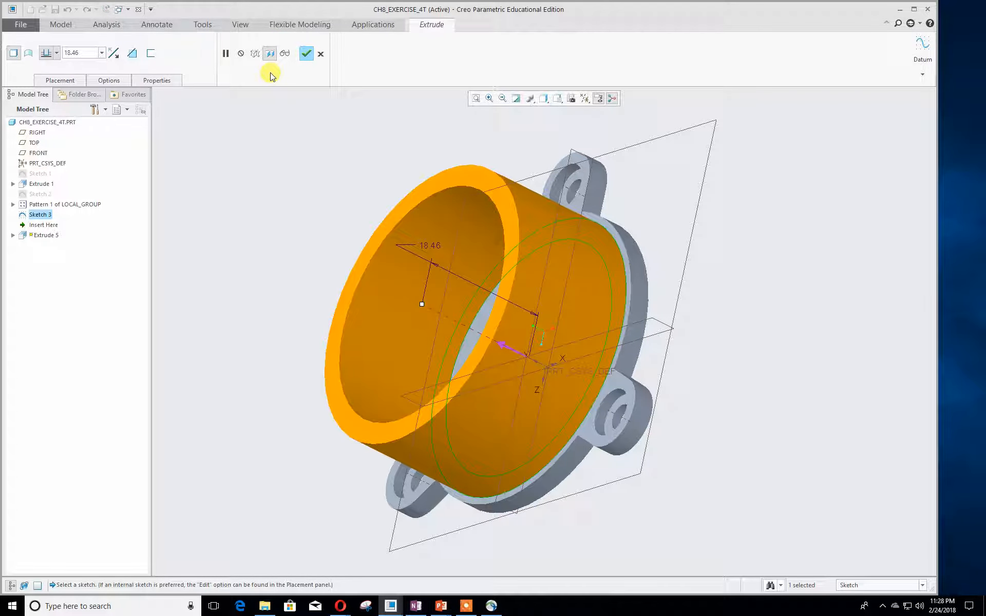
double_click(77, 52)
type("11")
key("Return")
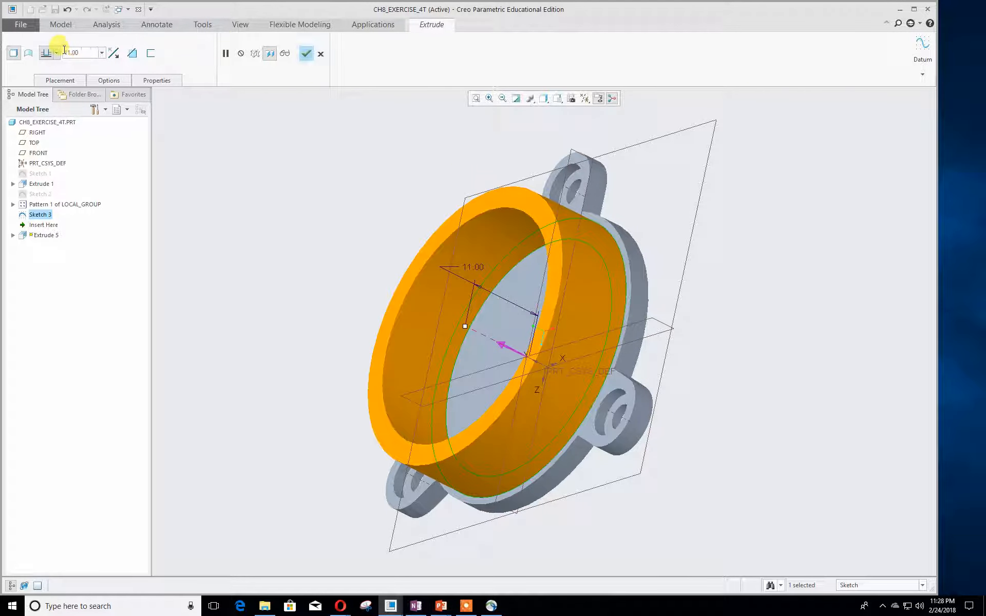
key("alt+Tab")
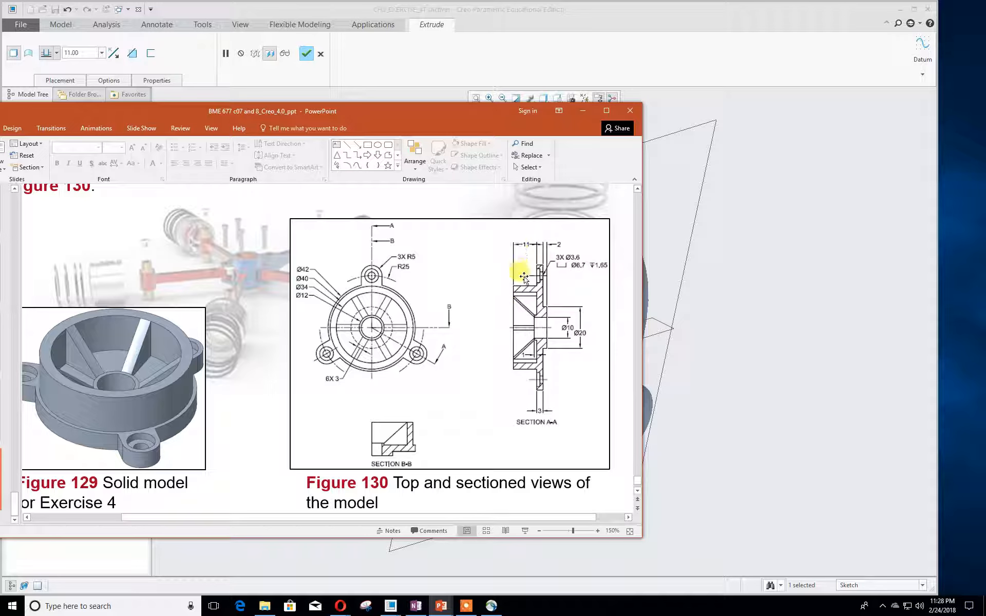
left_click_drag(308, 109, 0, 82)
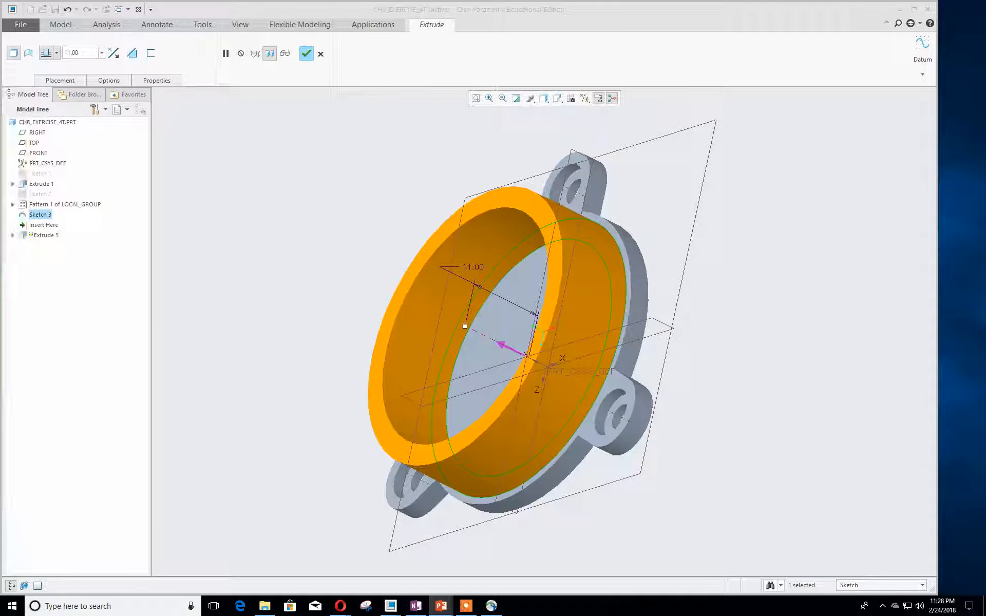
left_click(306, 53)
mouse_move(315, 317)
middle_mouse_down()
mouse_move(306, 309)
mouse_move(310, 330)
mouse_move(310, 321)
middle_mouse_up()
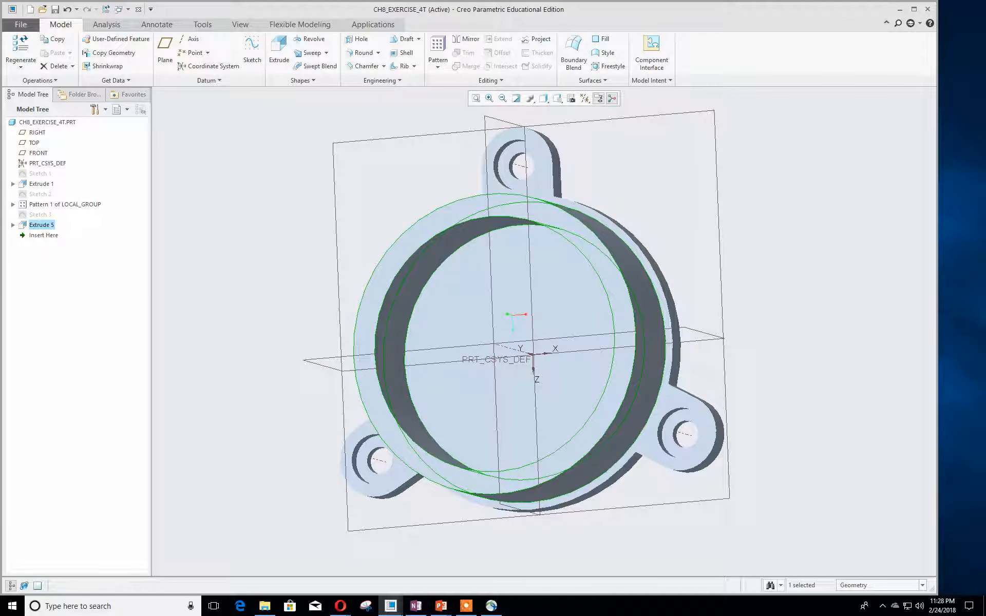
Examine the central hub's dimensions in the PowerPoint drawing and return to the part, clearing the wall selection.
left_click_drag(0, 144, 329, 128)
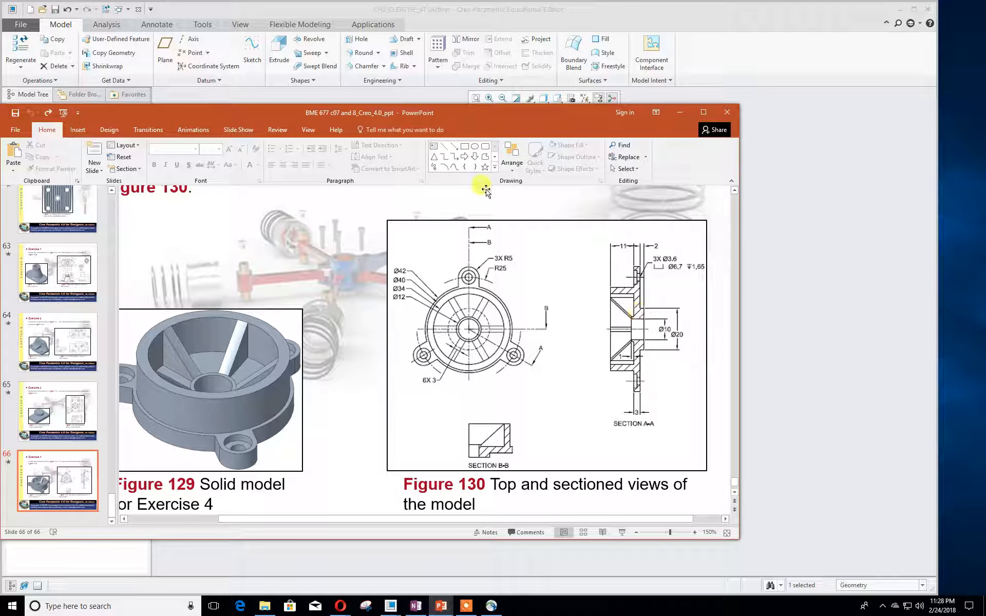
left_click_drag(389, 110, 0, 106)
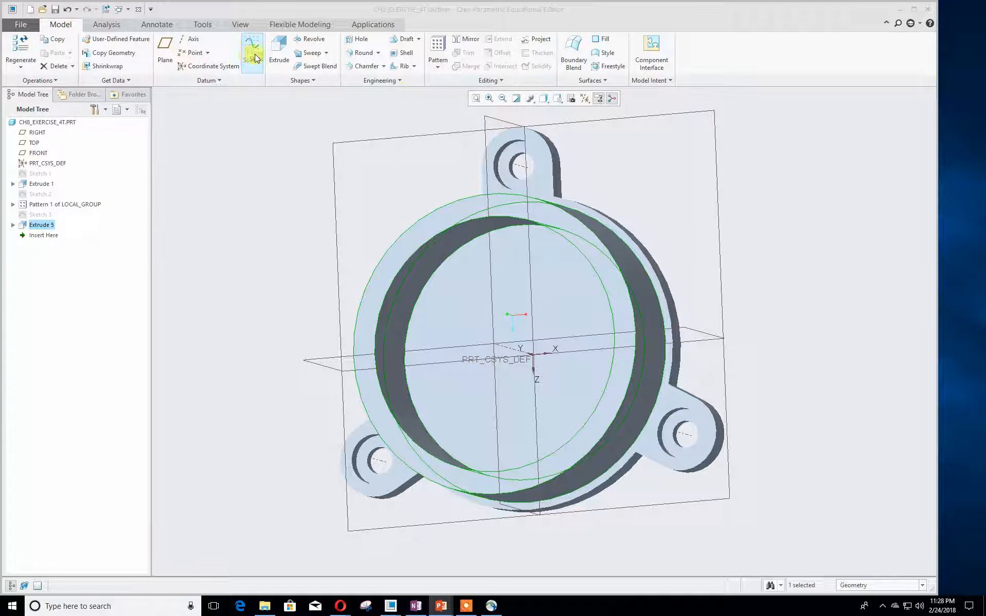
left_click(226, 167)
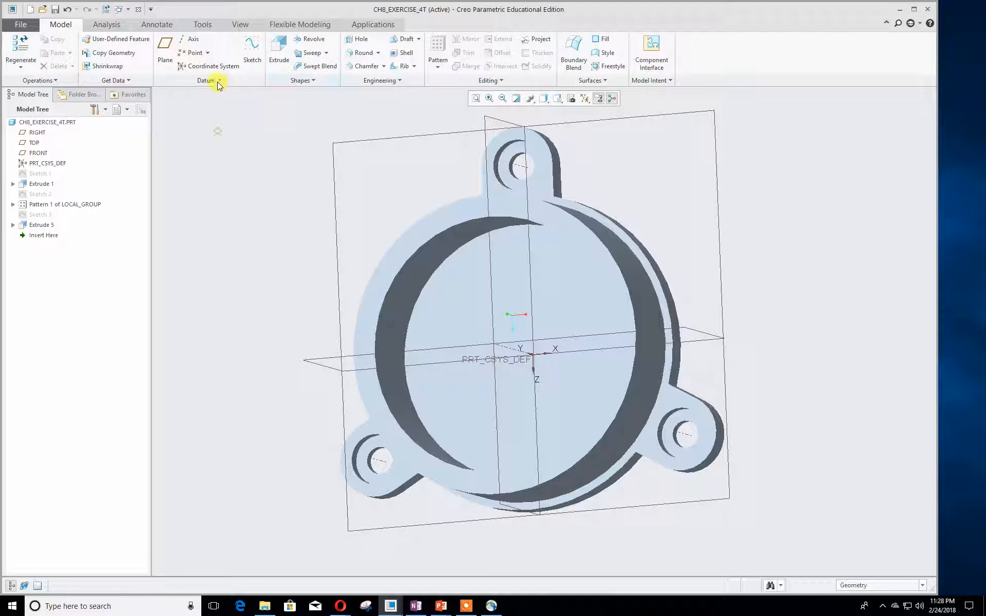
left_click(252, 48)
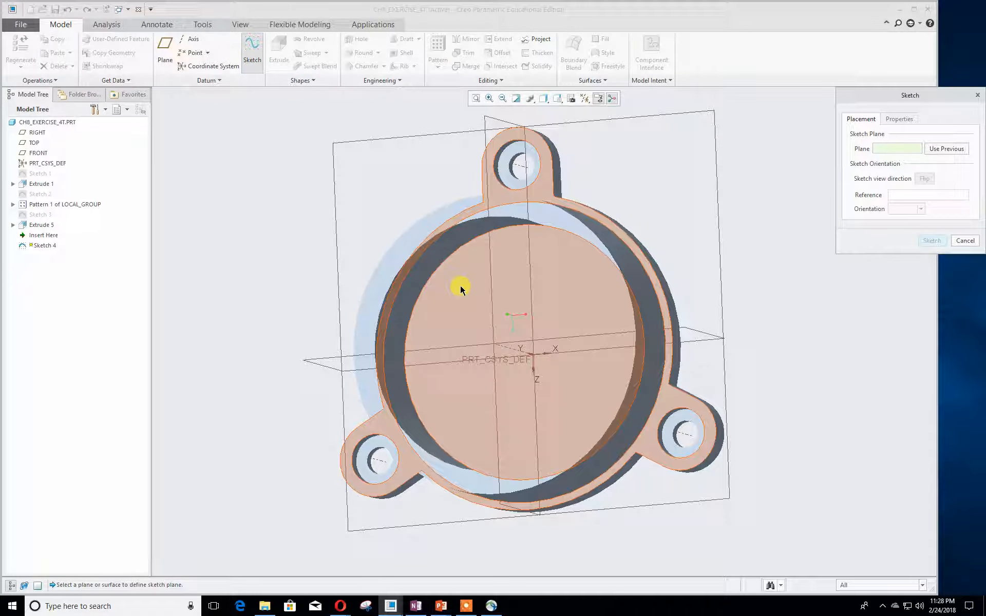
left_click(460, 289)
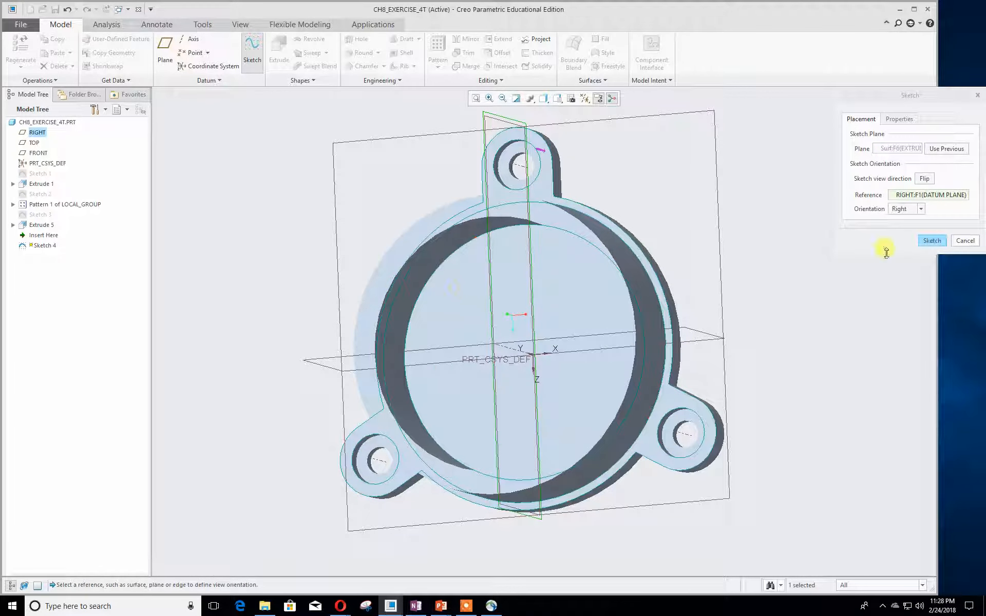
left_click(963, 240)
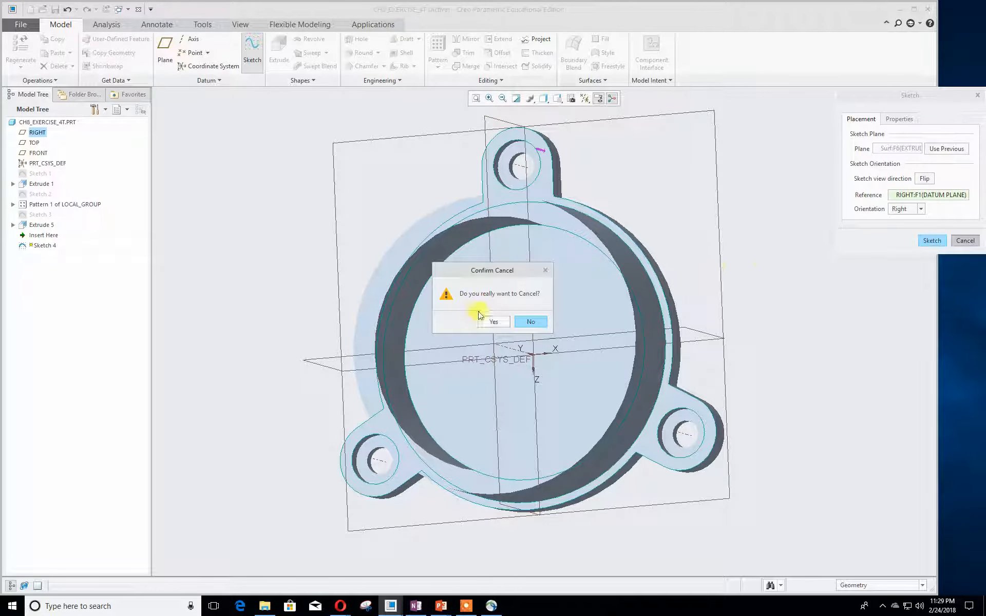
left_click(490, 319)
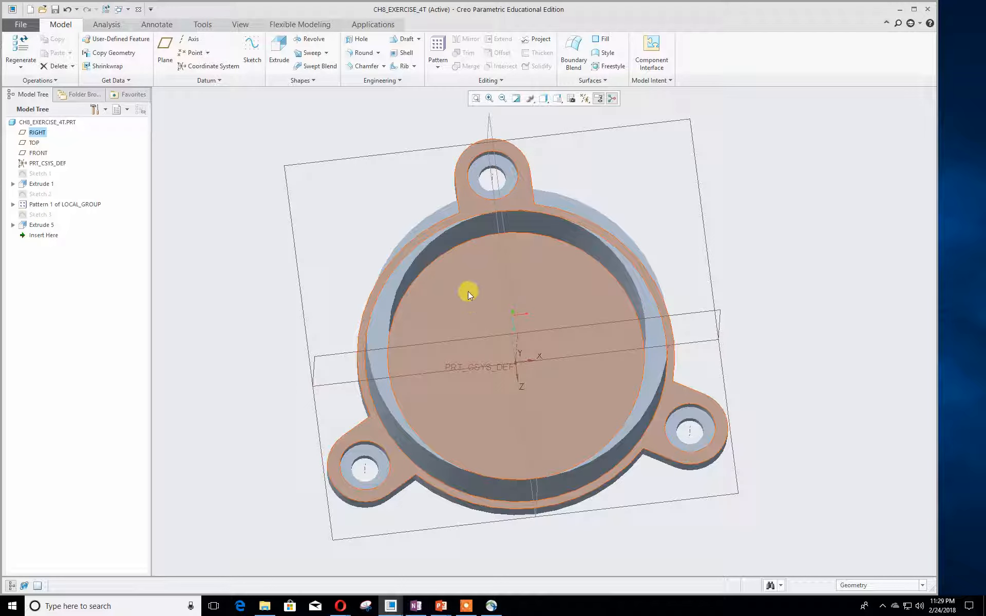
left_click(198, 227)
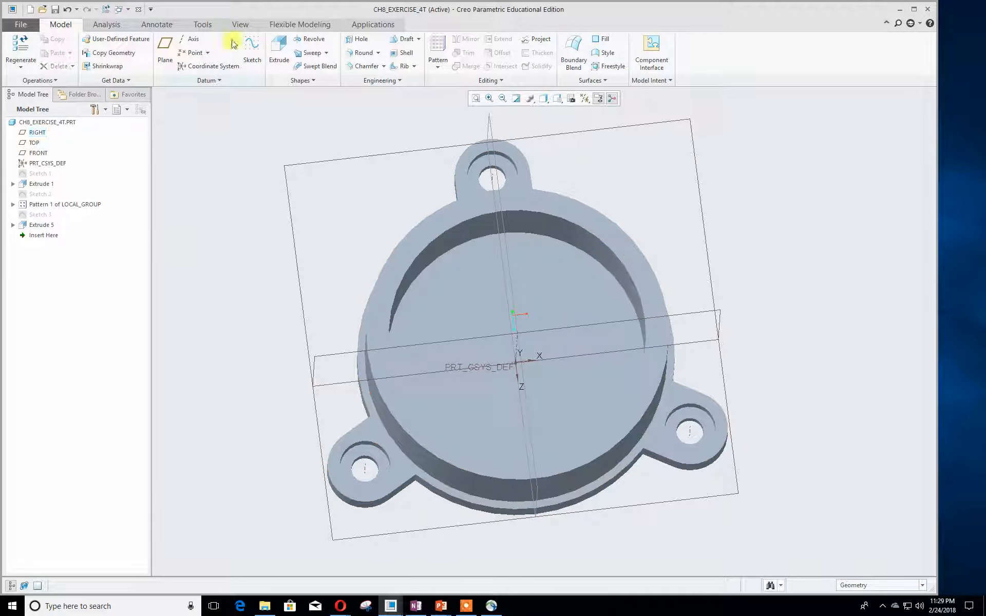
Start a sketch on the disc's face inside the housing wall, with the RIGHT datum plane as right-facing reference.
left_click(248, 42)
left_click(464, 303)
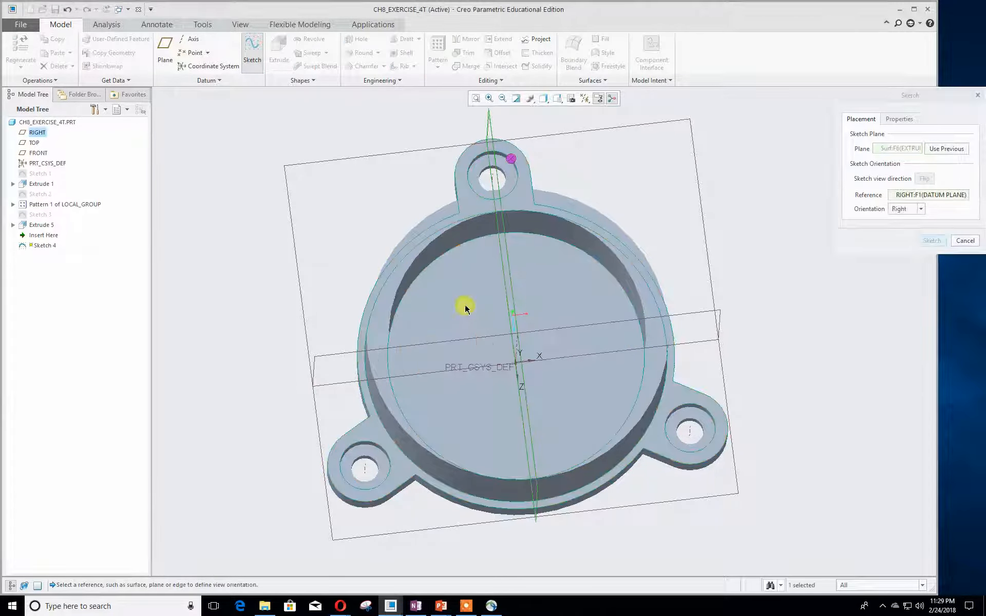
middle_click_drag(786, 265, 753, 275)
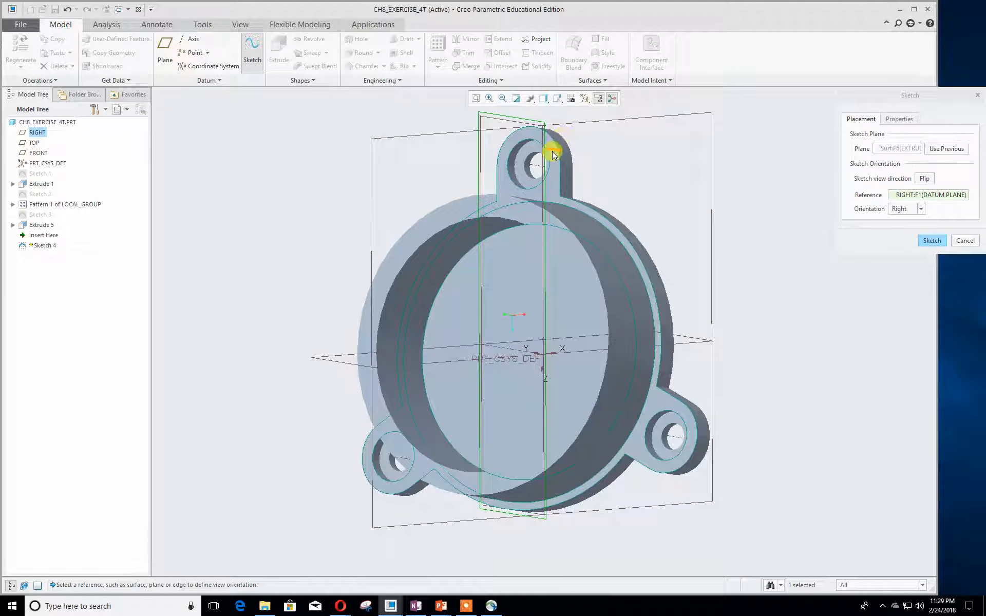
left_click(919, 245)
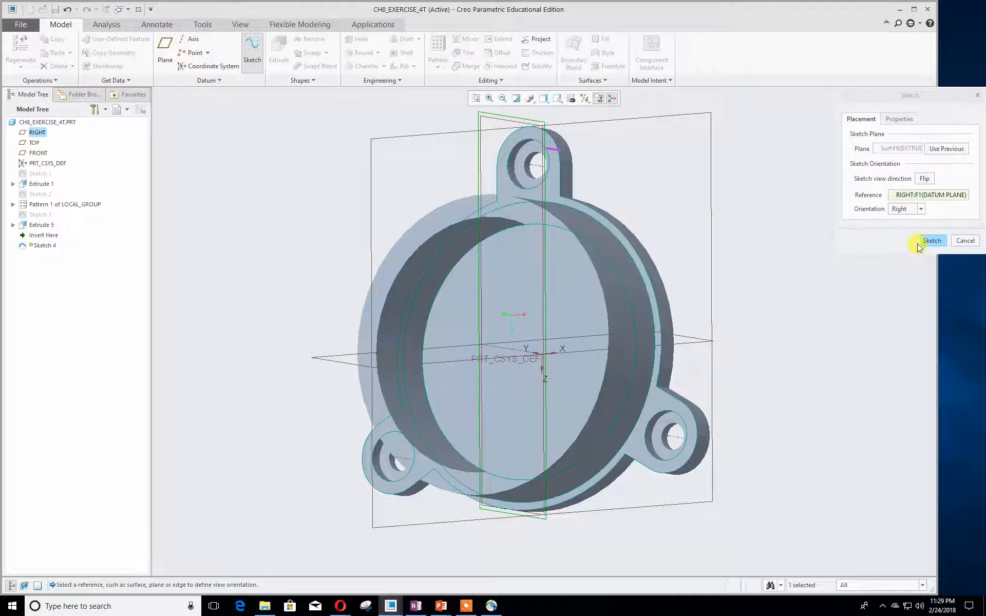
Sketch a circle about 15.5 in diameter centred on the origin, viewing the sketch plane straight on.
left_click(255, 67)
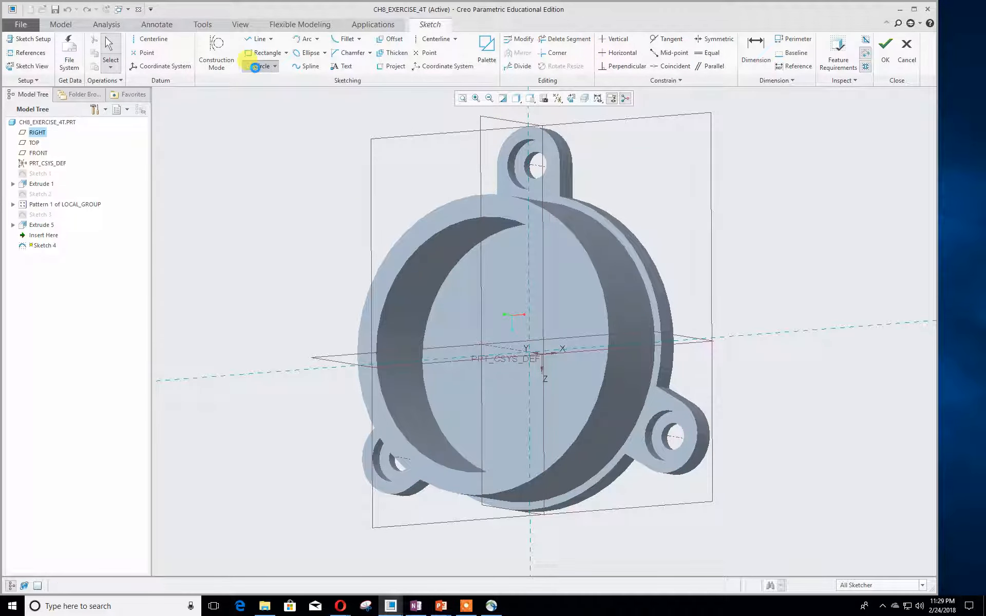
left_click(570, 101)
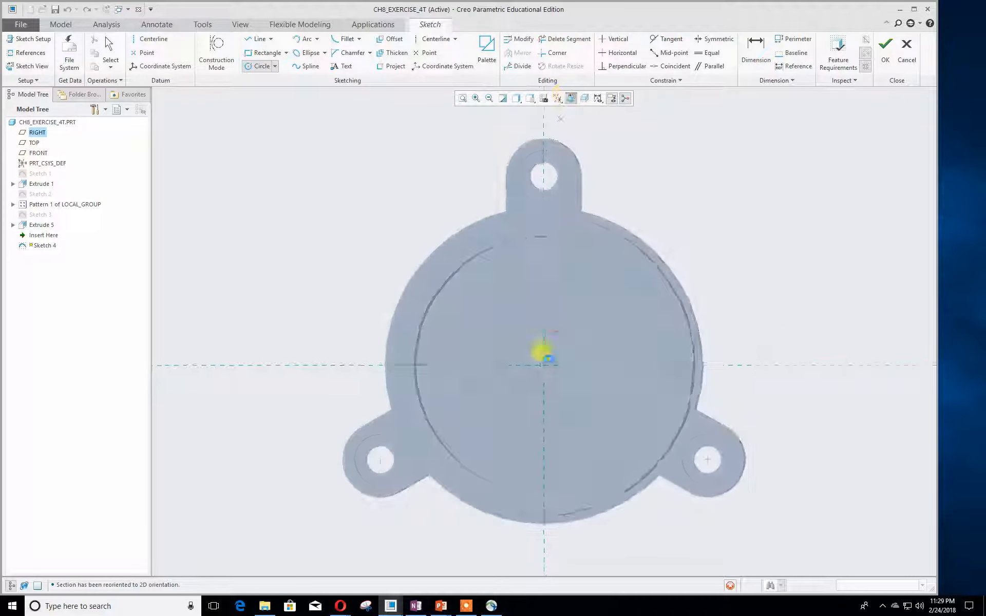
left_click(545, 366)
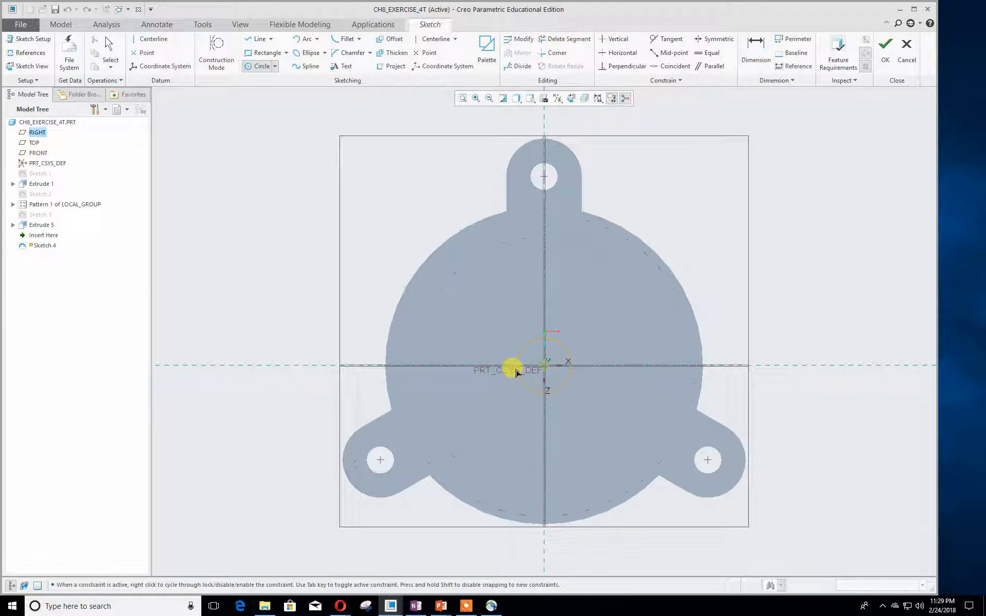
left_click(485, 370)
middle_click(485, 370)
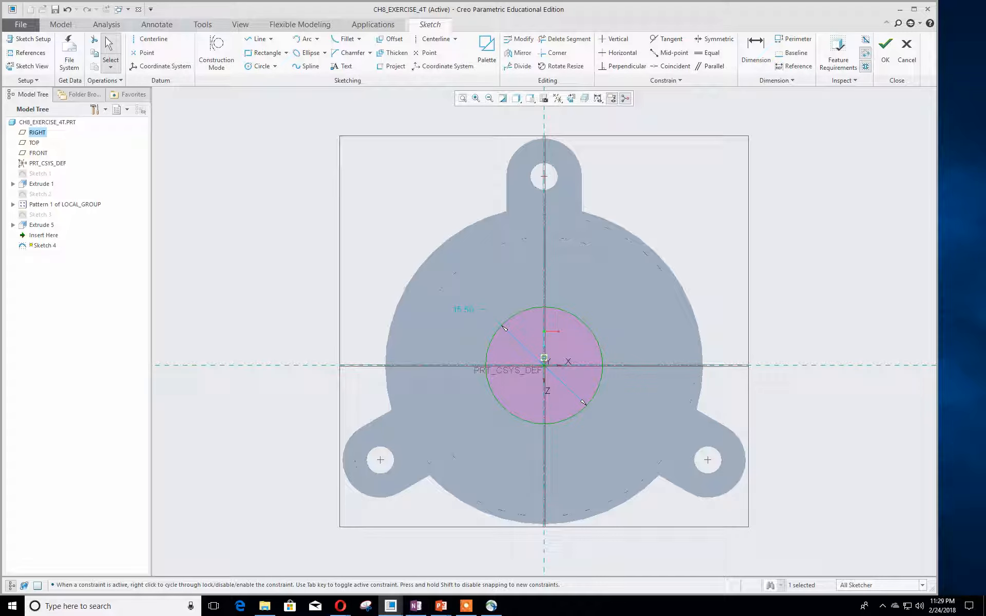
Check the hub diameter in the PowerPoint drawing, set the sketched circle's diameter to 12, and finish the sketch.
key("alt+Tab")
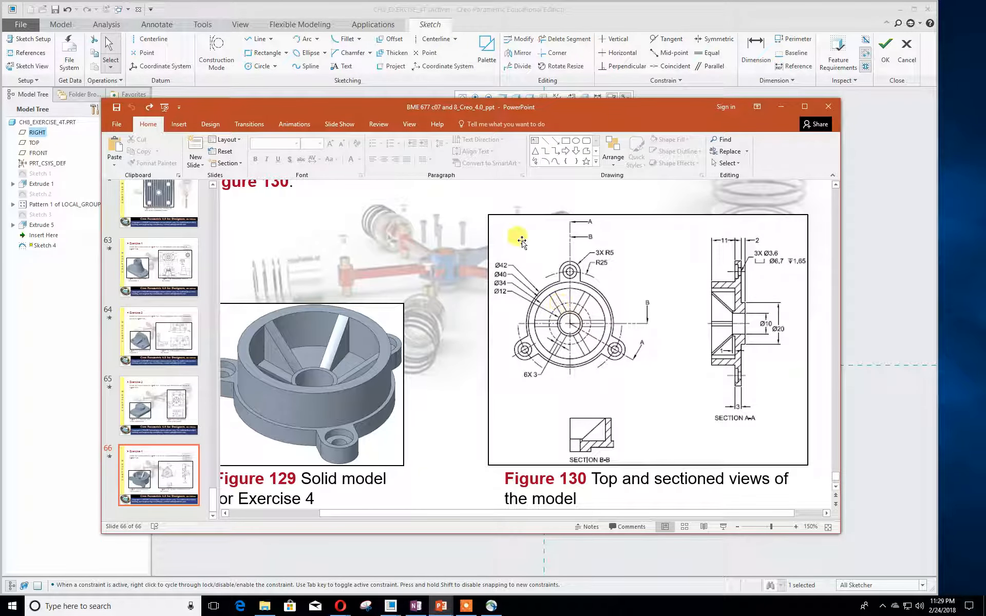
mouse_move(483, 107)
left_mouse_down()
mouse_move(124, 97)
mouse_move(0, 68)
mouse_move(0, 58)
left_mouse_up()
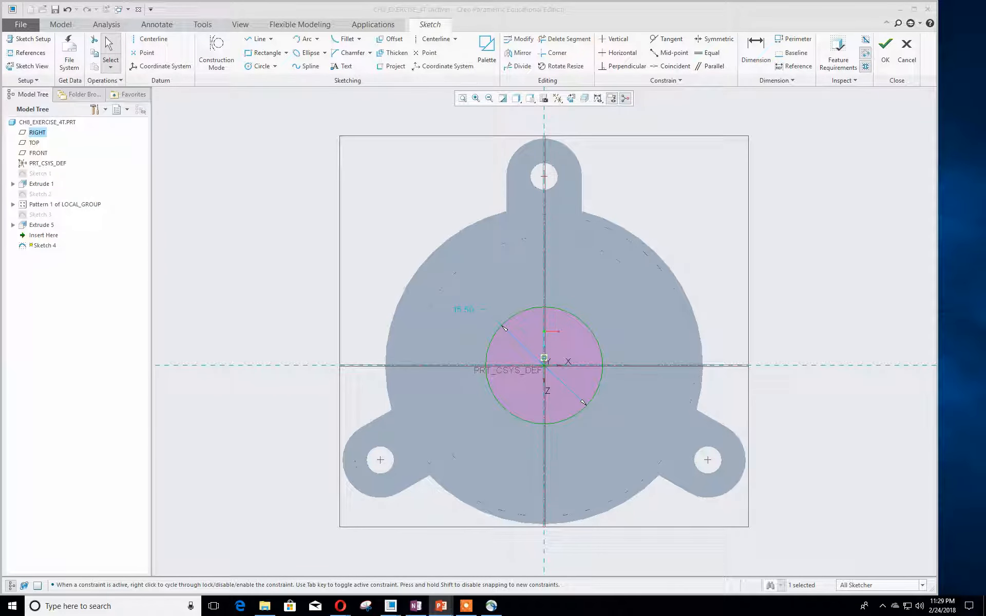
double_click(458, 308)
type("12")
key("Return")
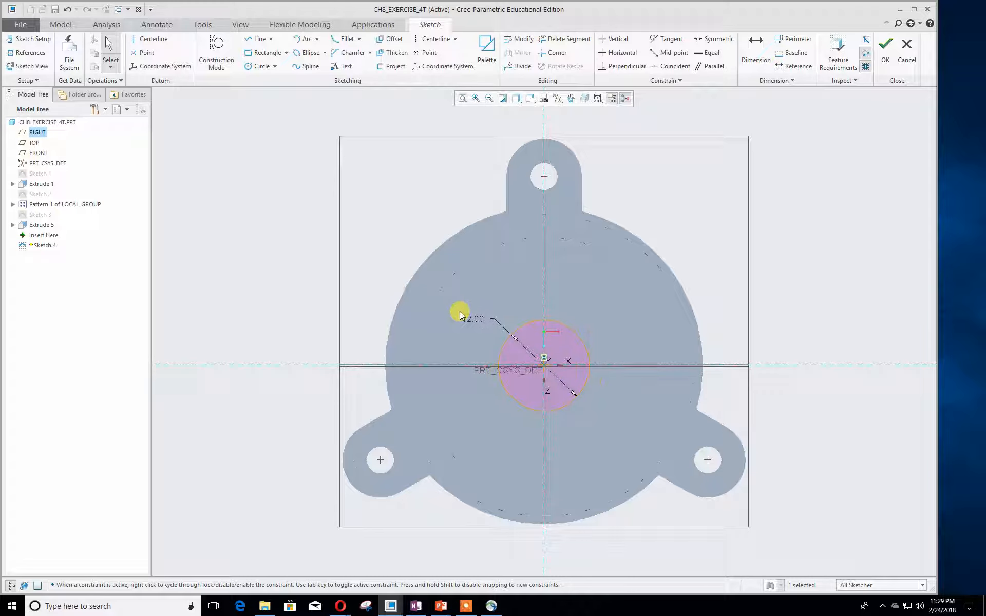
left_click(886, 52)
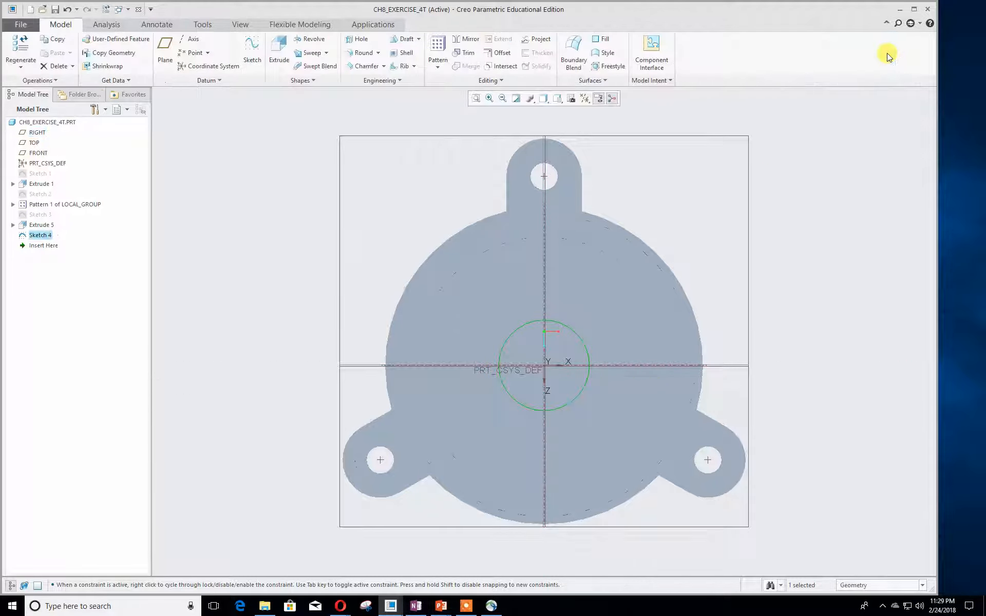
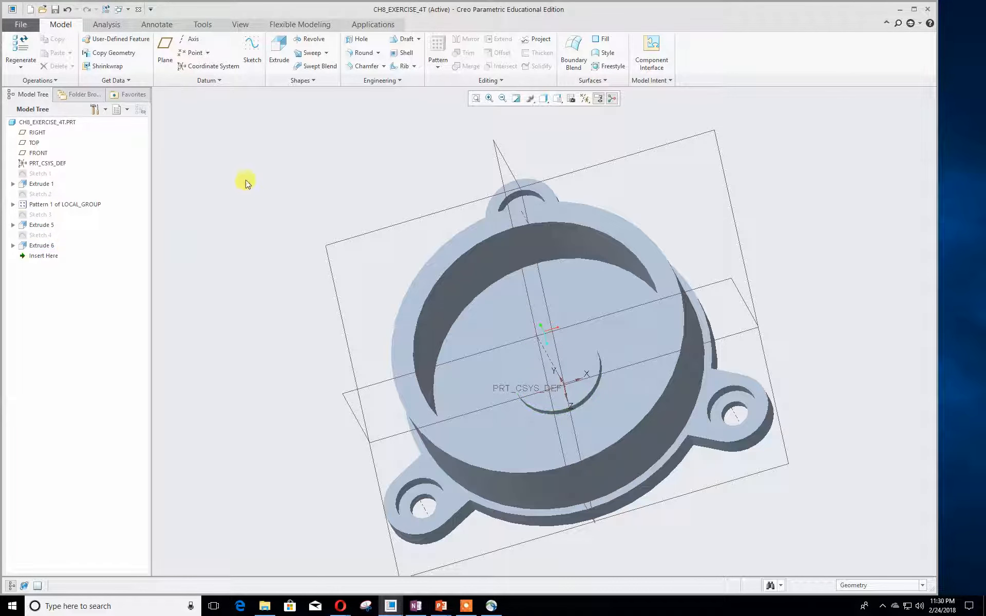
Start a sketch on the FRONT datum plane with RIGHT as right-facing reference, viewed straight on.
left_click(252, 50)
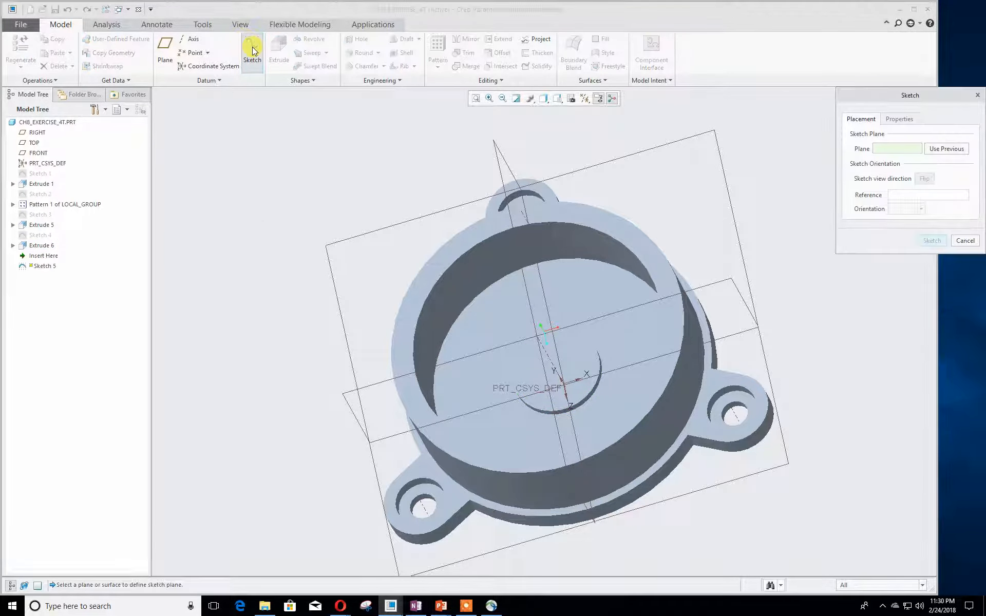
left_click(376, 385)
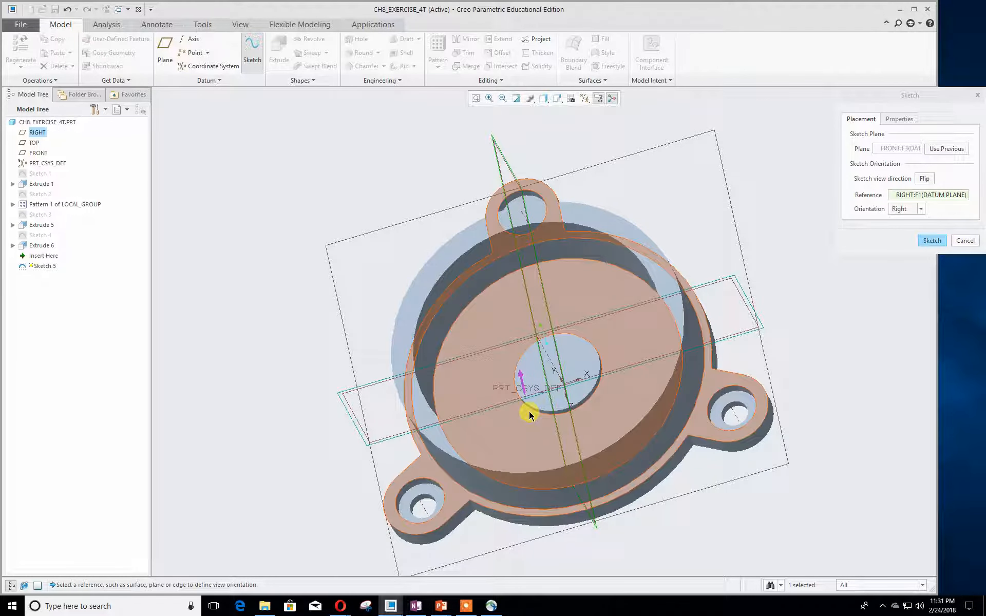
left_click(932, 241)
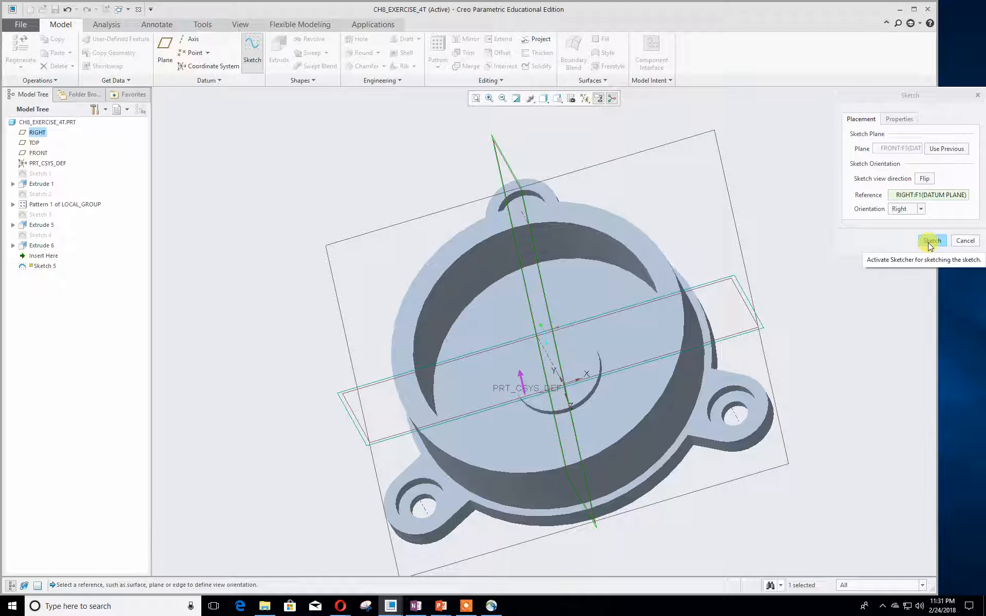
left_click(929, 241)
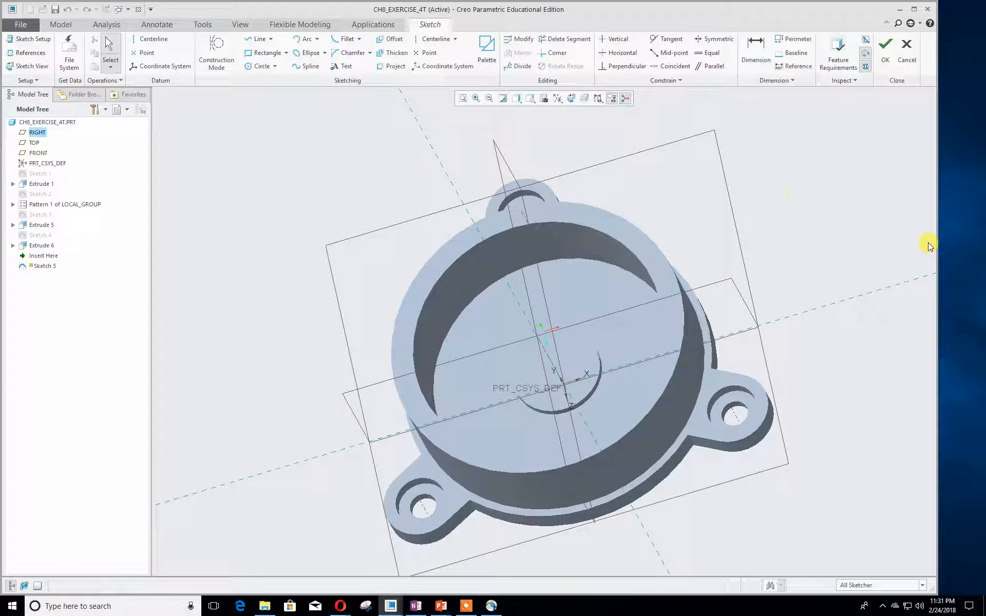
left_click(571, 101)
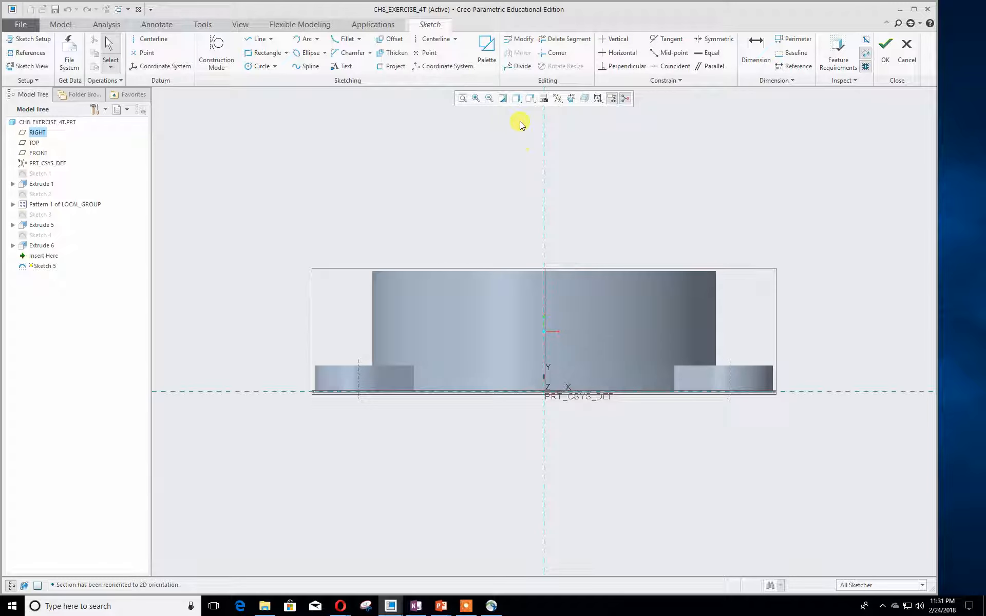
Show the model in Hidden Line display, comparing it with No Hidden.
left_click(517, 98)
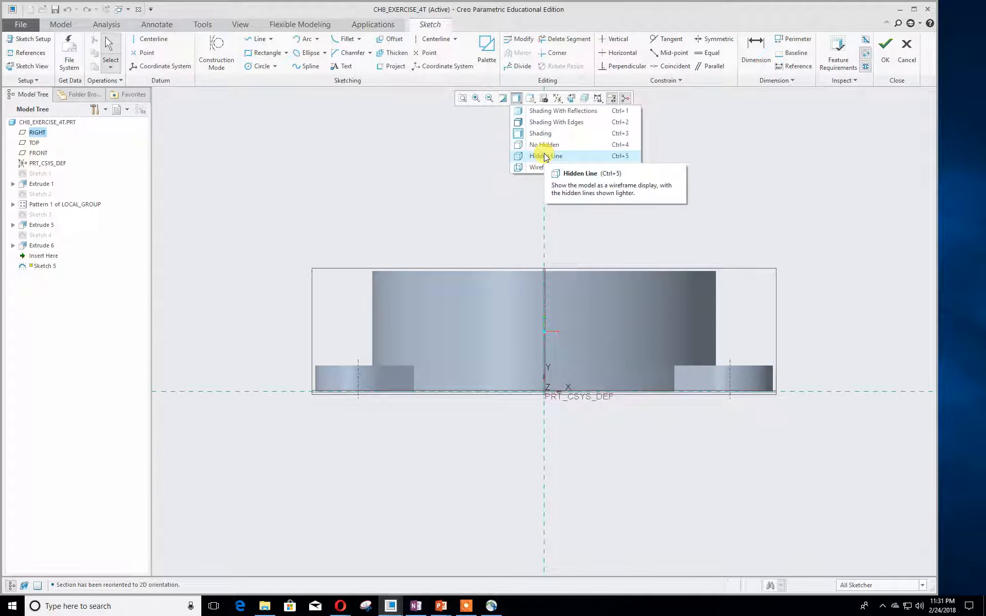
left_click(544, 155)
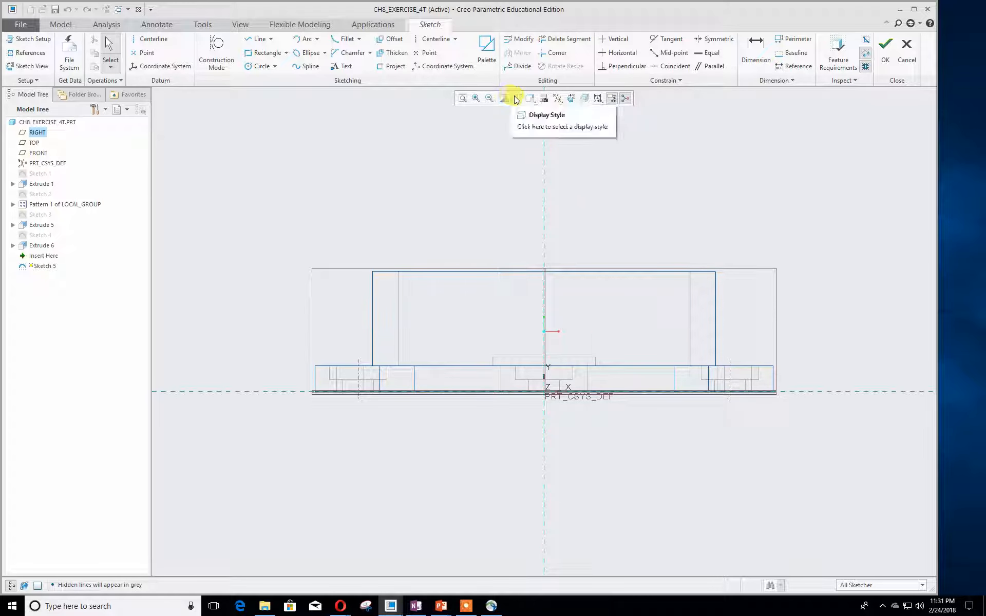
left_click(516, 98)
left_click(538, 145)
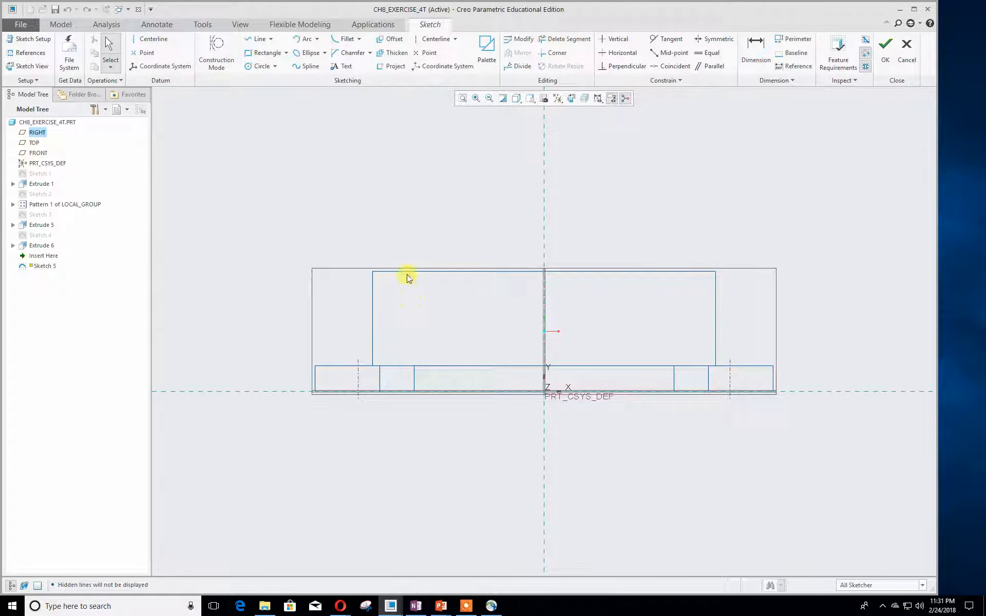
left_click(516, 98)
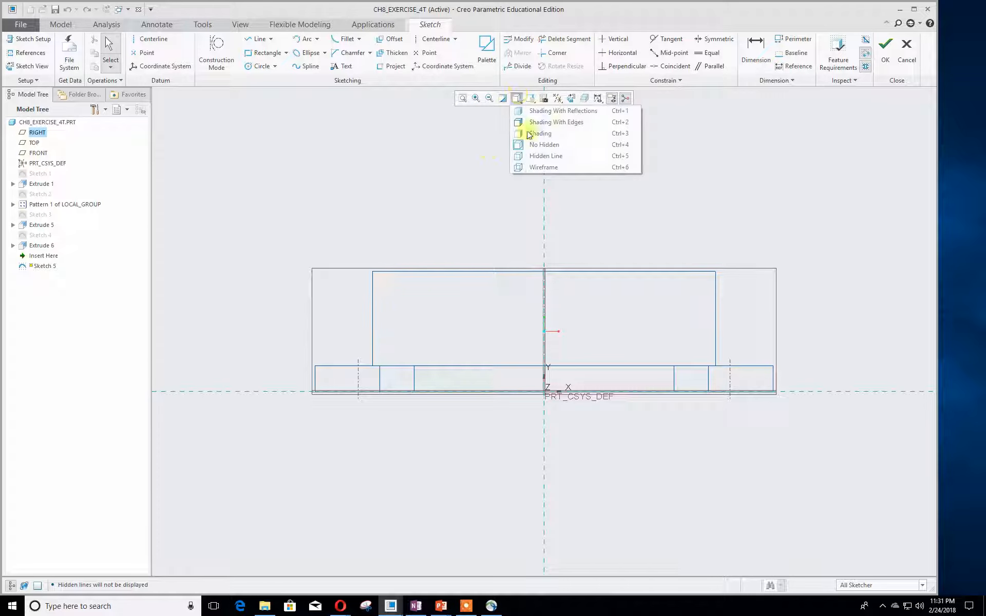
left_click(547, 157)
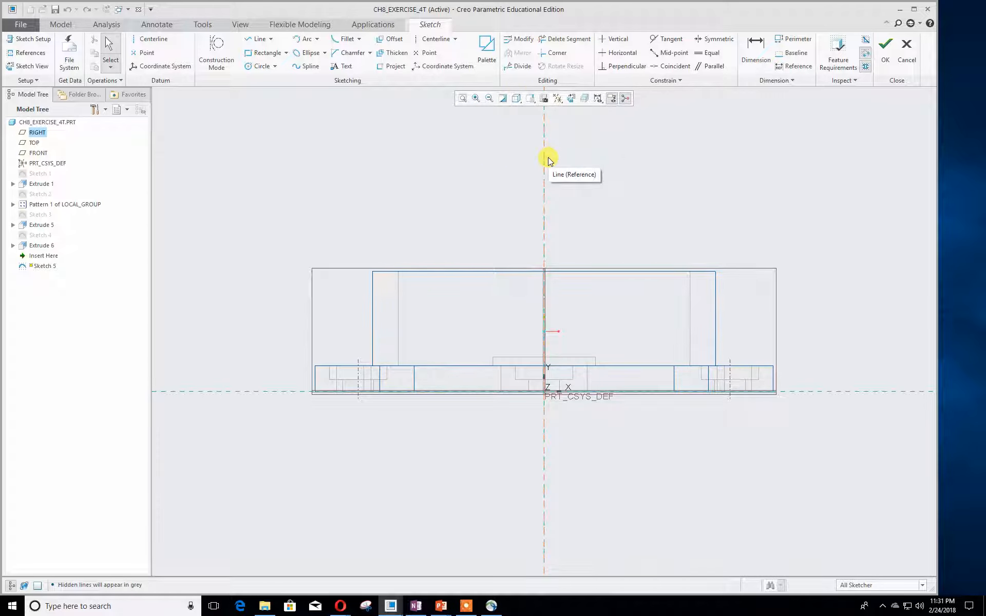
Sketch a slanted line from the housing wall's upper inner corner to the hub's upper outer corner and finish the sketch.
left_click(253, 43)
left_click(399, 273)
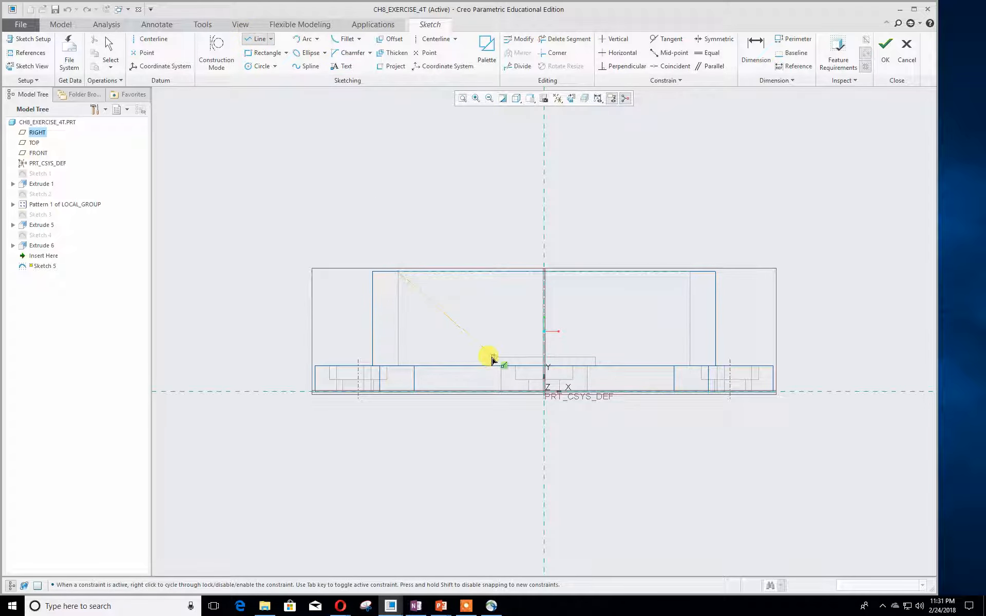
left_click(492, 358)
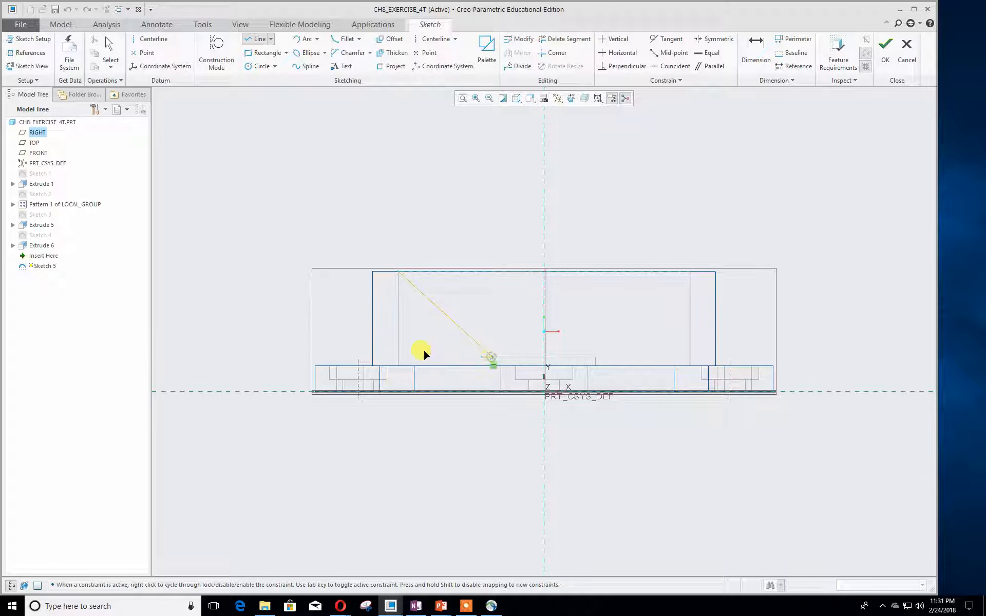
middle_click(292, 327)
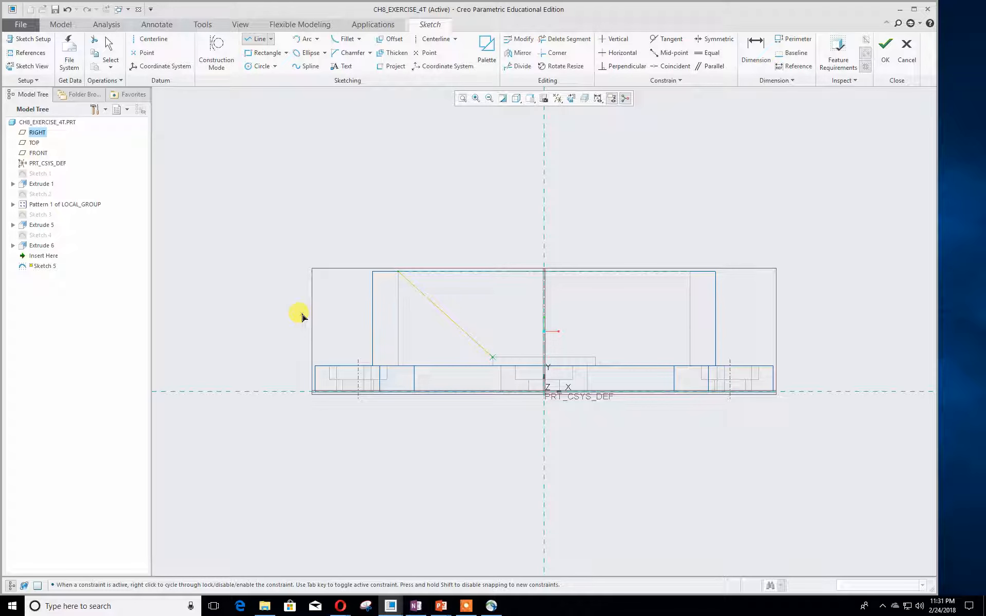
left_click(885, 50)
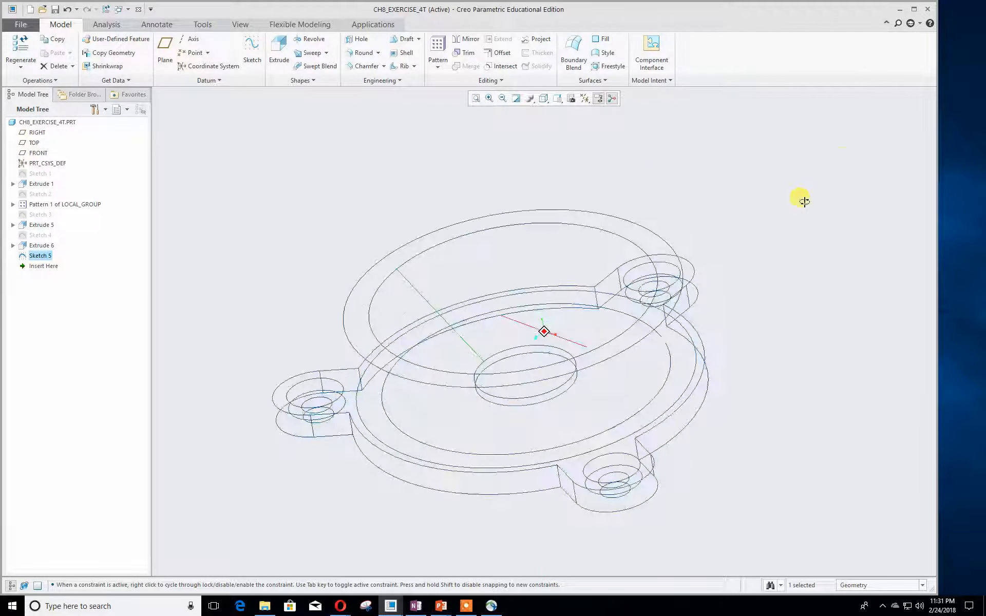
Create a Profile Rib from the slanted line sketch between the housing wall and the hub.
left_click(412, 68)
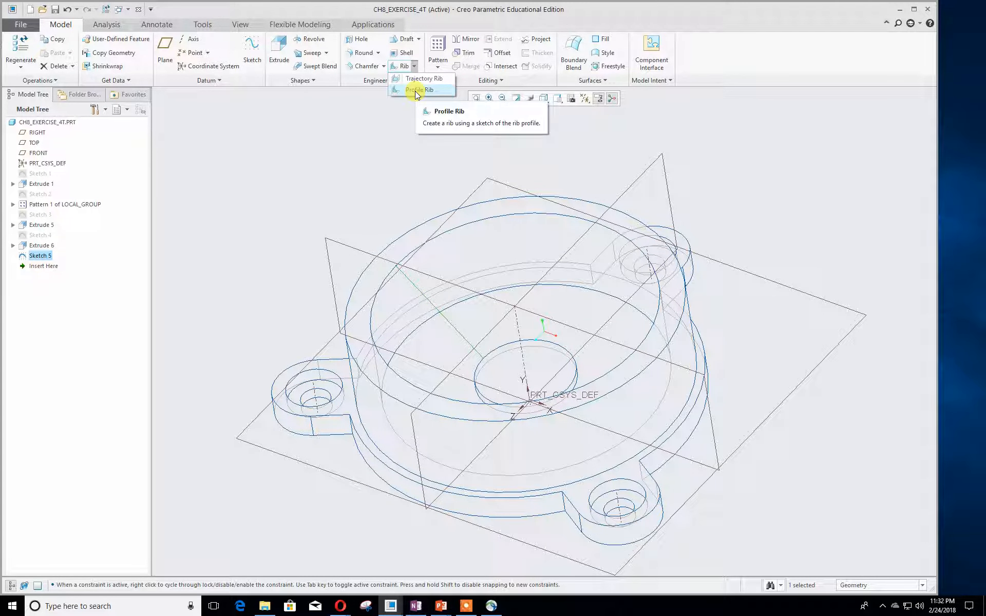
left_click(343, 121)
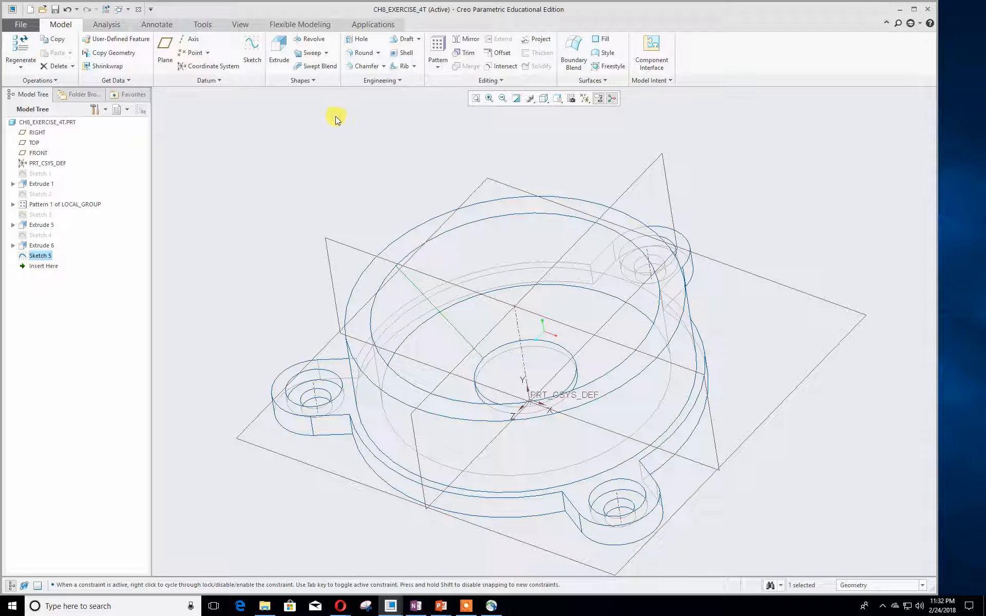
left_click(285, 182)
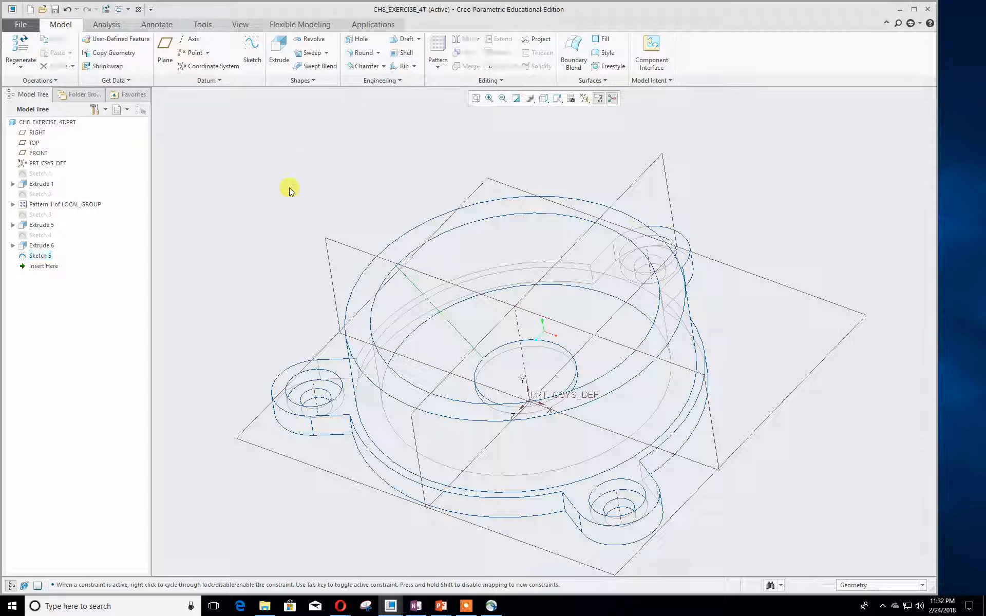
left_click(414, 66)
left_click(415, 89)
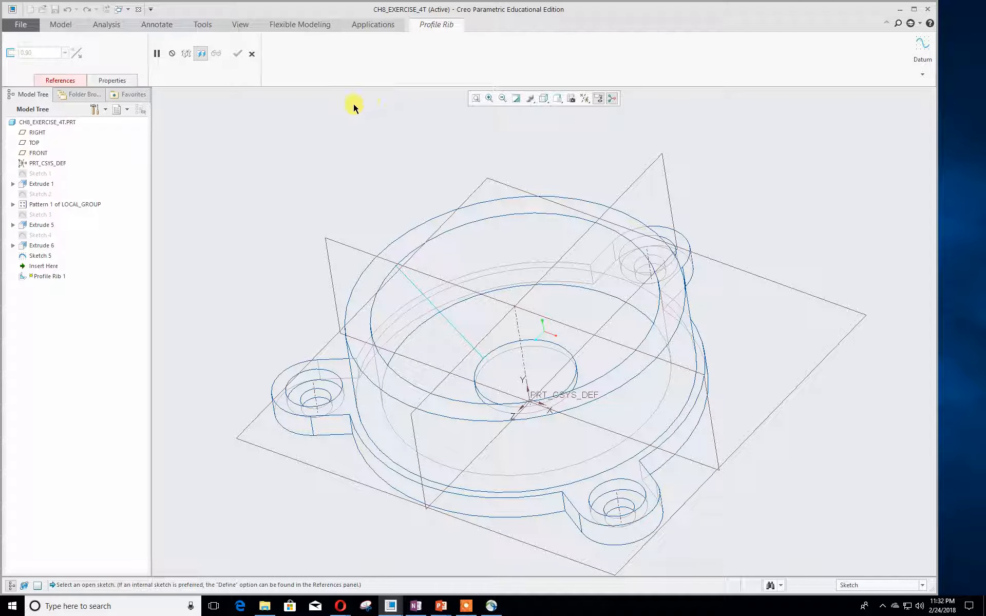
left_click(40, 255)
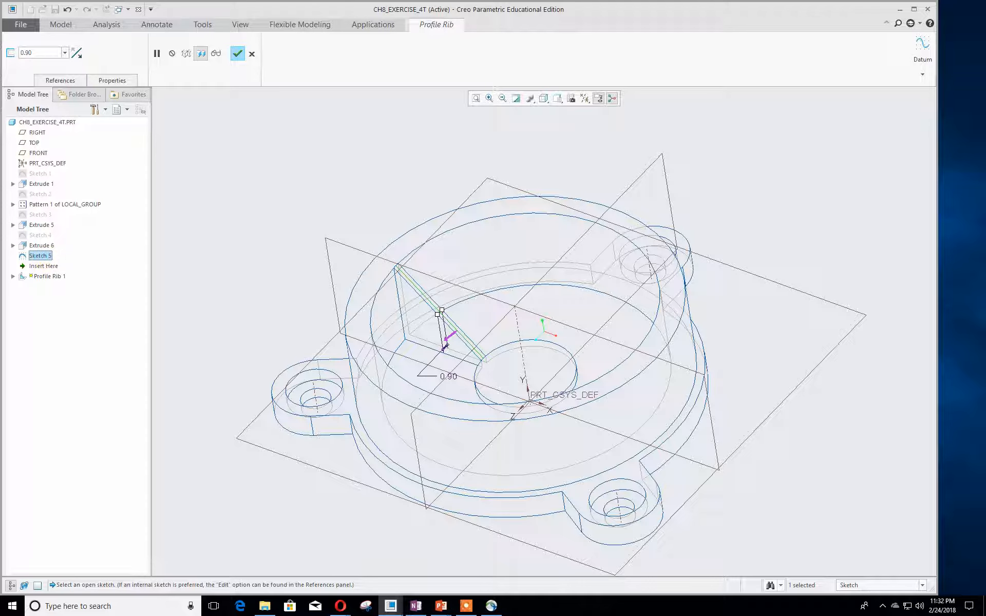
Check the rib thickness in the PowerPoint drawing, set the profile rib's thickness to 3, and complete the rib.
key("alt+Tab")
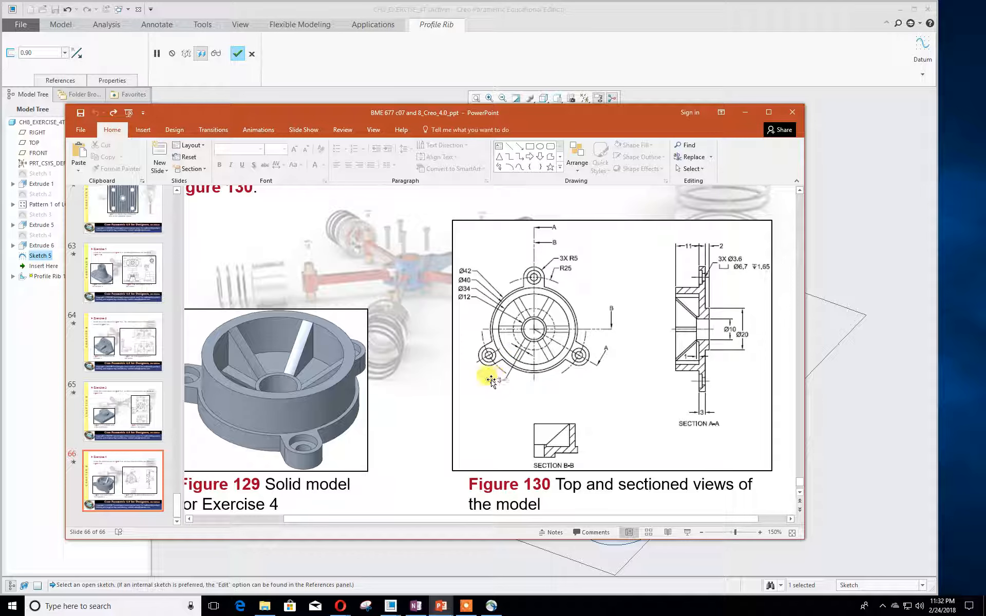
left_click_drag(442, 110, 0, 110)
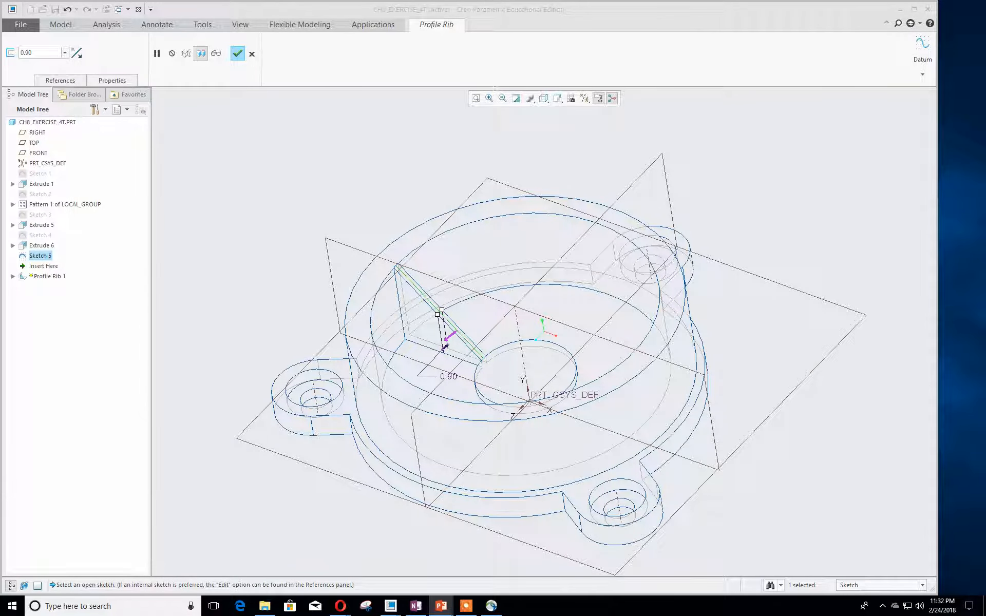
left_click(43, 53)
double_click(43, 53)
type("3")
key("Return")
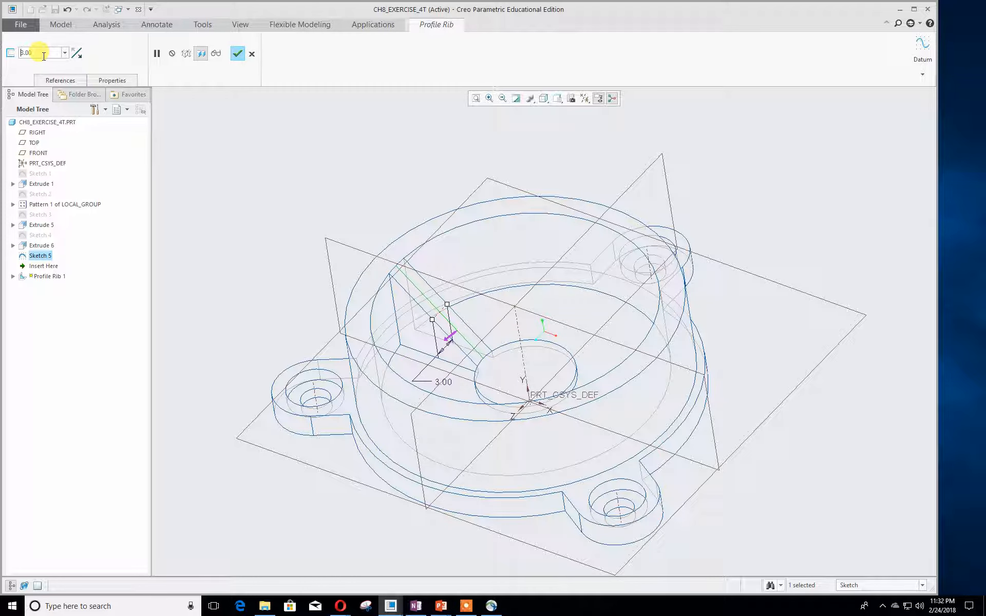
left_click(236, 53)
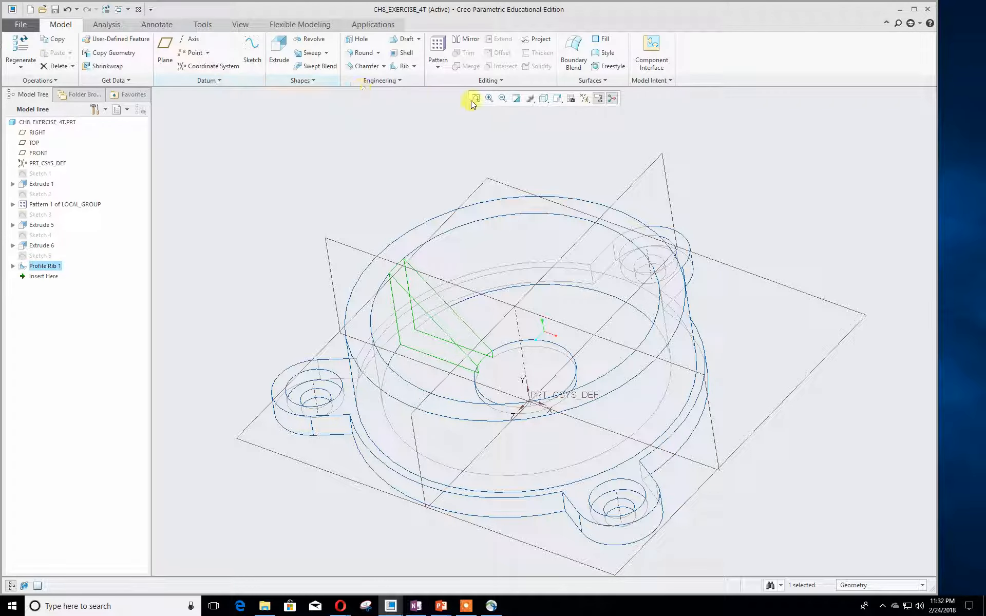
Display the model as Shading With Edges and inspect the new rib inside the housing.
left_click(543, 98)
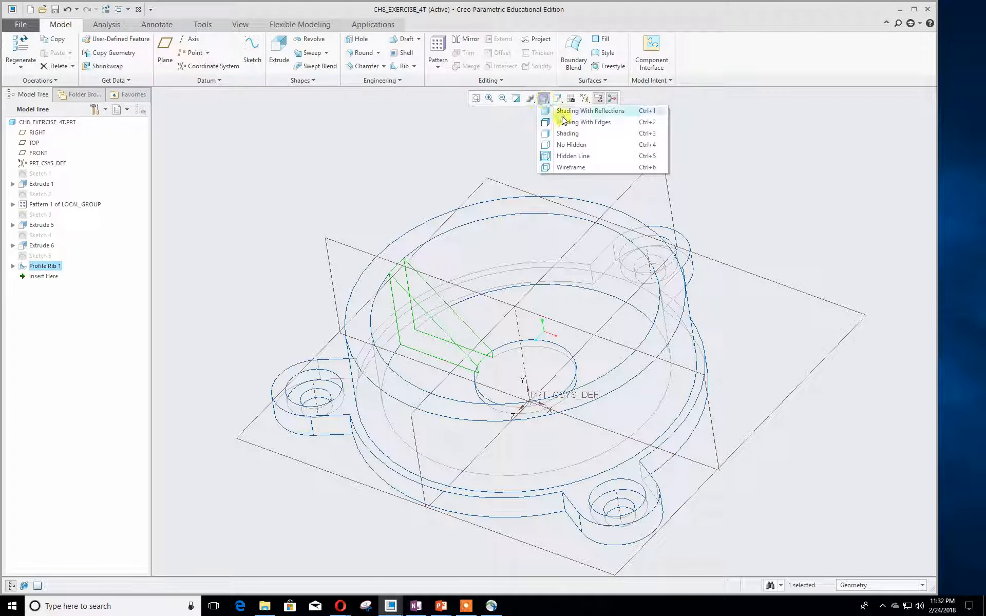
left_click(567, 123)
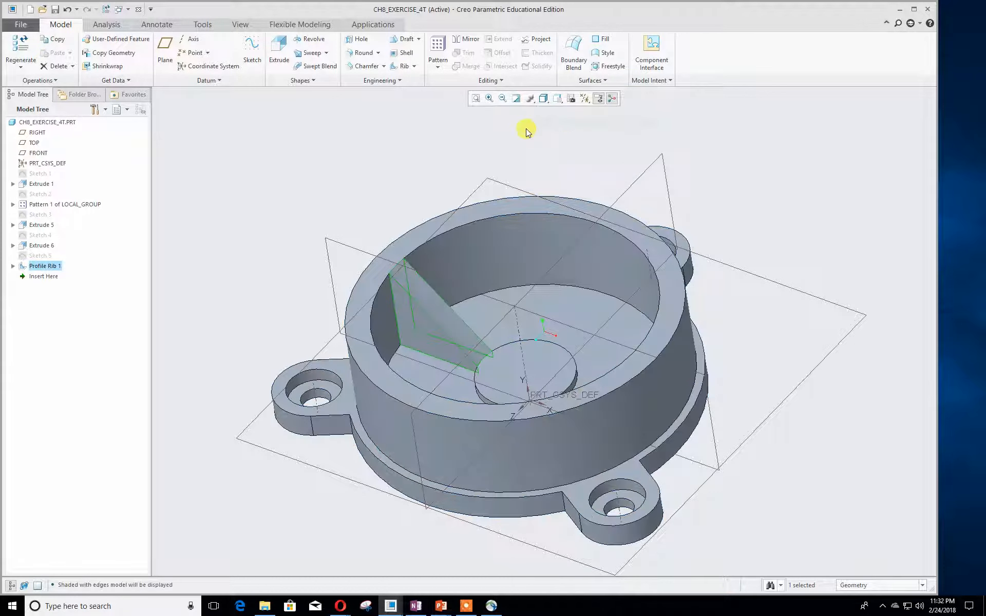
middle_click_drag(207, 154, 210, 167)
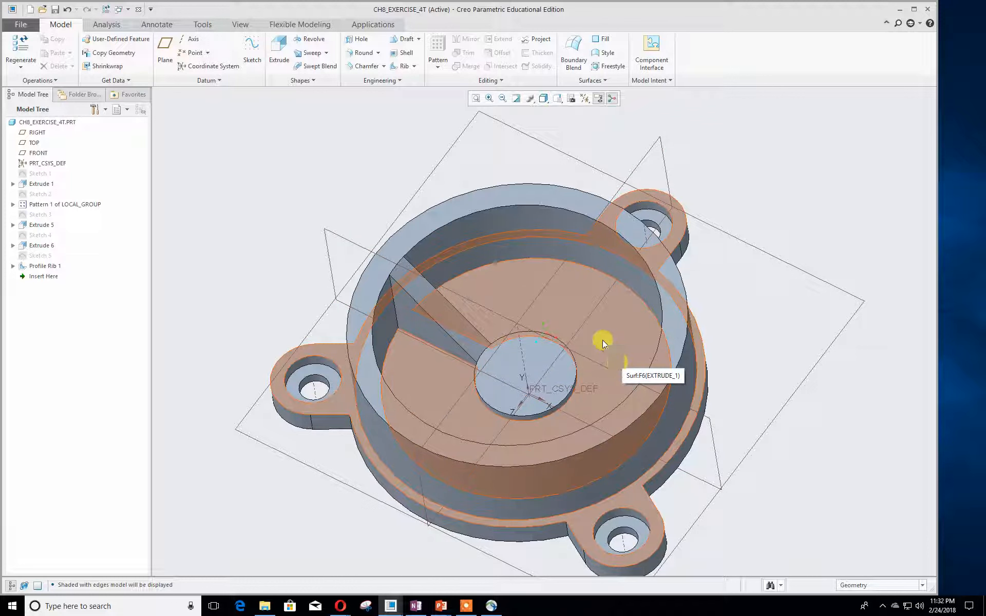
Start an Axis pattern of the profile rib around the housing's central axis.
left_click(45, 265)
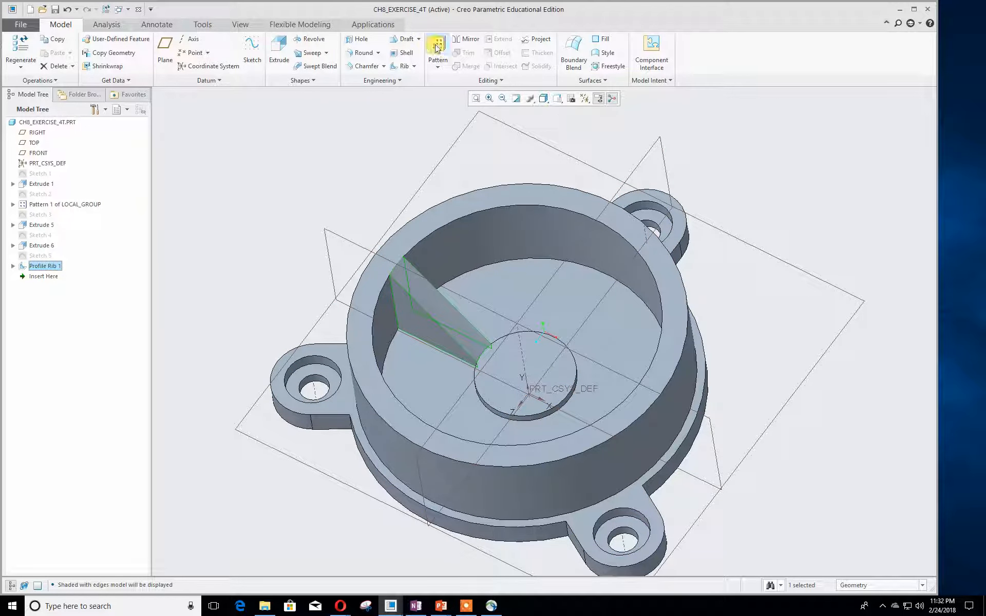
left_click(437, 47)
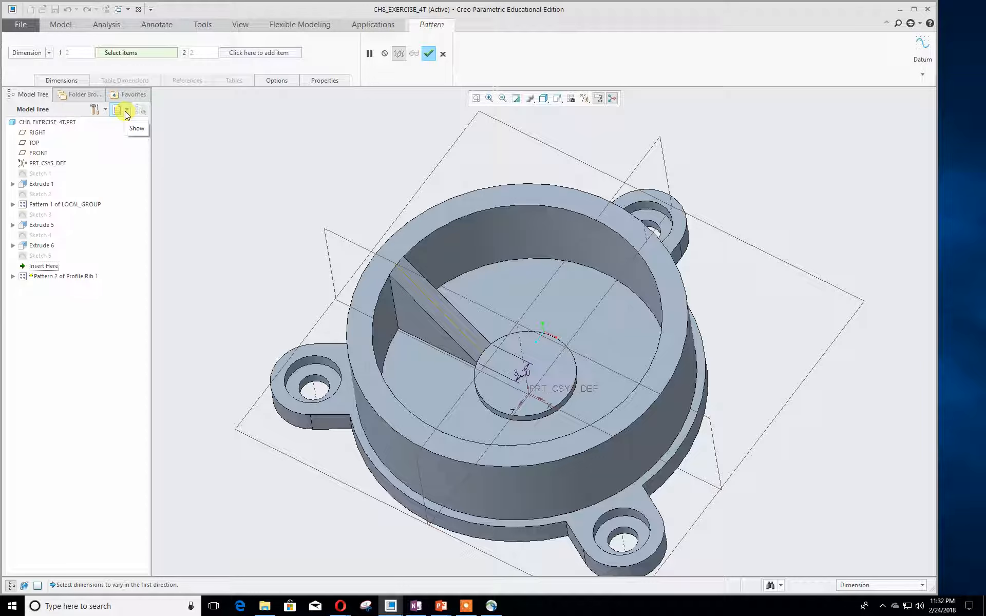
left_click(50, 53)
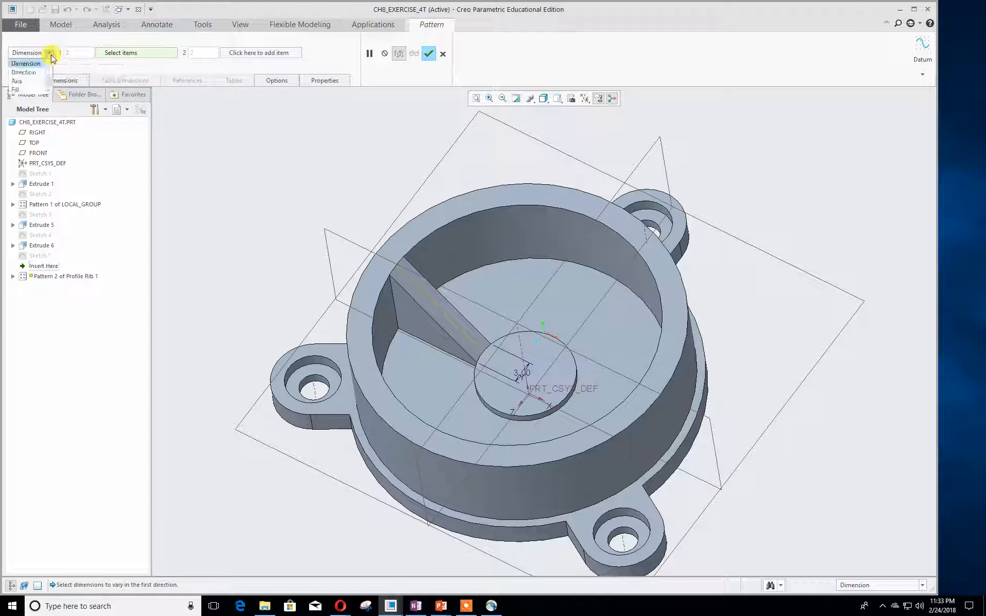
left_click(35, 82)
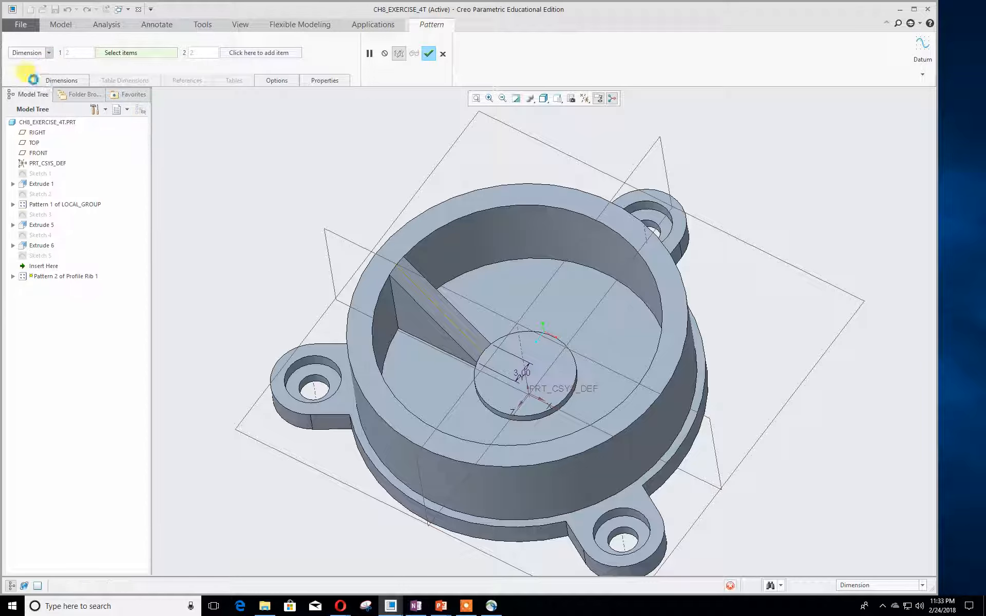
left_click(523, 353)
middle_click_drag(255, 293, 239, 306)
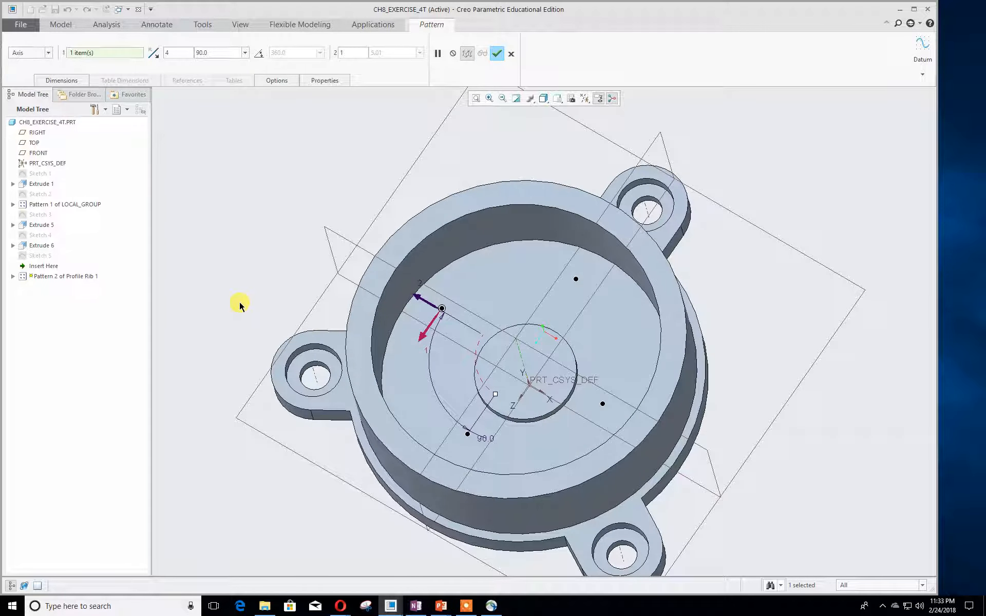
left_click(558, 98)
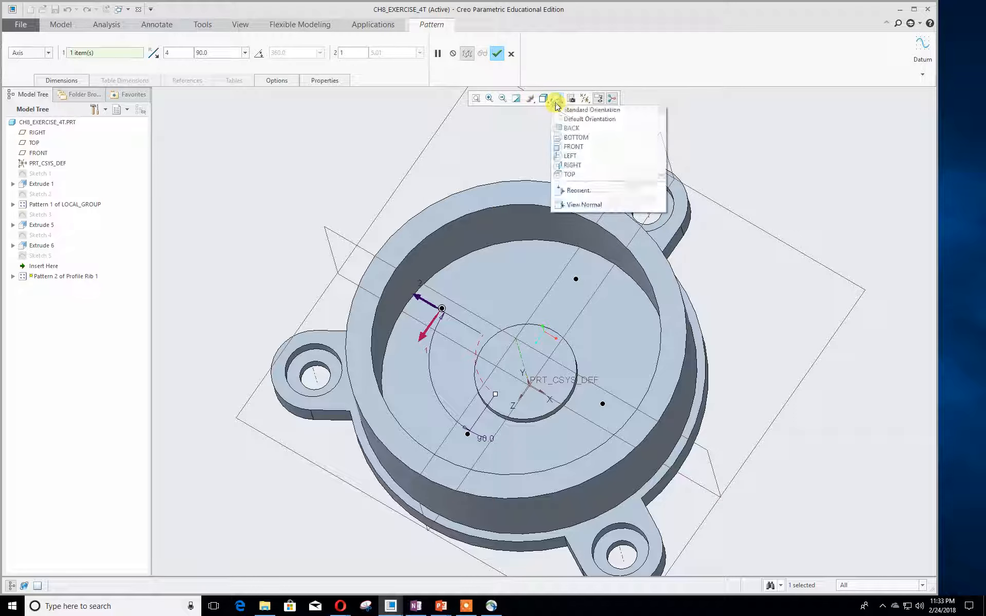
left_click(562, 175)
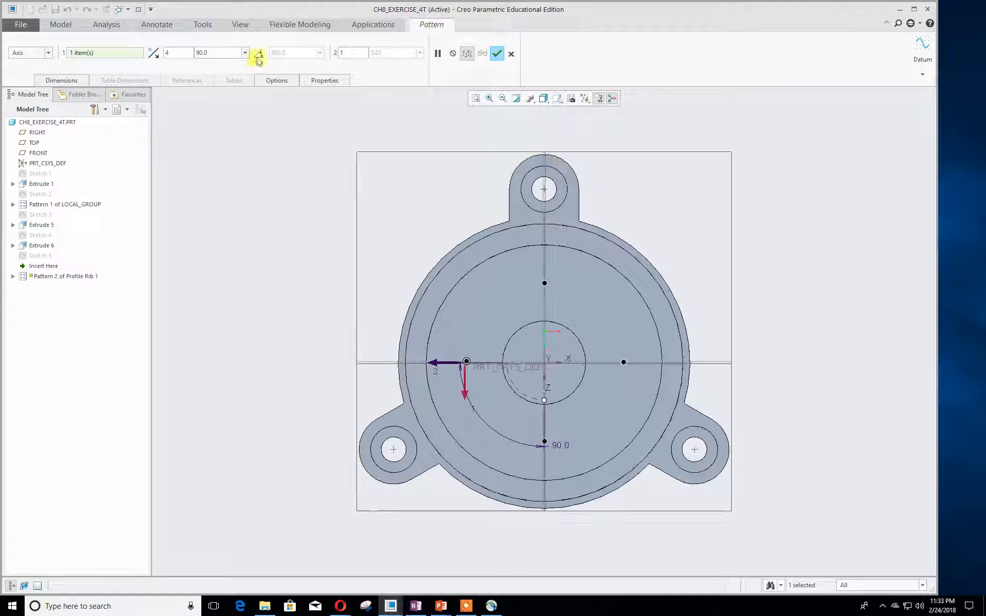
Set the rib pattern to 6 members at 60° spacing and complete the pattern.
left_click(152, 54)
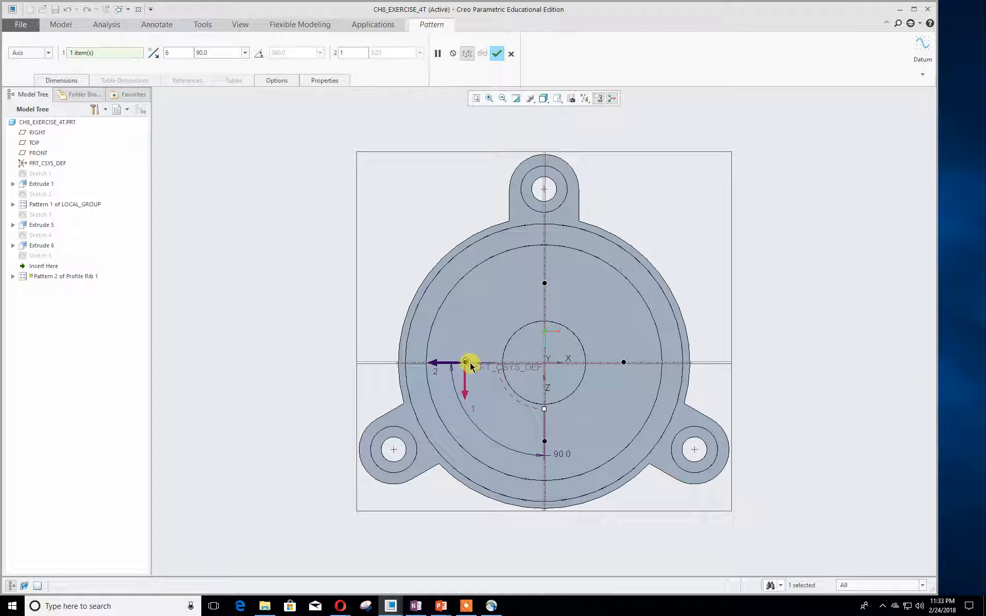
left_click_drag(217, 53, 194, 52)
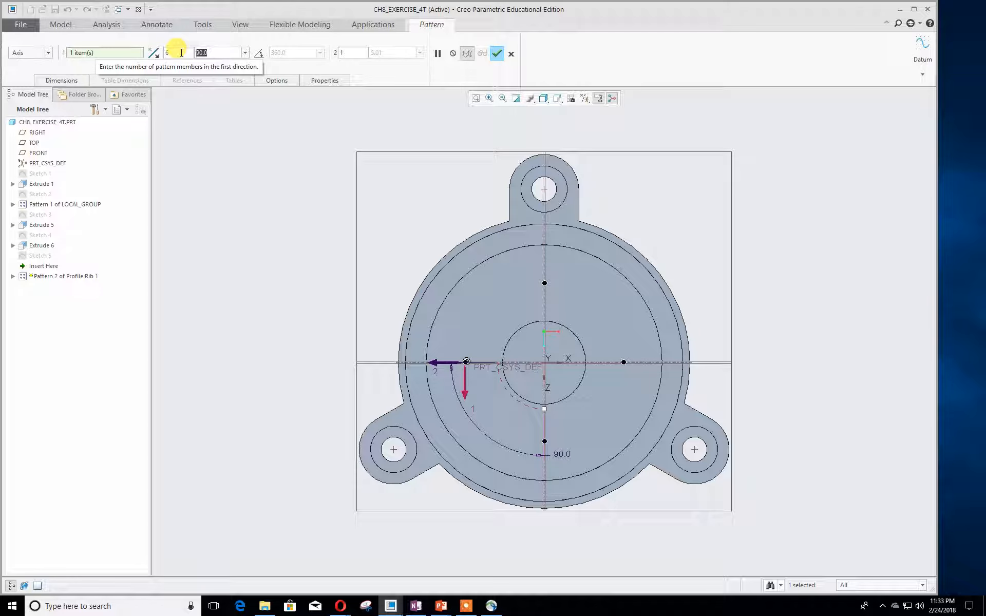
type("120")
left_click(180, 52)
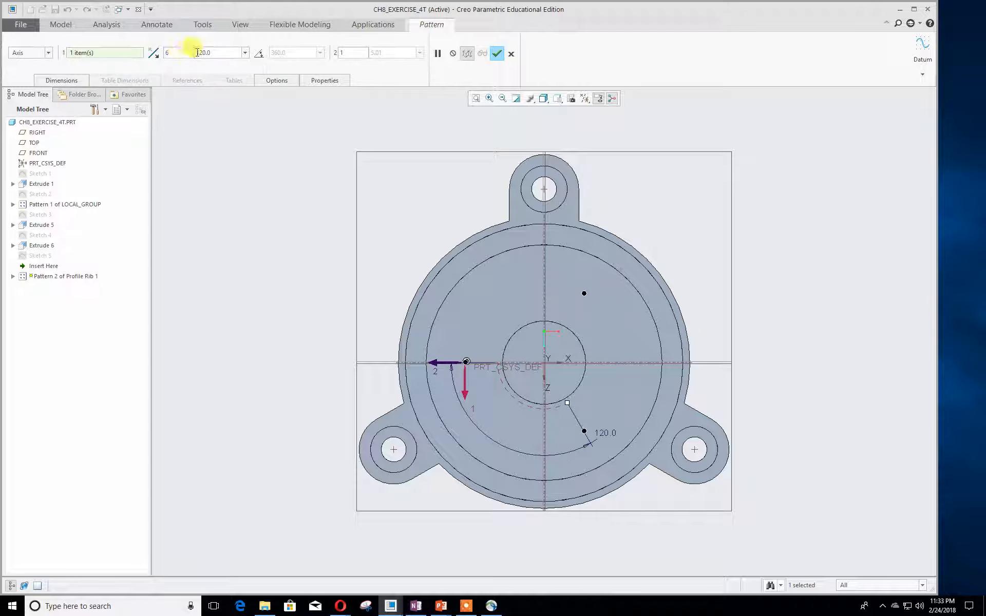
left_click_drag(212, 53, 183, 55)
type("60")
key("Return")
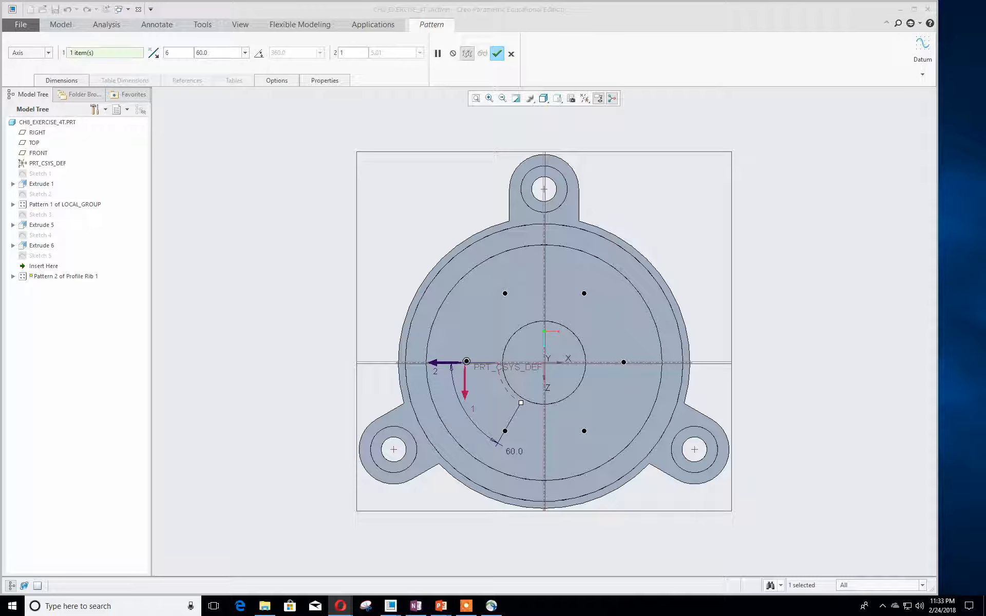
left_click_drag(0, 84, 510, 69)
left_click(497, 54)
Start a sketch on the housing's flat underside and orient the view parallel to the screen.
mouse_move(289, 321)
middle_mouse_down()
mouse_move(270, 286)
mouse_move(290, 321)
middle_mouse_up()
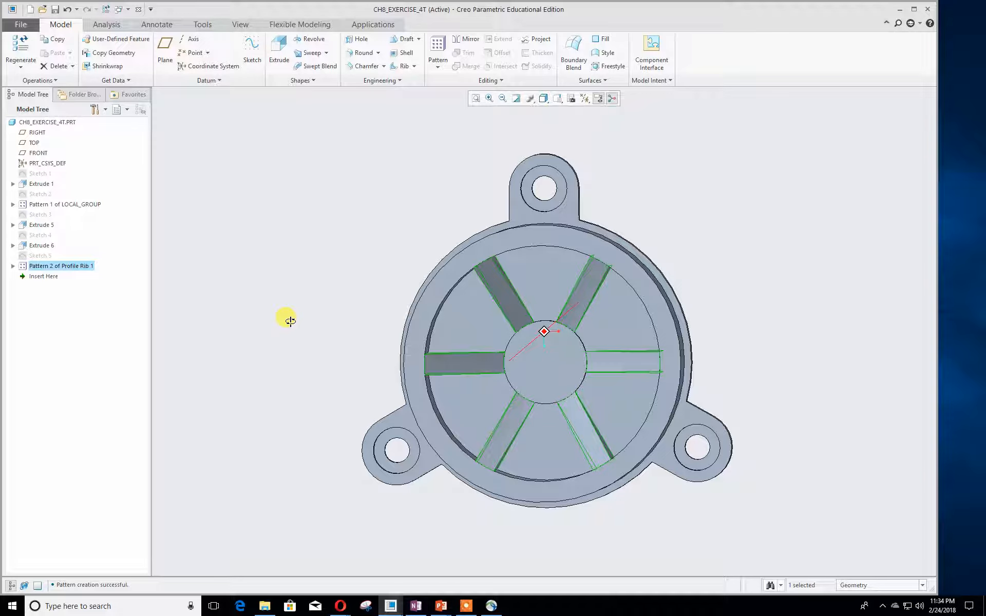
mouse_move(290, 321)
middle_mouse_down()
mouse_move(286, 263)
mouse_move(291, 315)
middle_mouse_up()
scroll(491, 359, "up", 2)
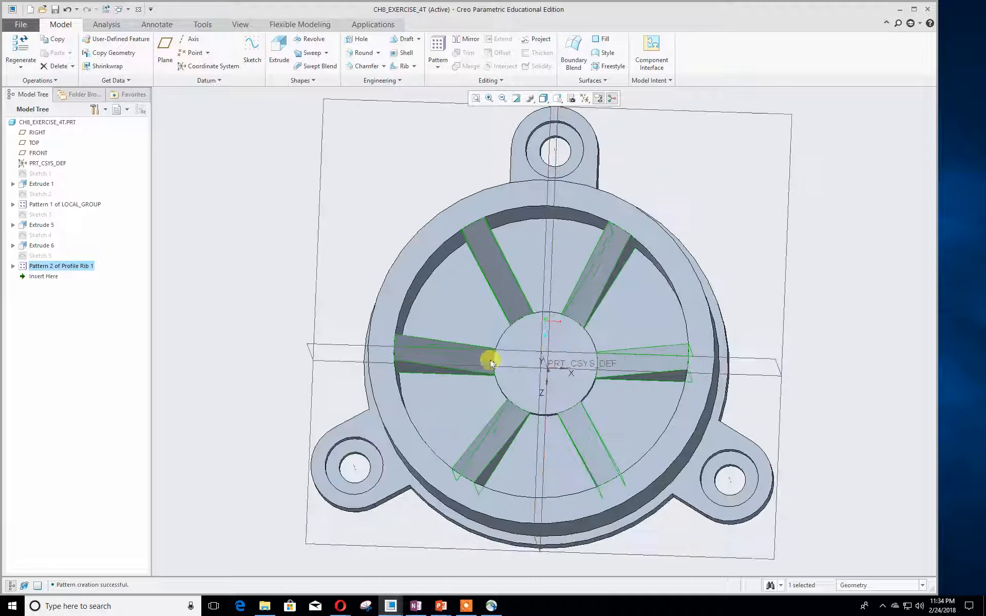
middle_click_drag(799, 380, 534, 352)
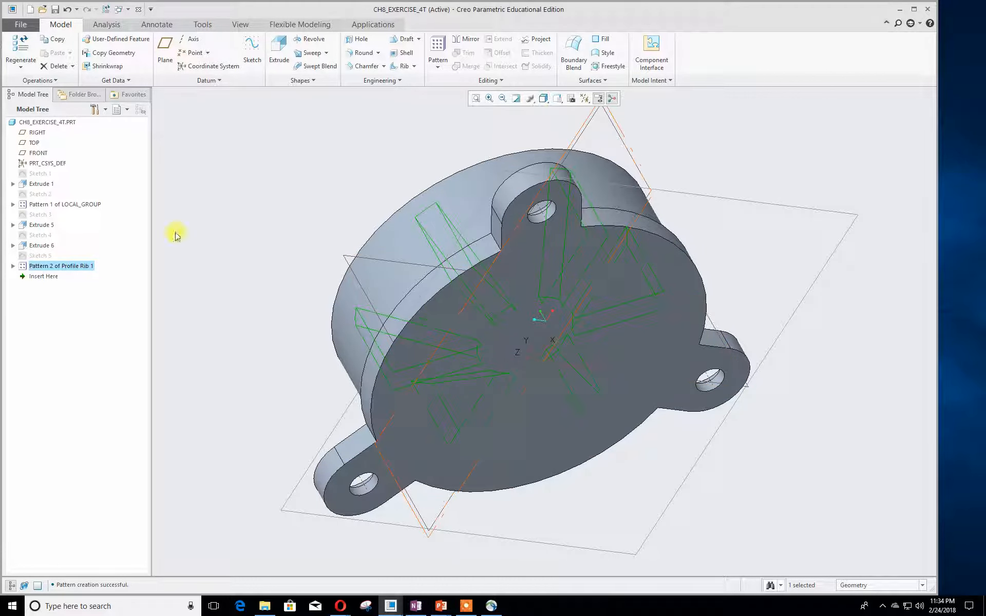
left_click(224, 203)
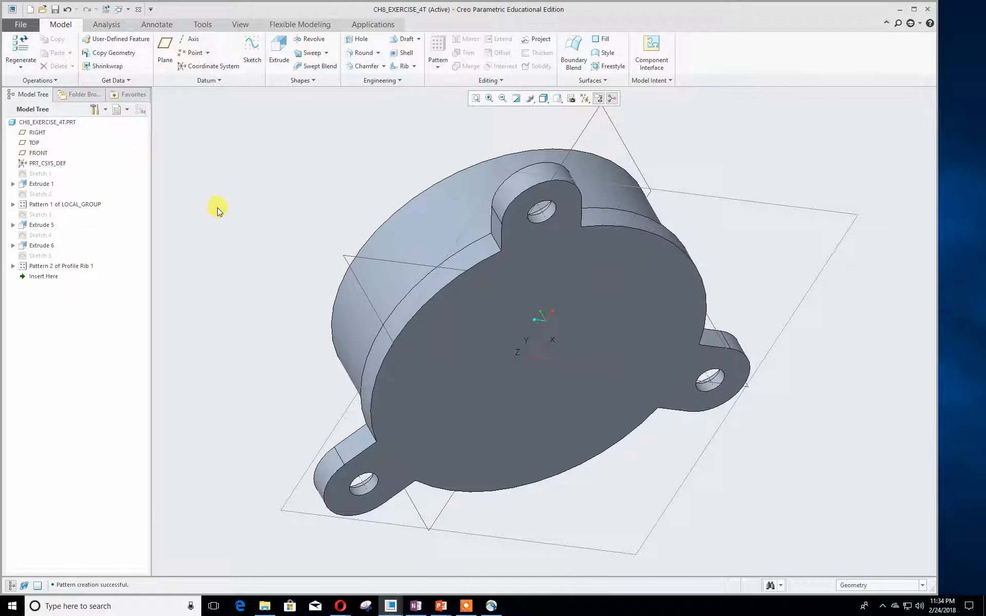
left_click(247, 46)
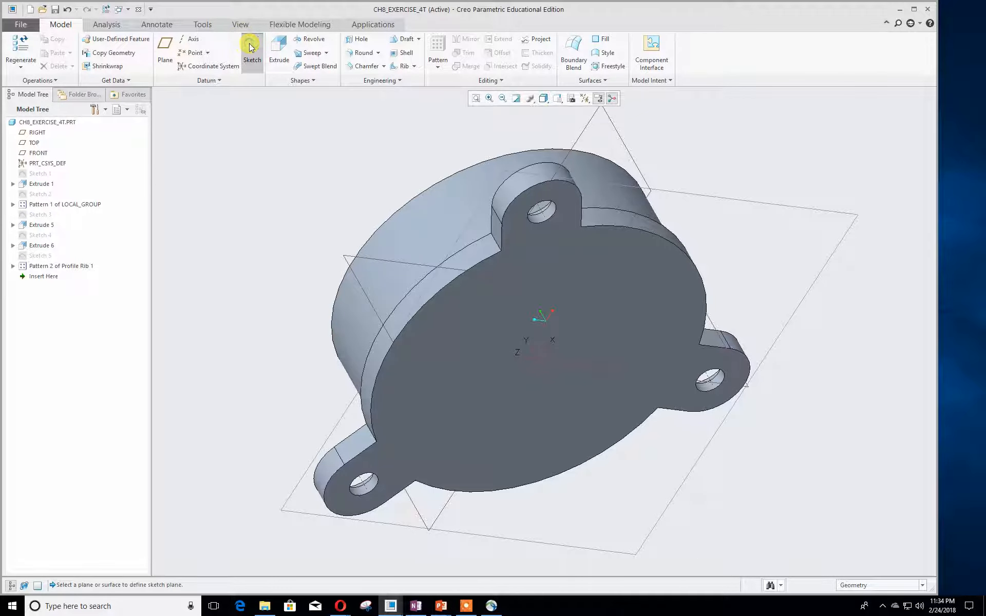
left_click(575, 357)
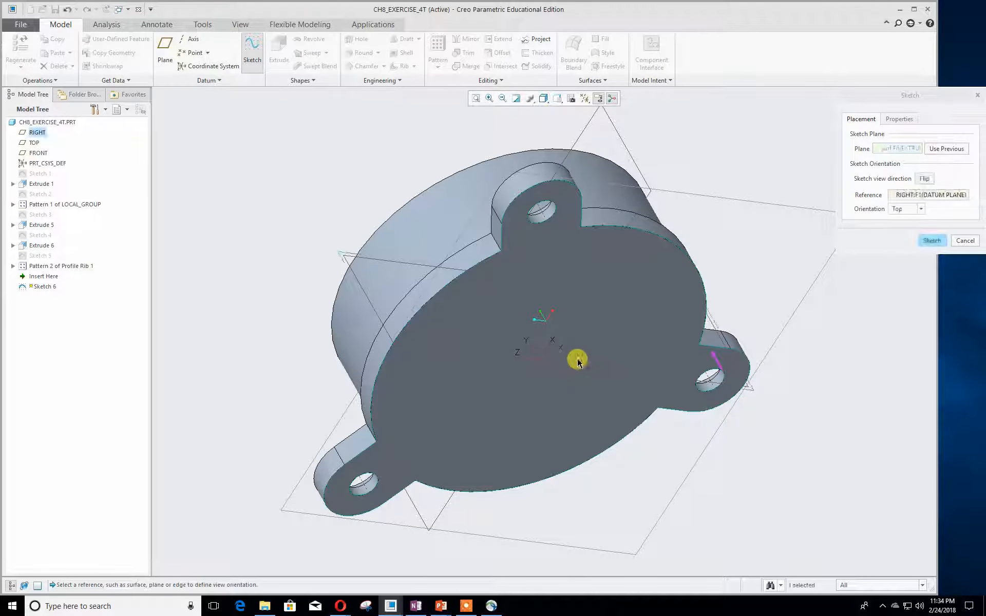
left_click(933, 240)
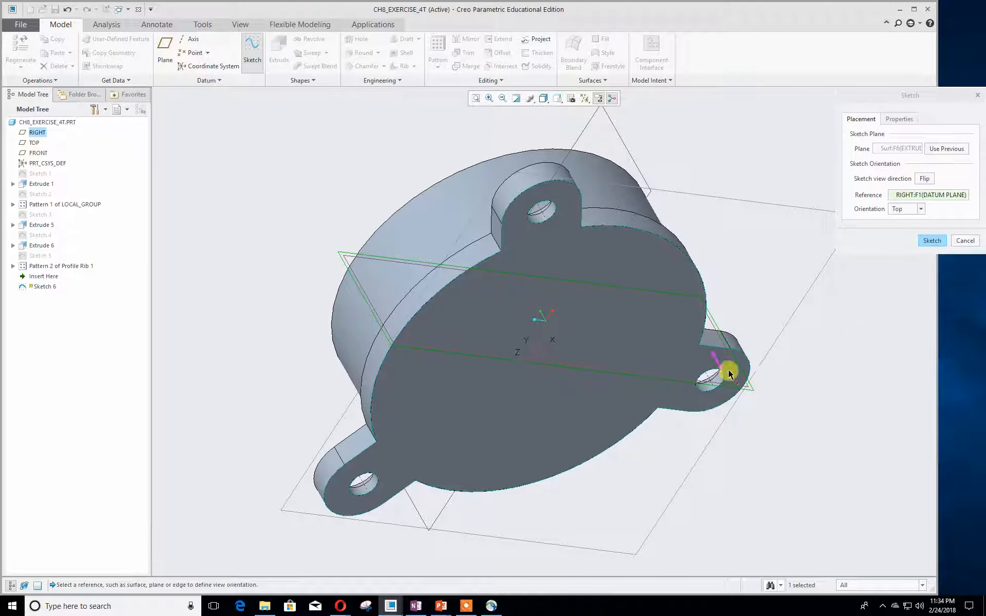
left_click(931, 241)
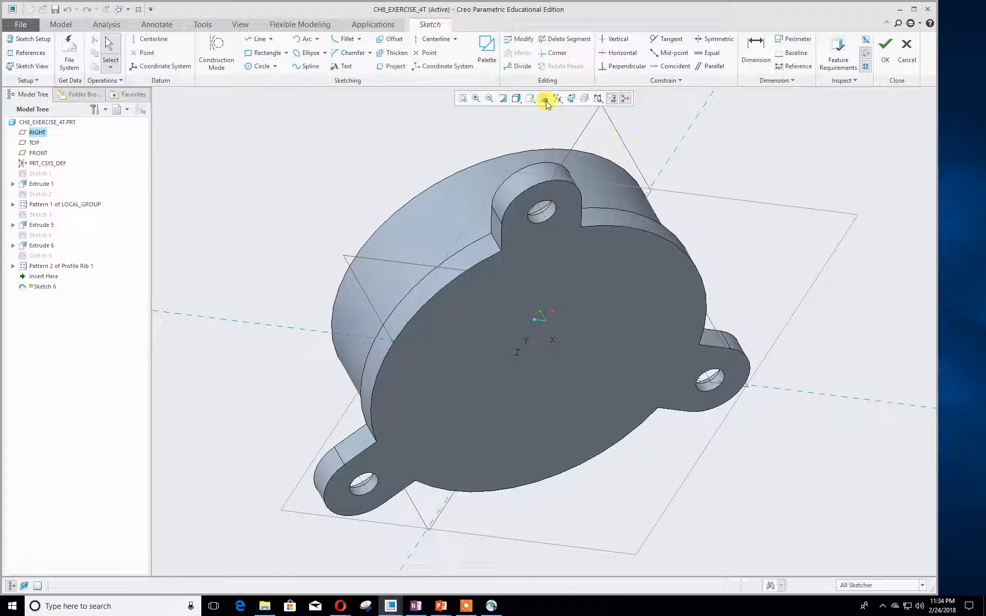
left_click(570, 99)
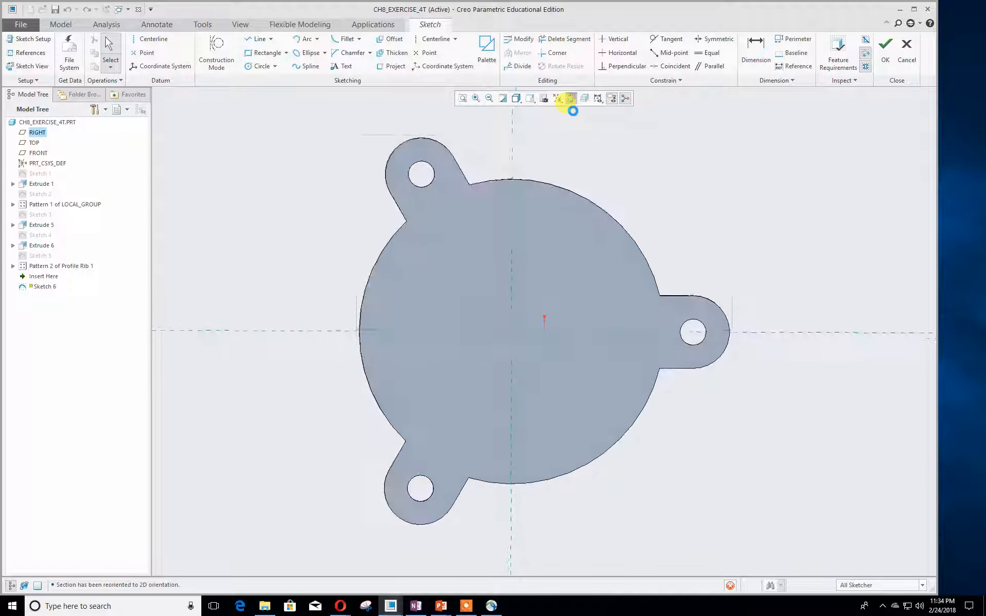
Sketch a circle about 25 in diameter on the underside, centred on the origin.
left_click(249, 65)
left_click(512, 337)
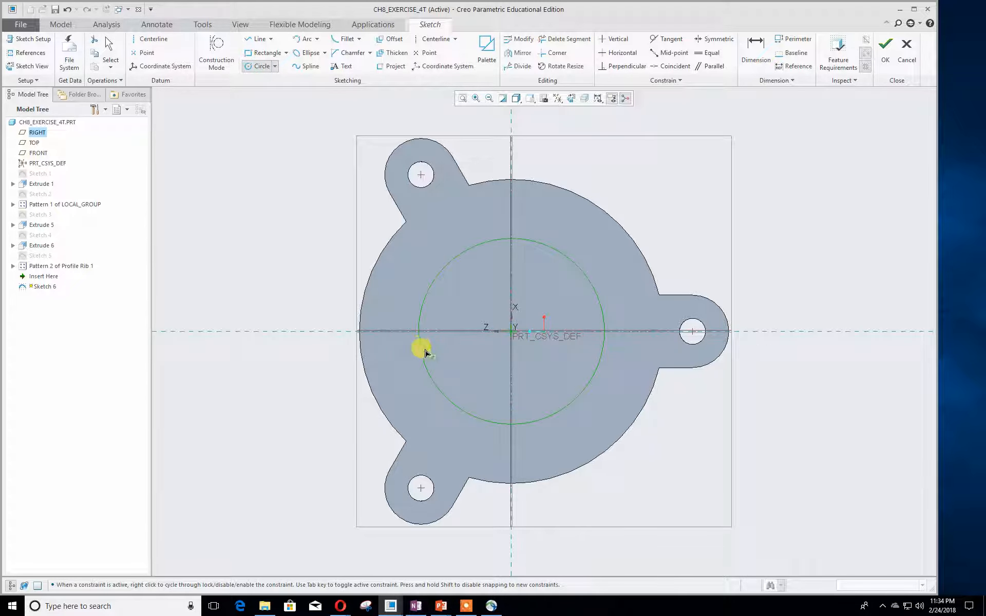
left_click(425, 352)
middle_click(430, 349)
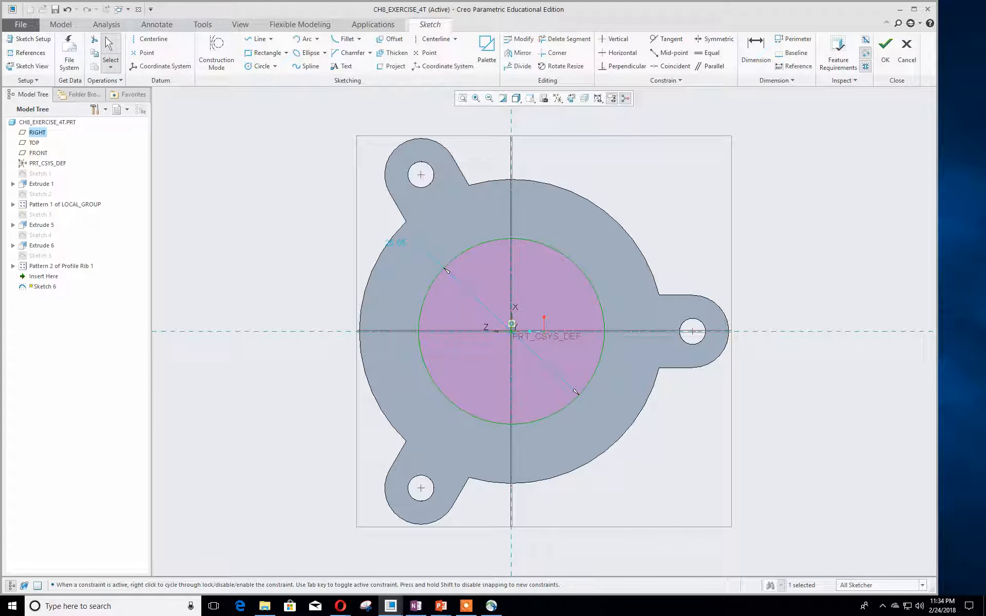
Look up the underside boss in the PowerPoint drawing, set the circle's diameter to 20 in Creo, and finish the sketch.
left_click(441, 605)
left_click_drag(131, 97, 512, 94)
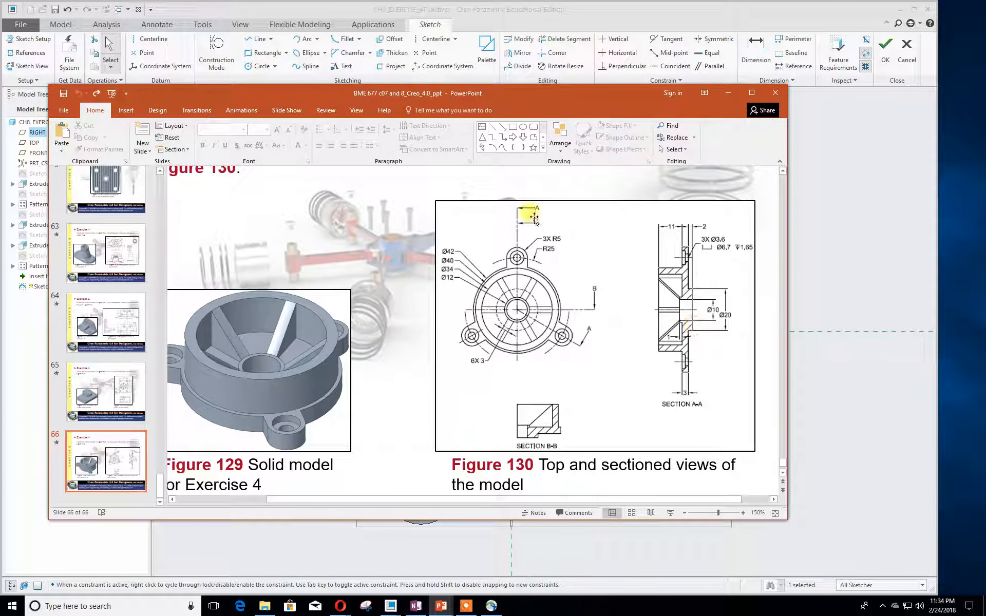
mouse_move(426, 95)
left_mouse_down()
mouse_move(0, 87)
mouse_move(193, 117)
mouse_move(563, 124)
left_mouse_up()
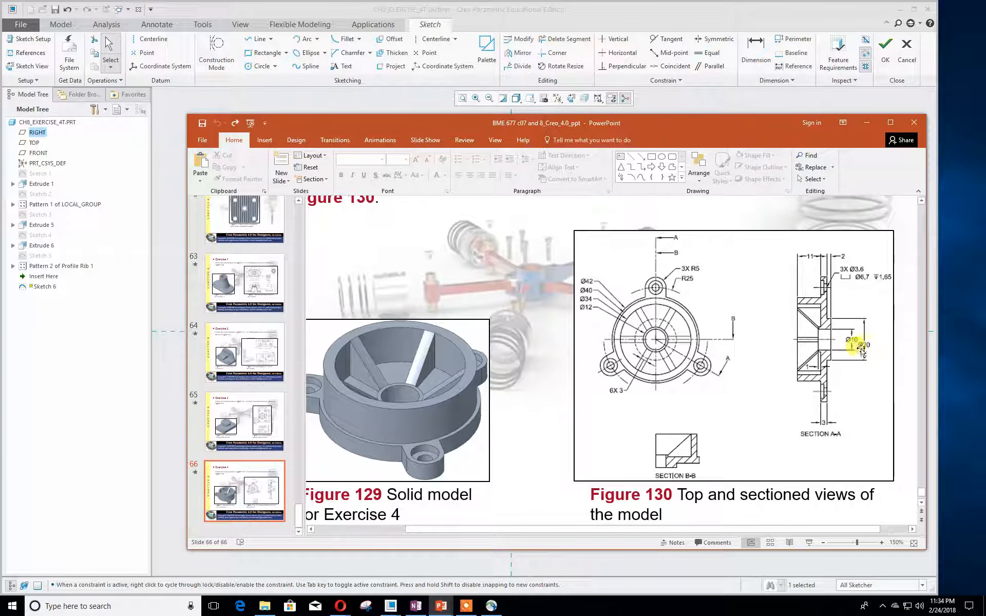
left_click_drag(514, 127, 0, 121)
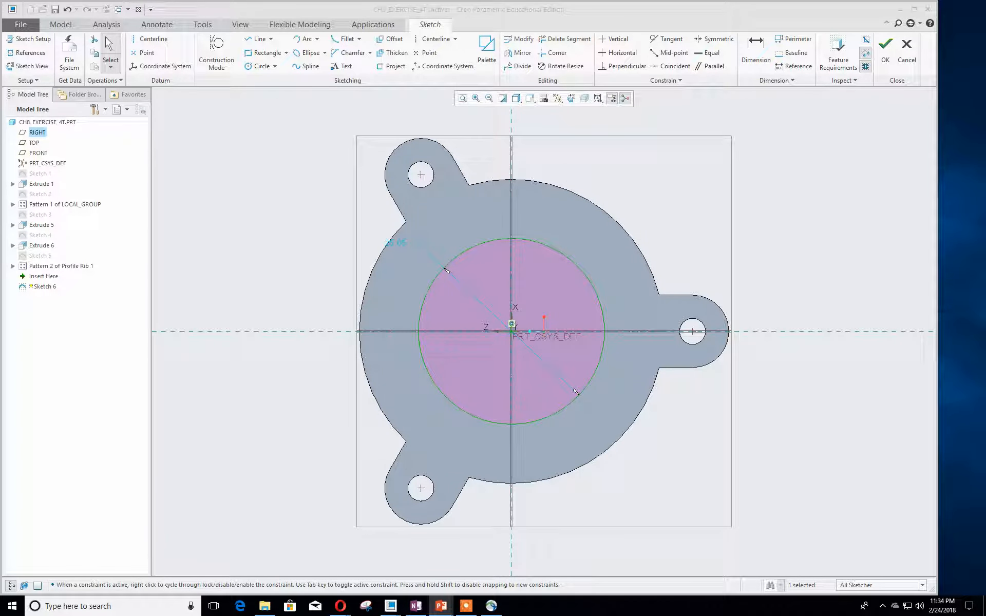
left_click(913, 9)
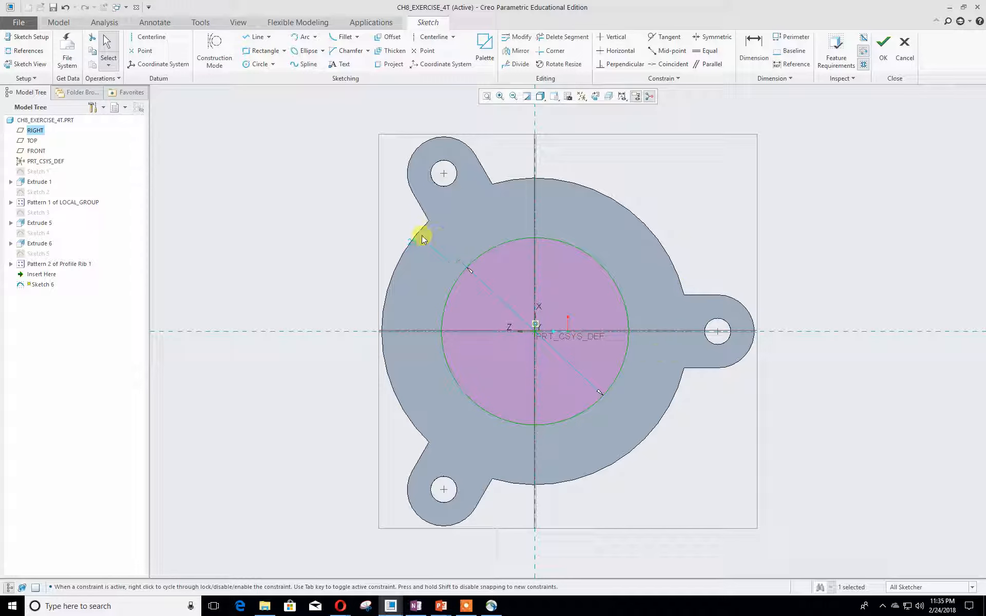
double_click(421, 239)
type("20")
key("Return")
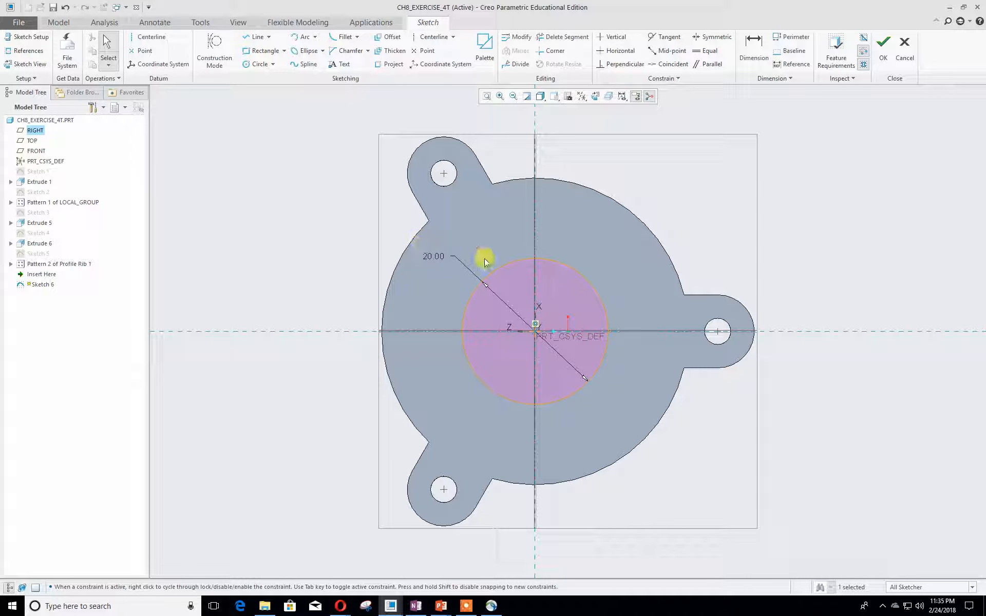
left_click(886, 52)
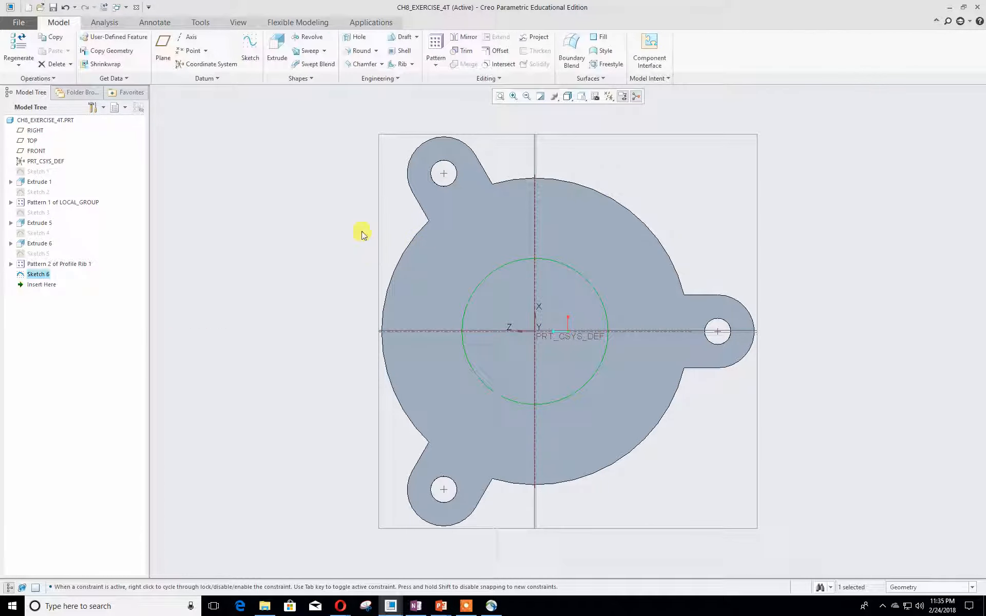
Extrude the circle sketch outward from the underside to a depth of 2.
left_click(276, 49)
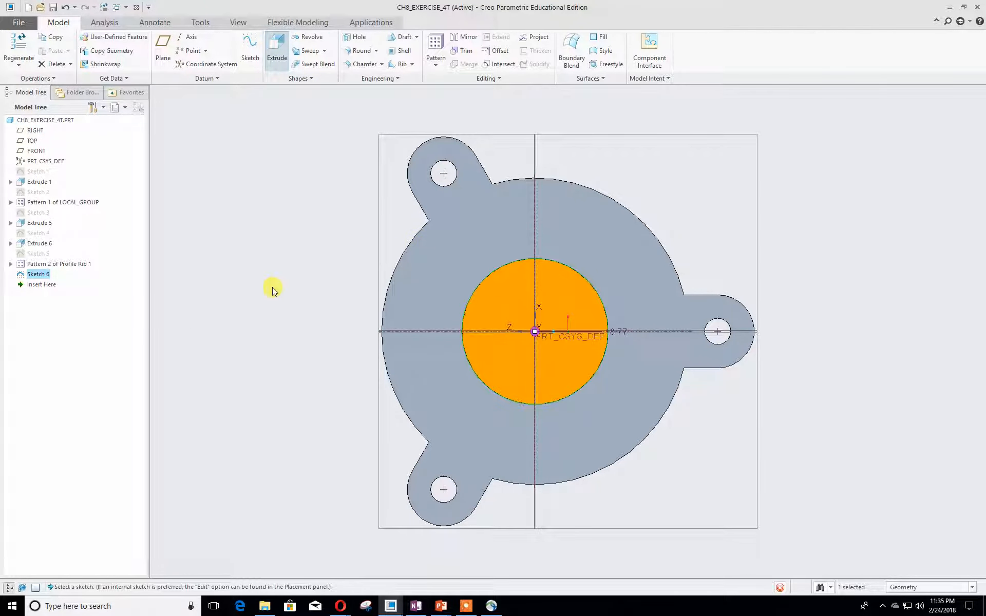
middle_click_drag(295, 296, 257, 302)
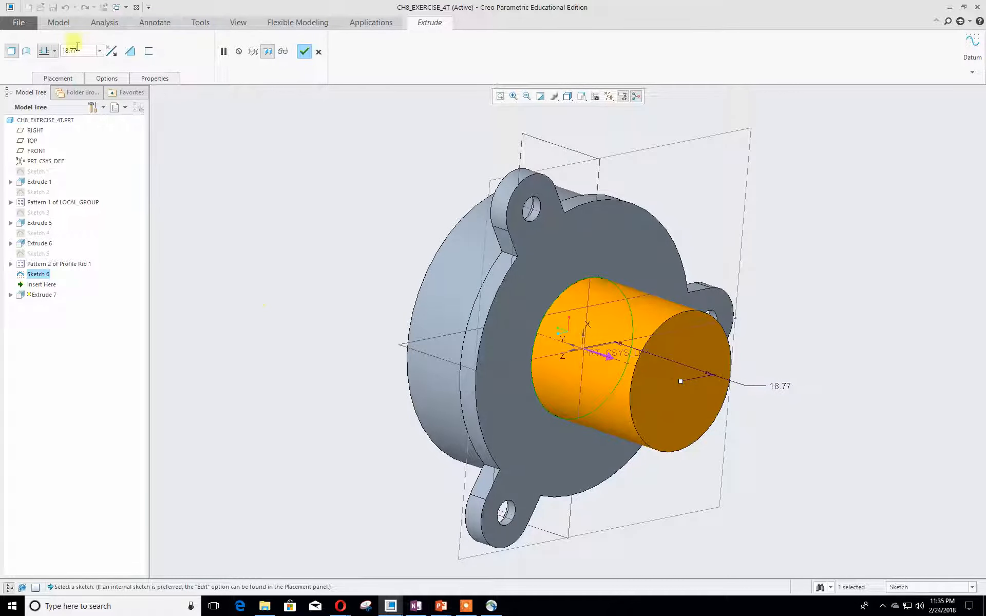
type("2")
key("Return")
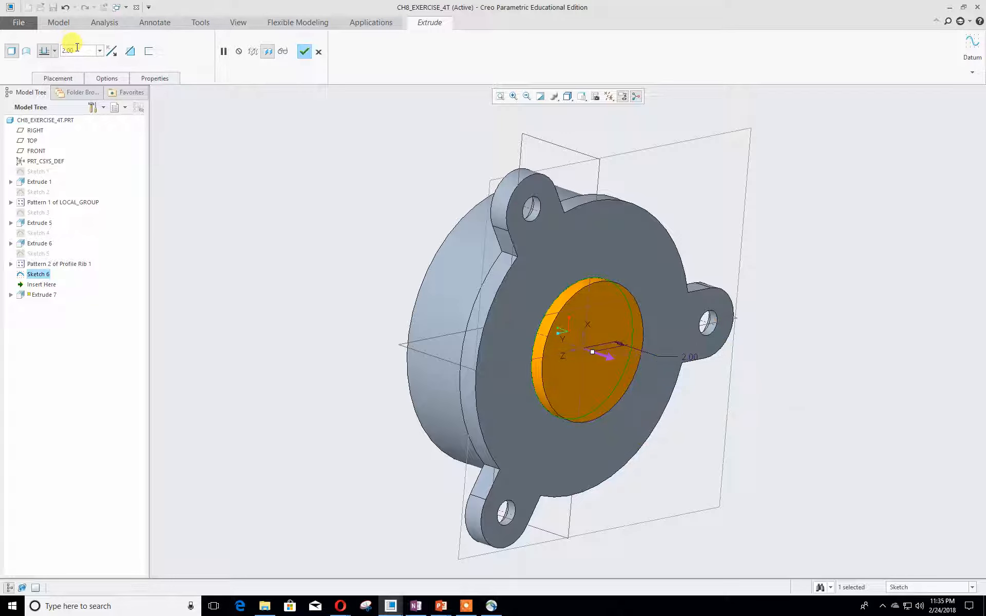
left_click(305, 51)
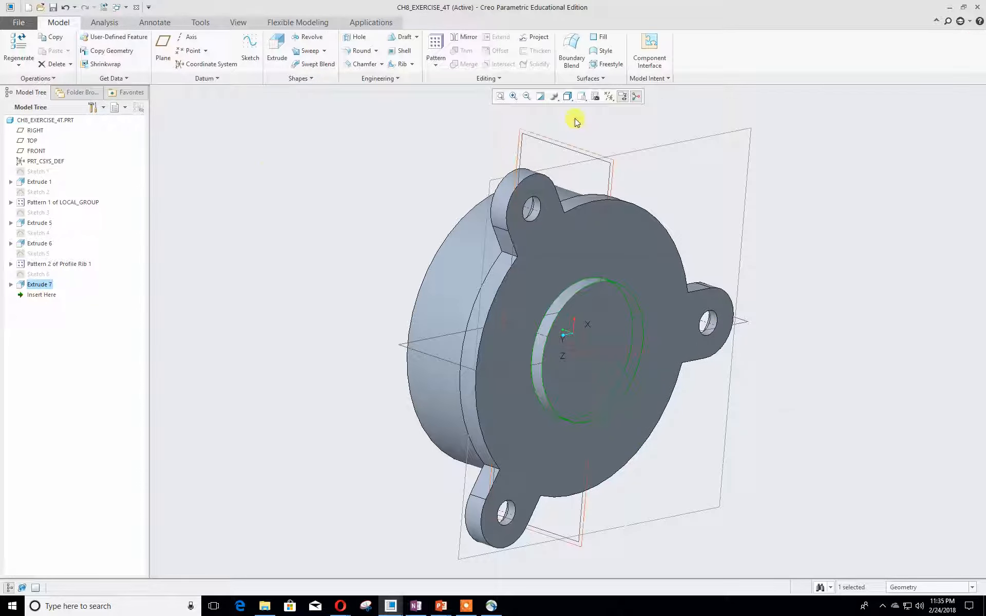
Return the model to its default orientation and place a hole on the central hub's top face, coaxial with the hub's axis.
left_click(582, 97)
left_click(588, 109)
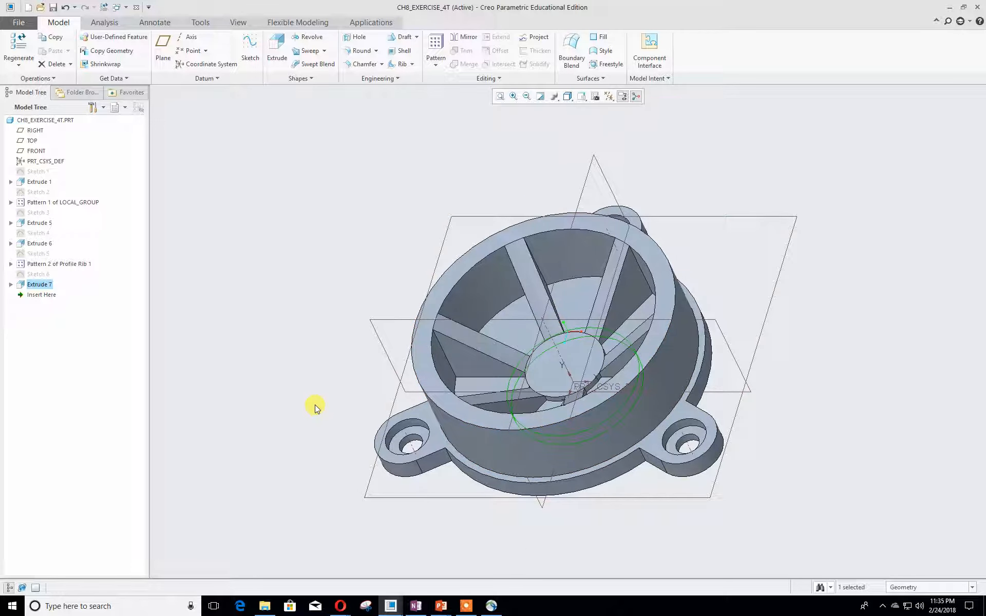
left_click(322, 159)
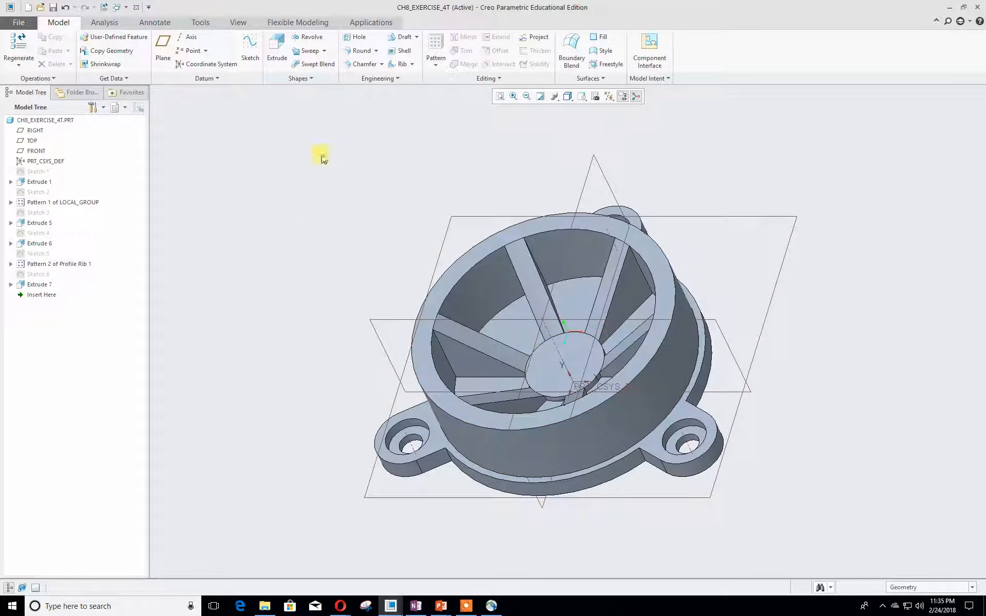
left_click(356, 37)
middle_click_drag(258, 207, 264, 219)
left_click(524, 340)
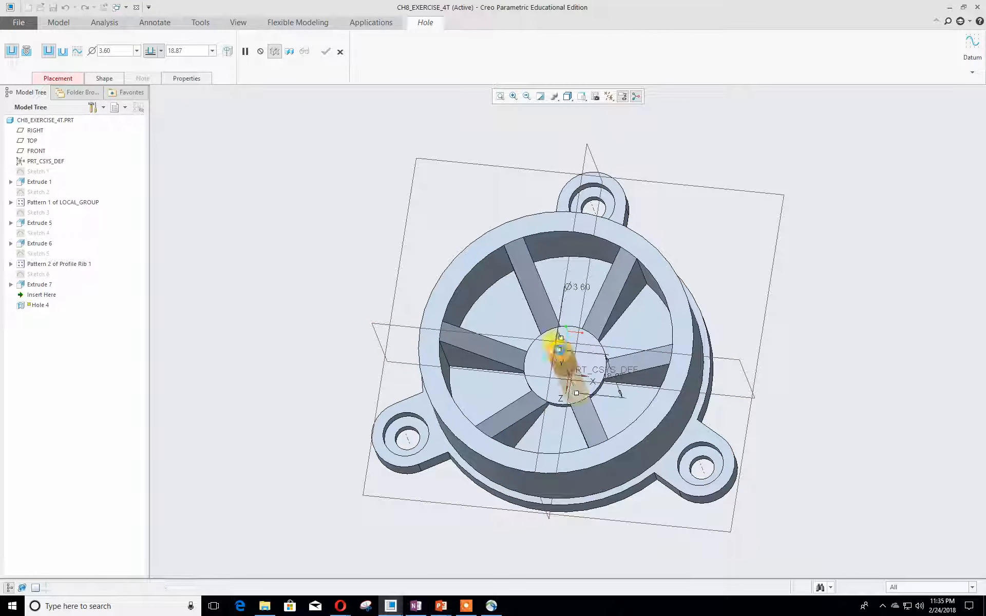
left_click(539, 368)
middle_click_drag(247, 404, 257, 417)
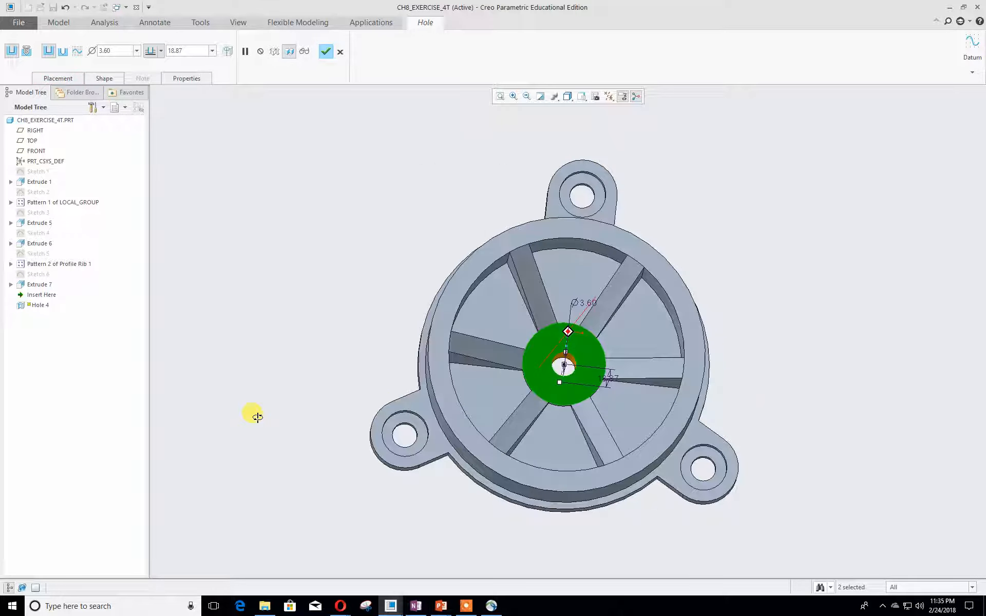
Set the central hub hole's diameter to 10 and complete the hole feature.
double_click(584, 303)
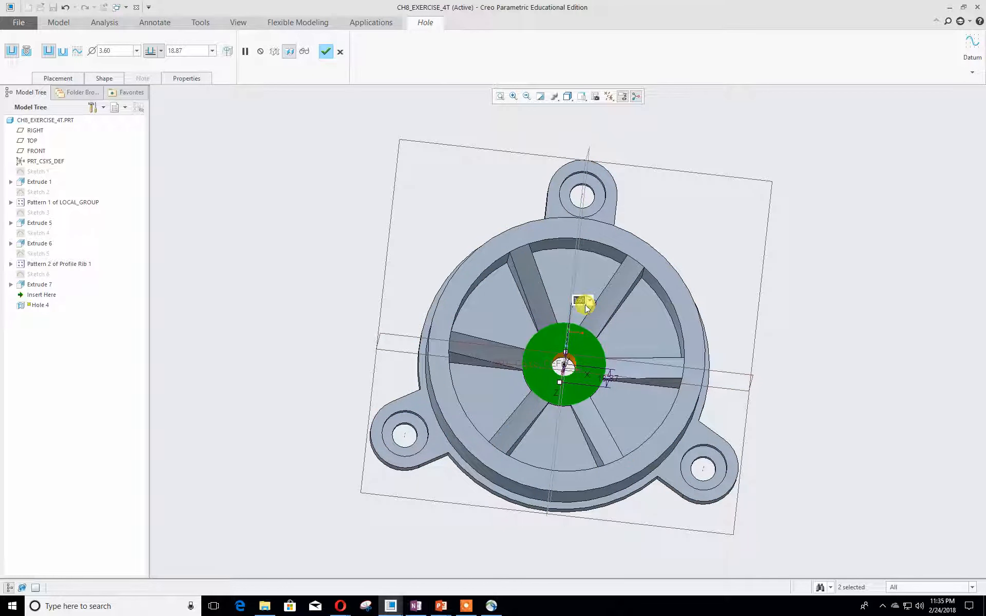
type("10")
key("Return")
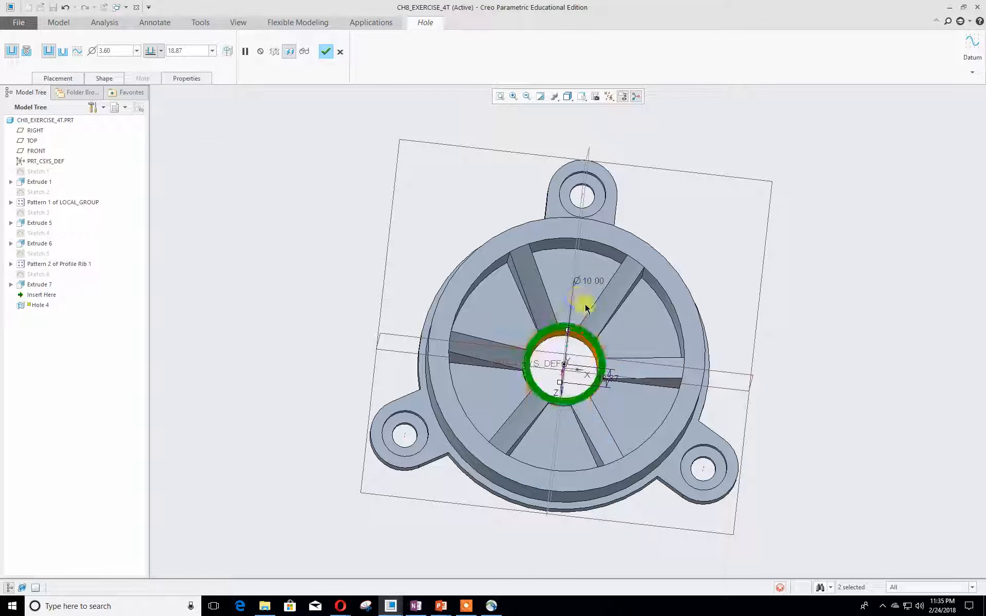
left_click(325, 53)
middle_click_drag(263, 362, 253, 323)
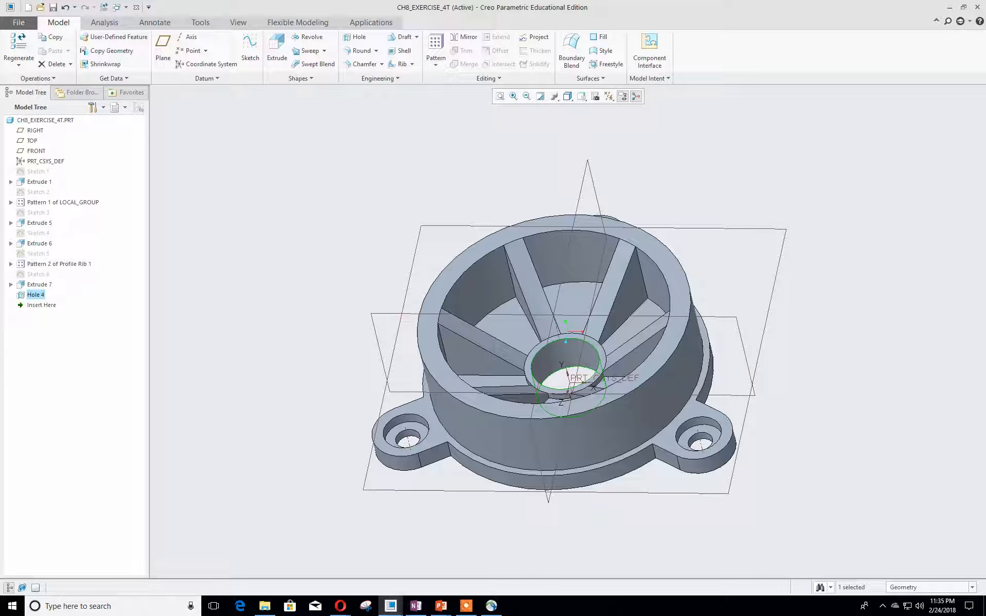
middle_click_drag(262, 347, 284, 374)
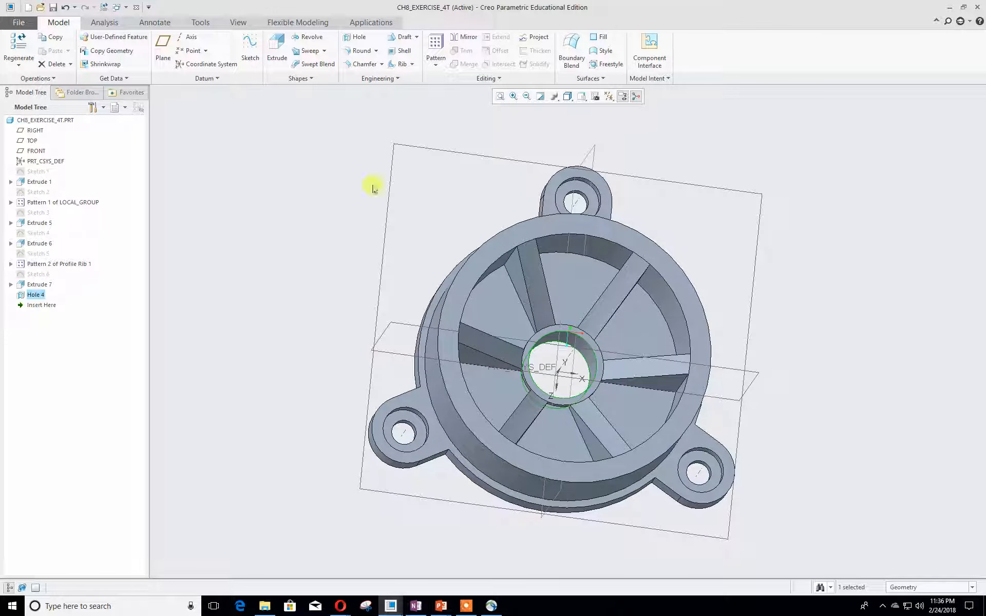
left_click(412, 64)
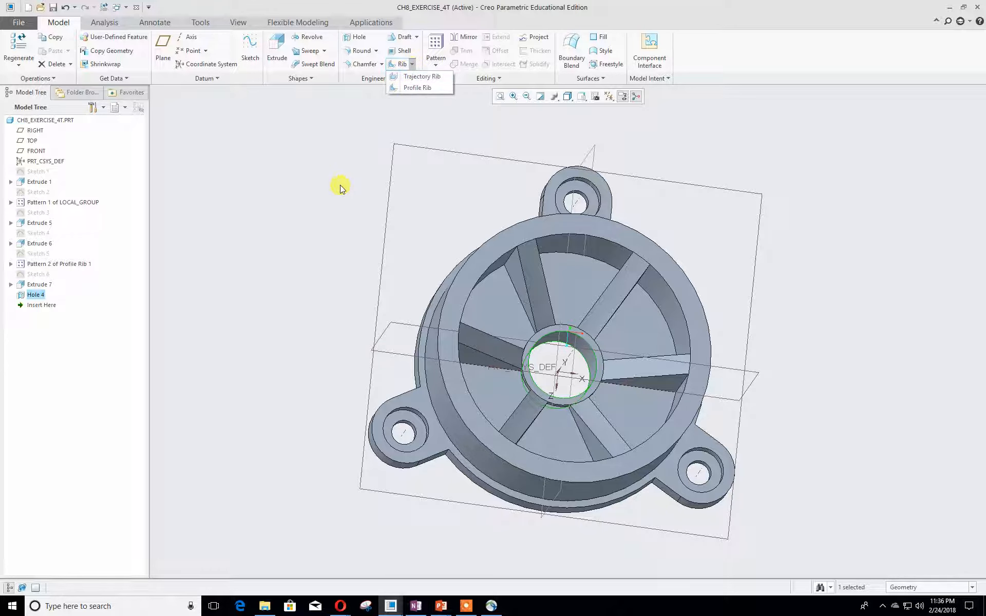